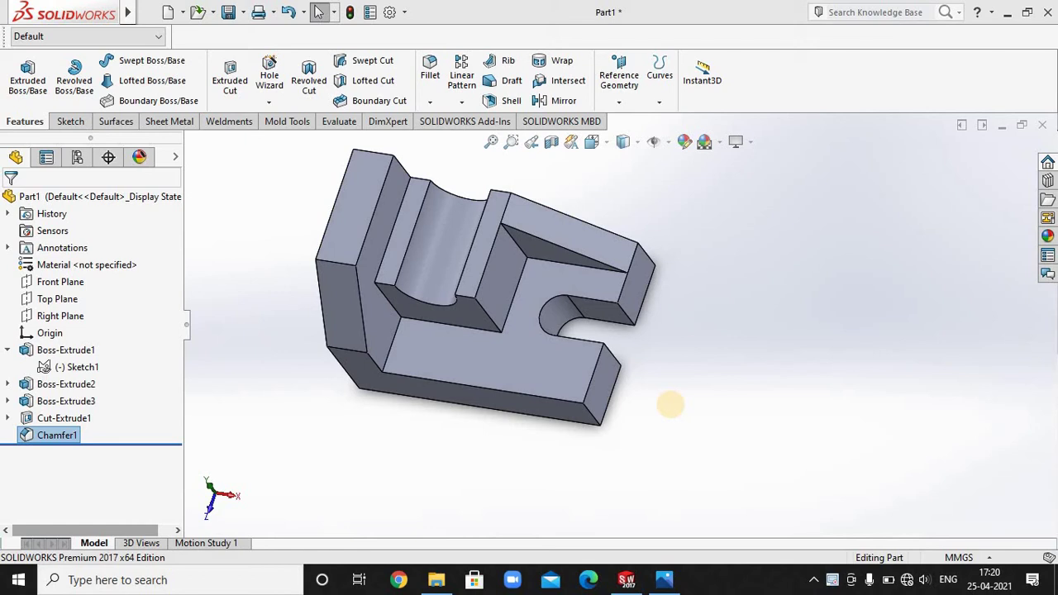
- Orbit the finished bracket in Part1 and compare it with the reference drawing
mouse_move(668, 398)
middle_mouse_down()
mouse_move(652, 324)
mouse_move(600, 371)
mouse_move(652, 344)
mouse_move(684, 356)
mouse_move(654, 355)
mouse_move(650, 382)
mouse_move(658, 333)
mouse_move(628, 316)
mouse_move(579, 373)
mouse_move(615, 338)
middle_mouse_up()
scroll(649, 384, "up", 2)
scroll(617, 351, "down", 2)
mouse_move(621, 378)
middle_mouse_down()
mouse_move(620, 359)
mouse_move(607, 365)
middle_mouse_up()
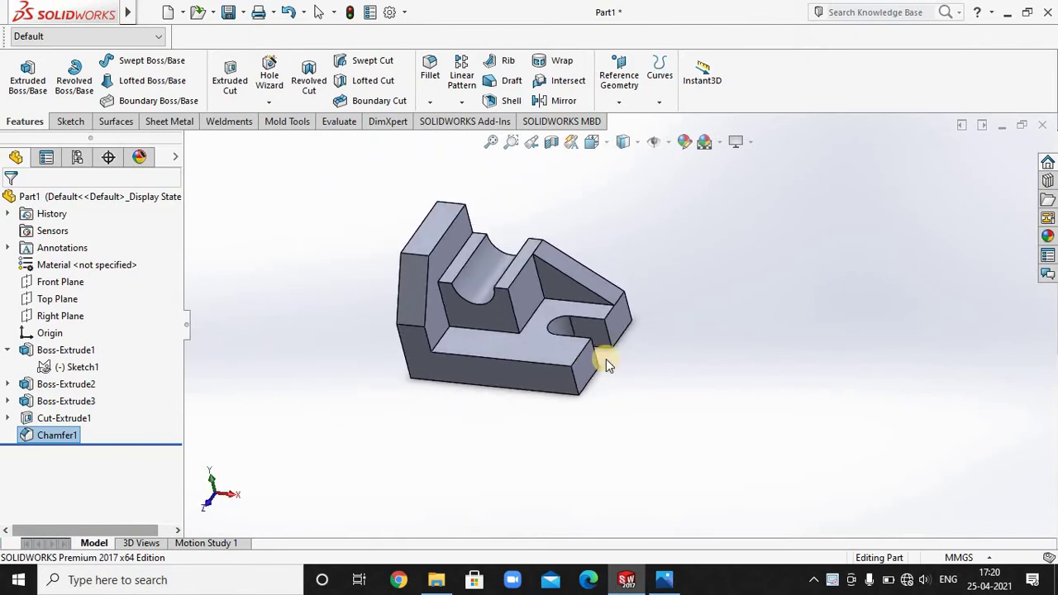
scroll(509, 308, "down", 3)
scroll(509, 314, "up", 2)
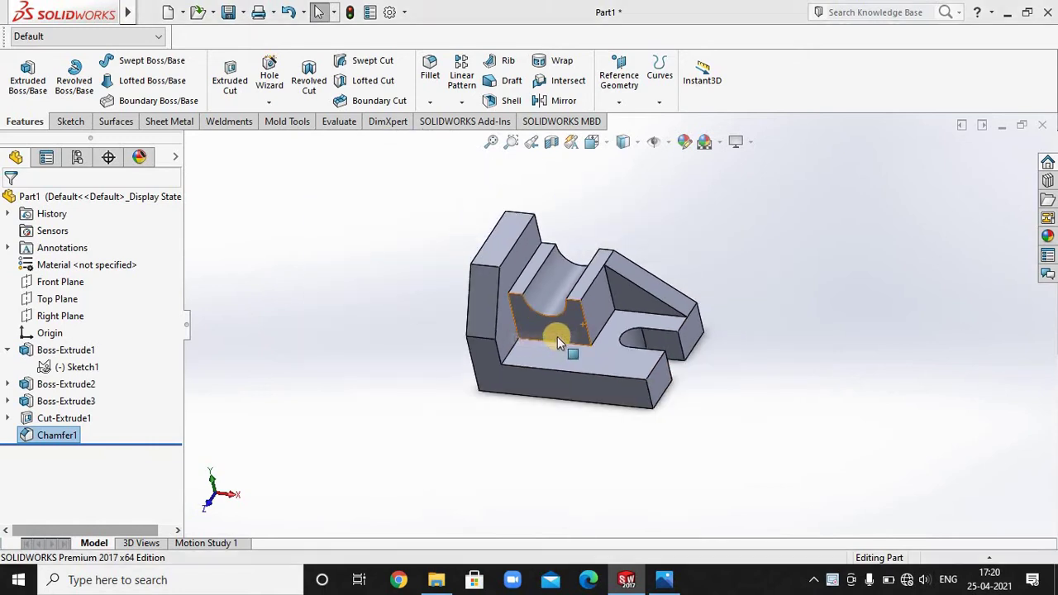
left_click(664, 579)
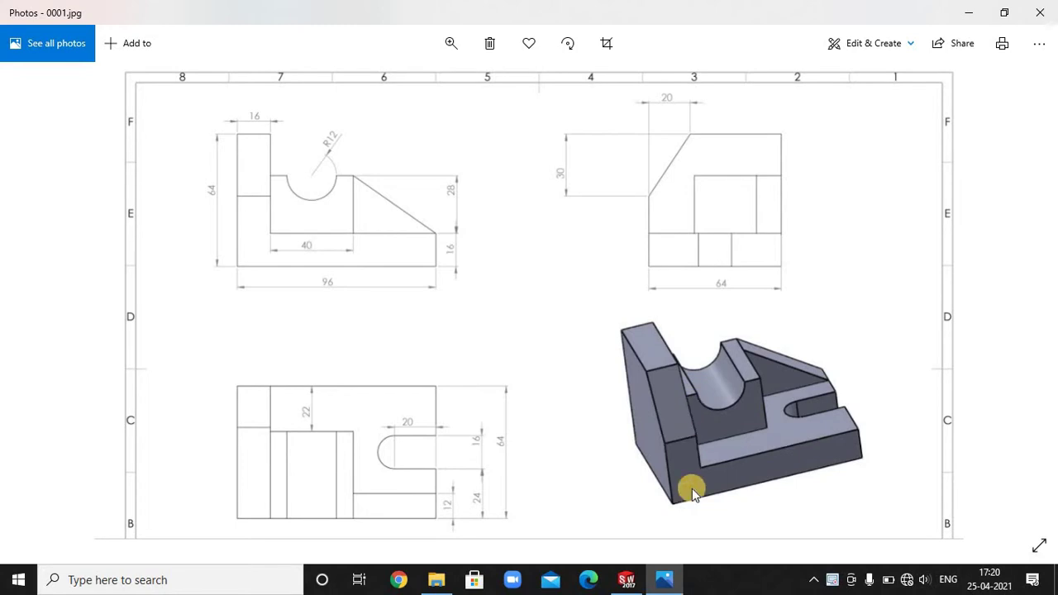
left_click(626, 580)
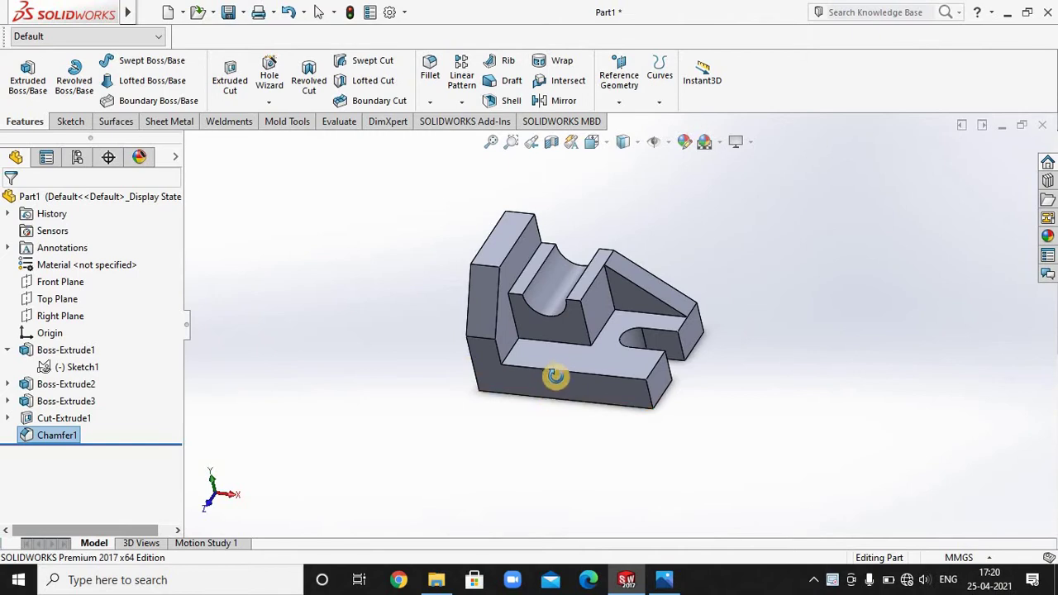
- Rotate the part further, recheck the drawing, and open the New SOLIDWORKS Document dialog
middle_click_drag(550, 373, 532, 383)
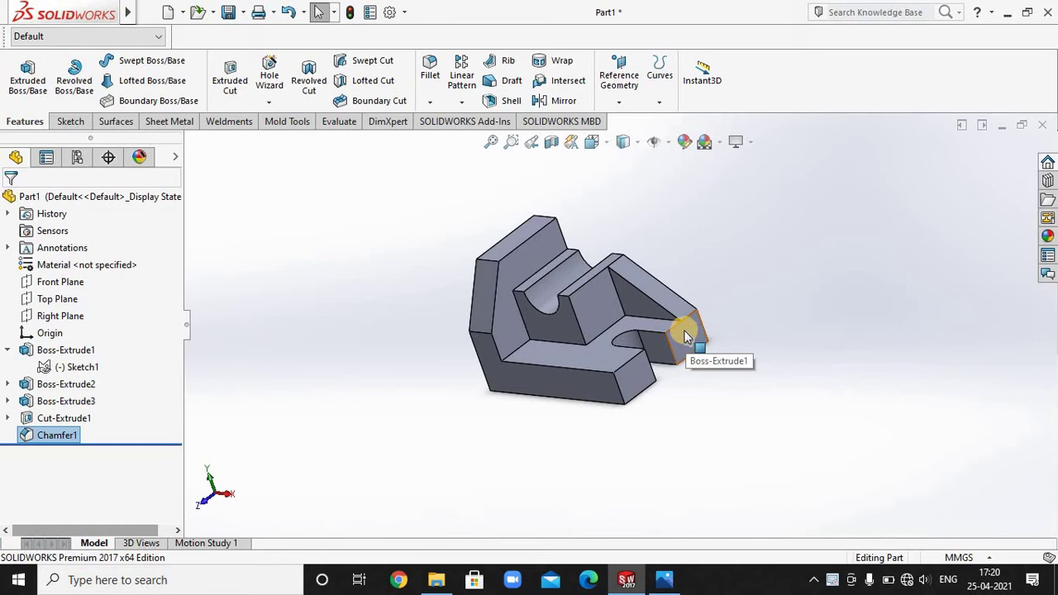
middle_click_drag(769, 373, 798, 369)
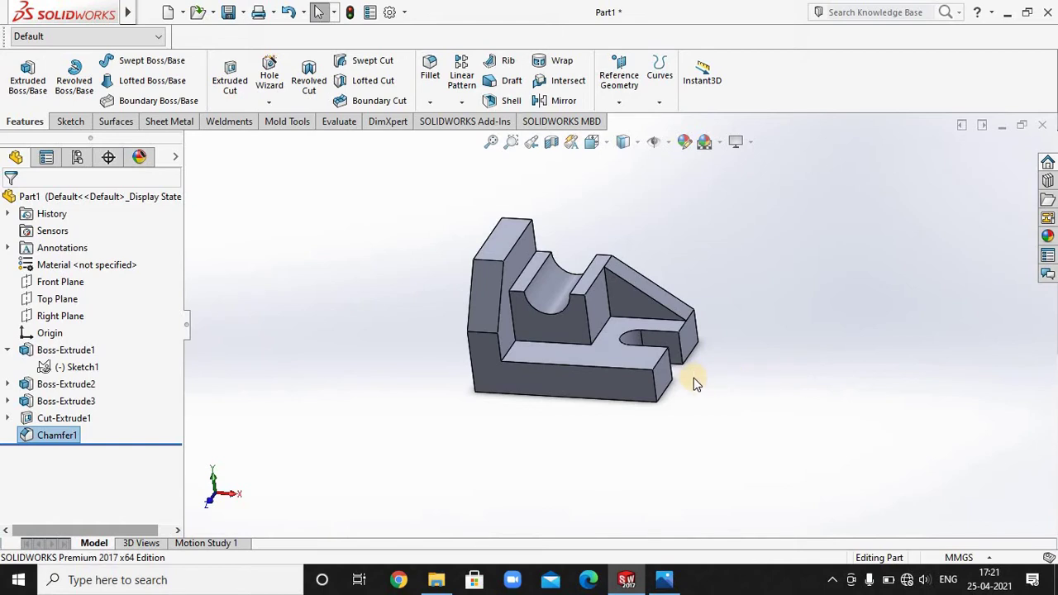
middle_click_drag(674, 403, 697, 394)
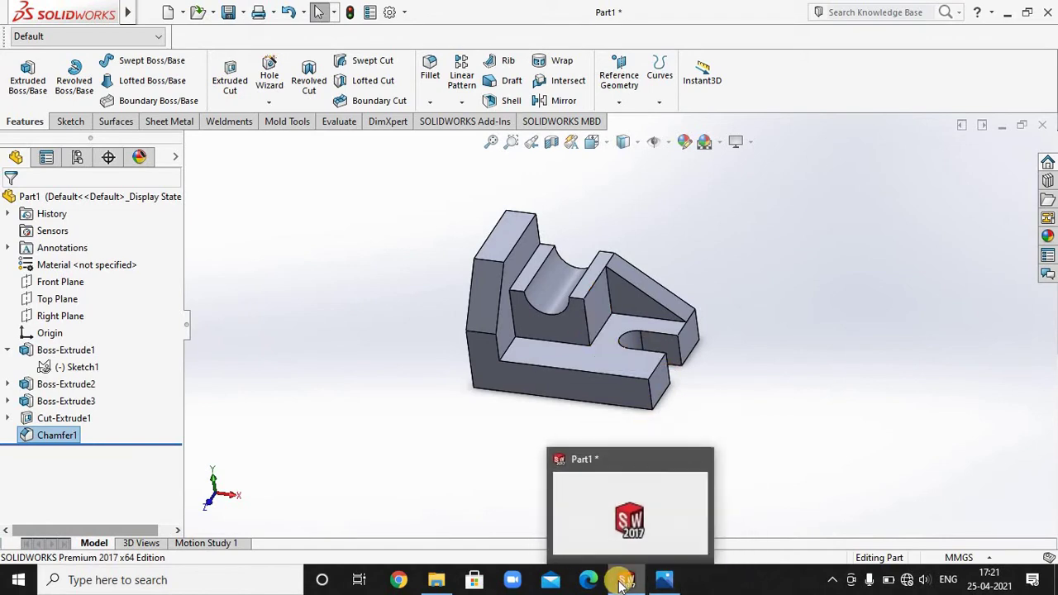
left_click(664, 579)
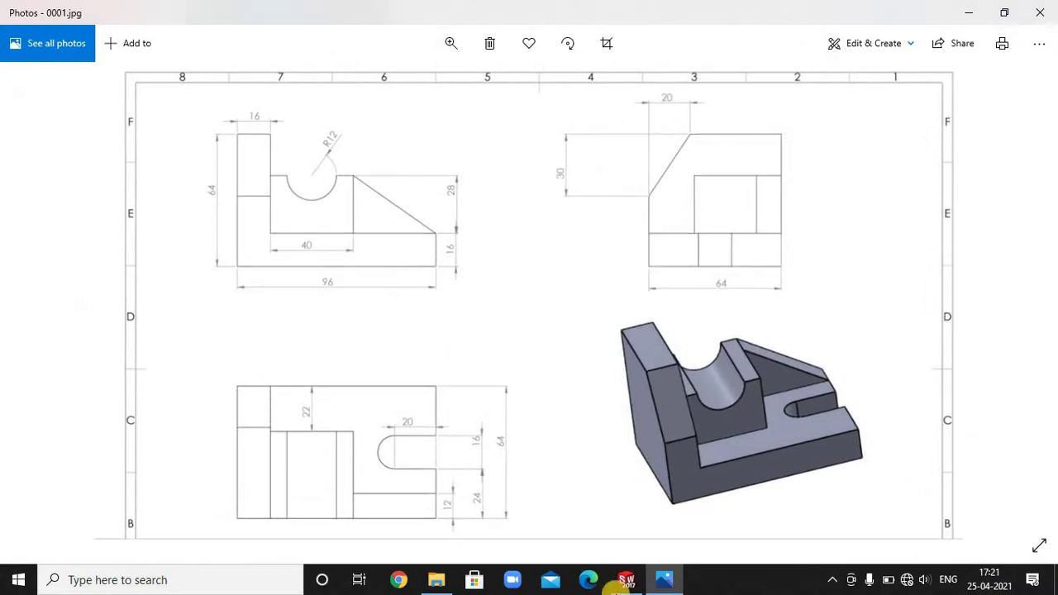
left_click(625, 579)
key("ctrl+n")
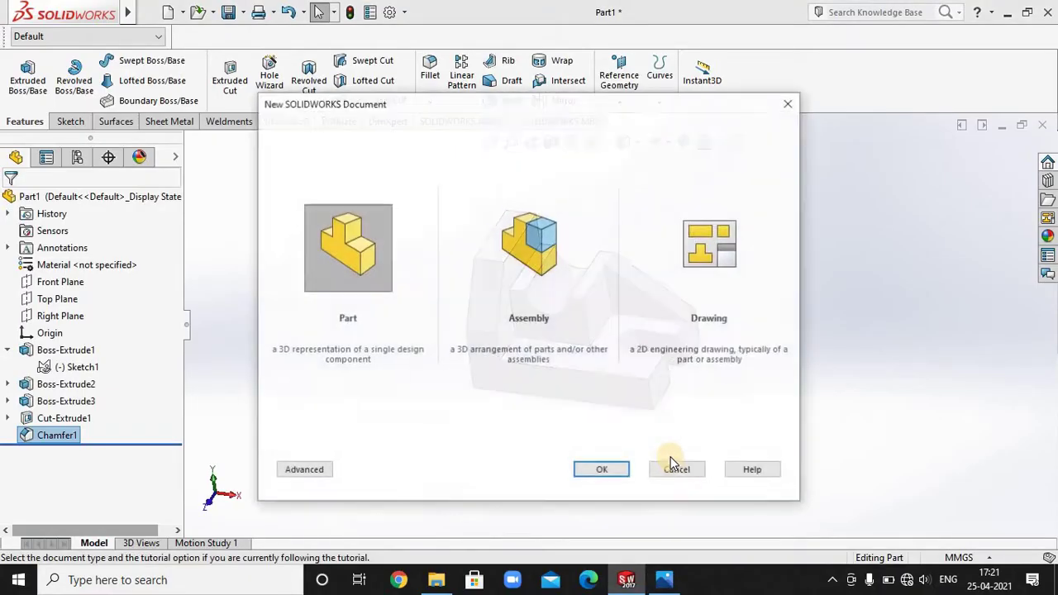
- Review the reference drawing in Photos, then return to the new empty Part2
left_click(665, 581)
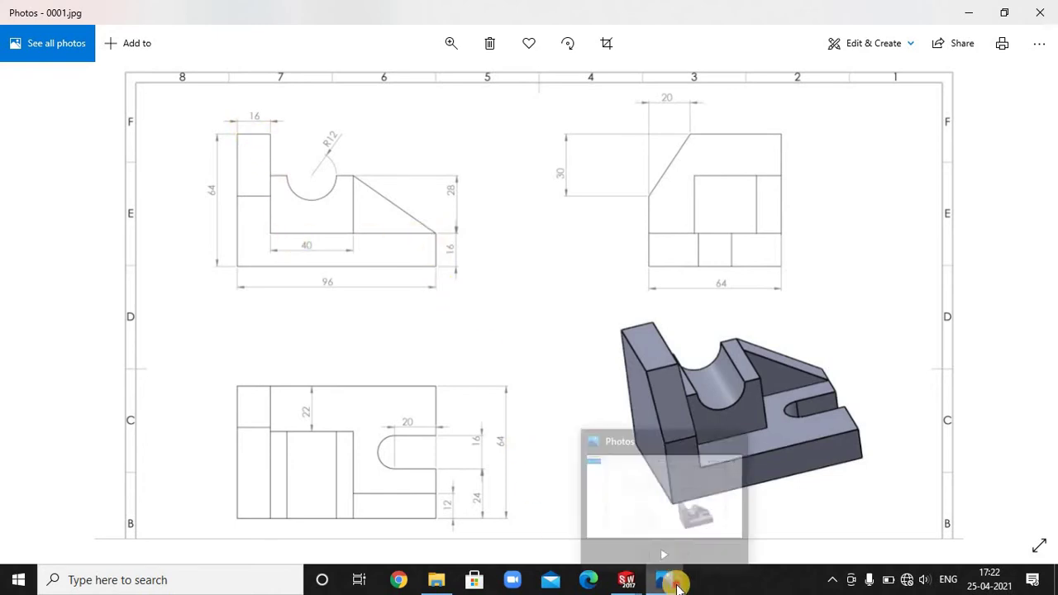
left_click(666, 579)
- Start a sketch on the Front Plane and draw the base corner rectangle from the origin
right_click(73, 289)
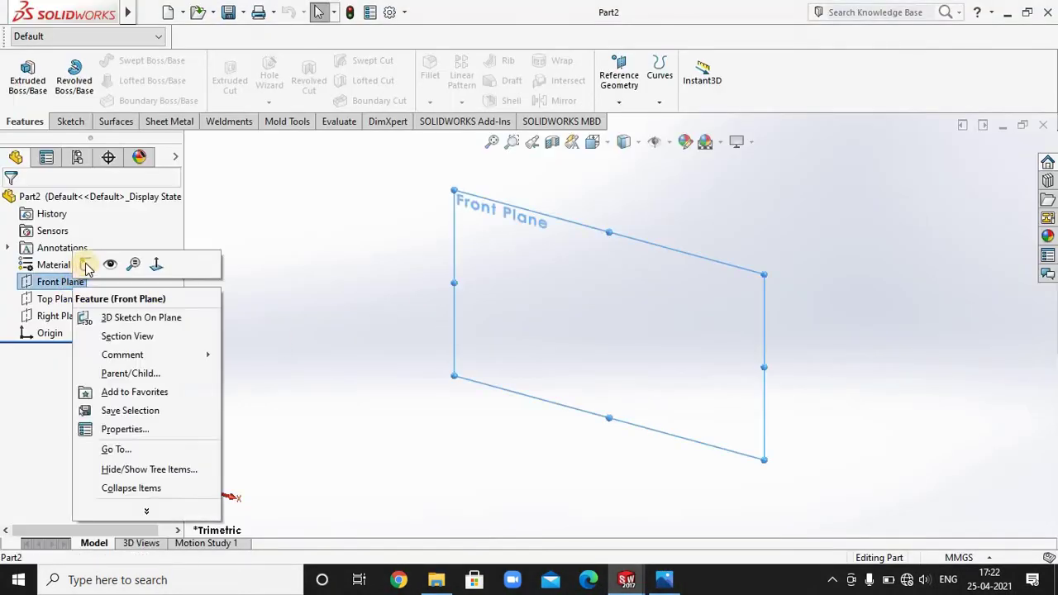
left_click(86, 265)
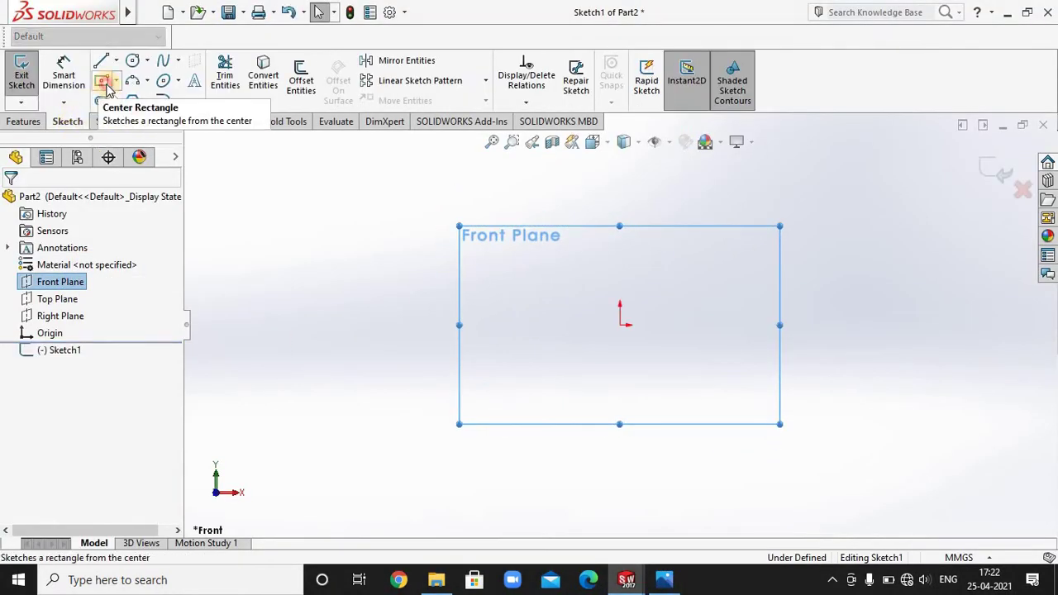
left_click(101, 80)
left_click(23, 257)
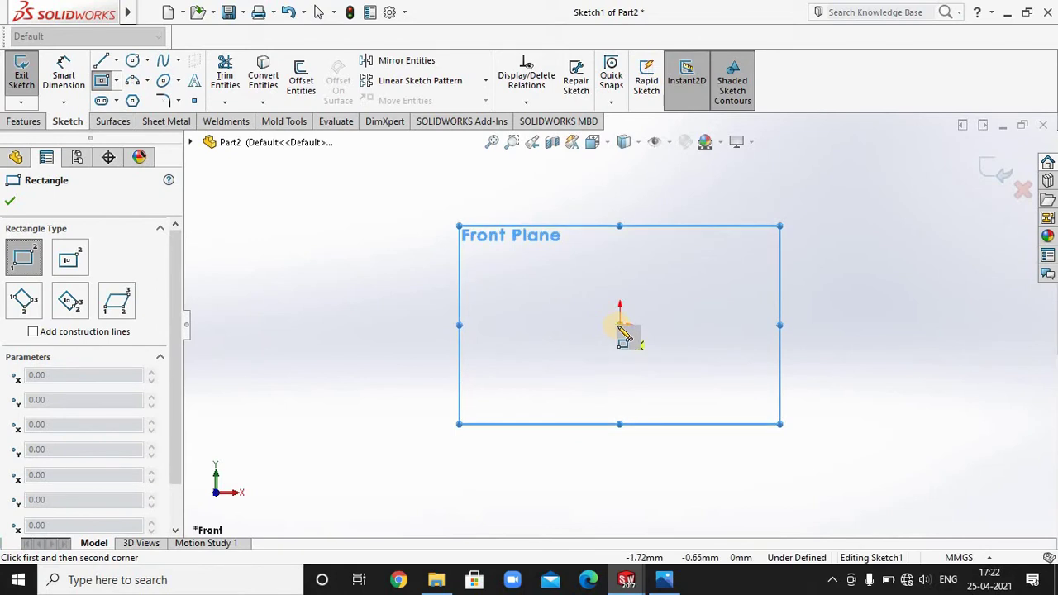
left_click(620, 325)
left_click(807, 267)
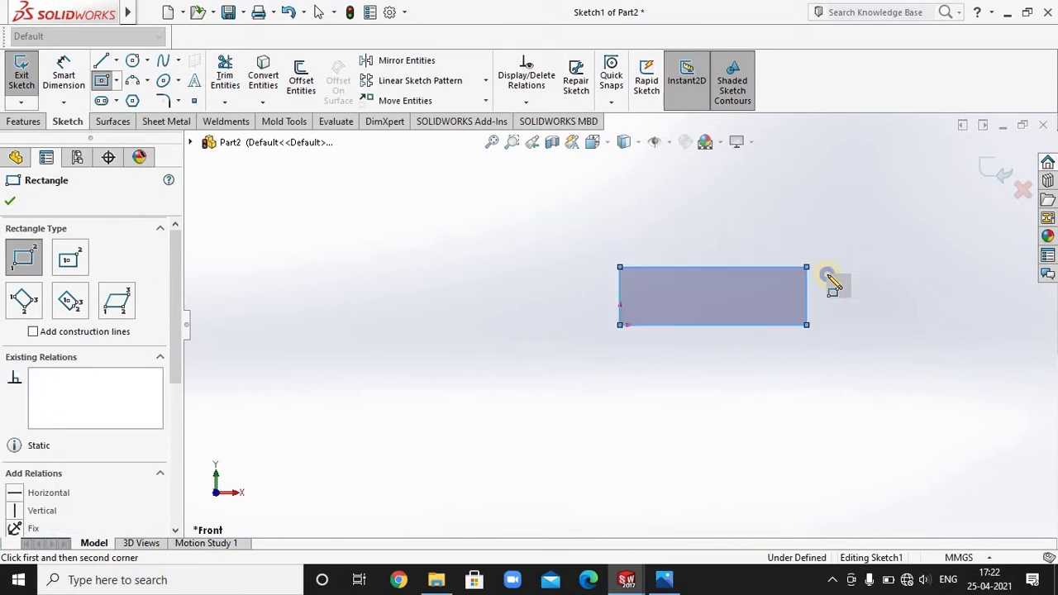
right_click(811, 212)
key("Escape")
- Draw an upright rectangle rising from the base's top-left corner to form the L
left_click(133, 83)
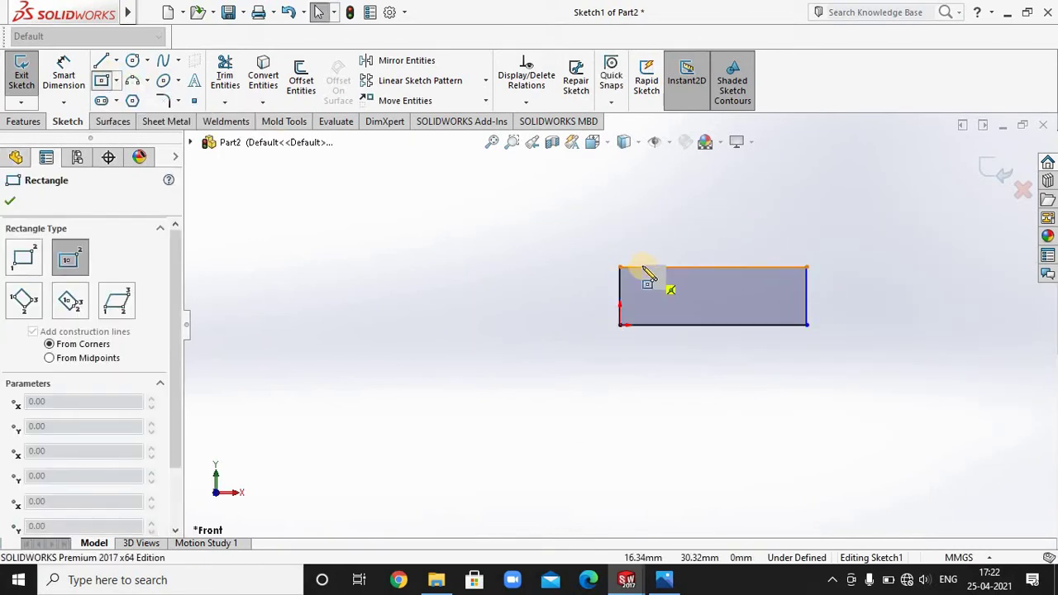
left_click(620, 267)
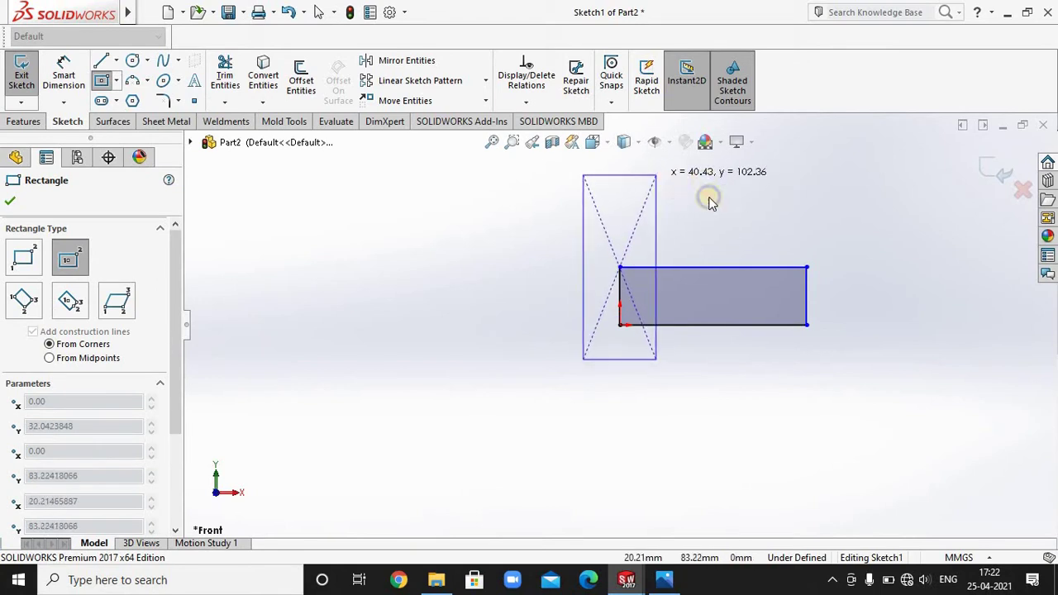
right_click(616, 183)
key("Escape")
left_click(101, 80)
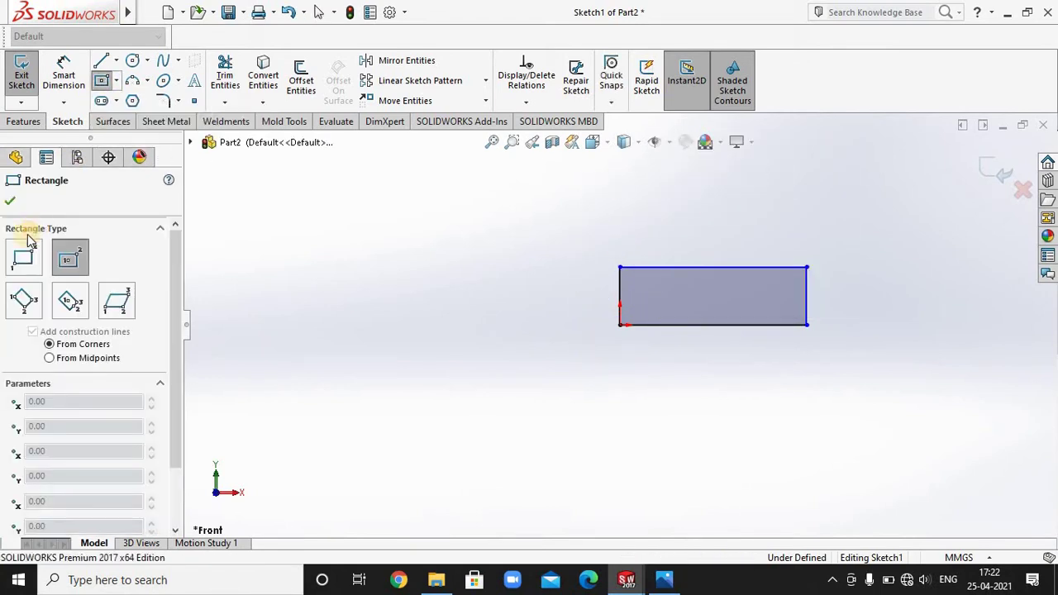
left_click(23, 257)
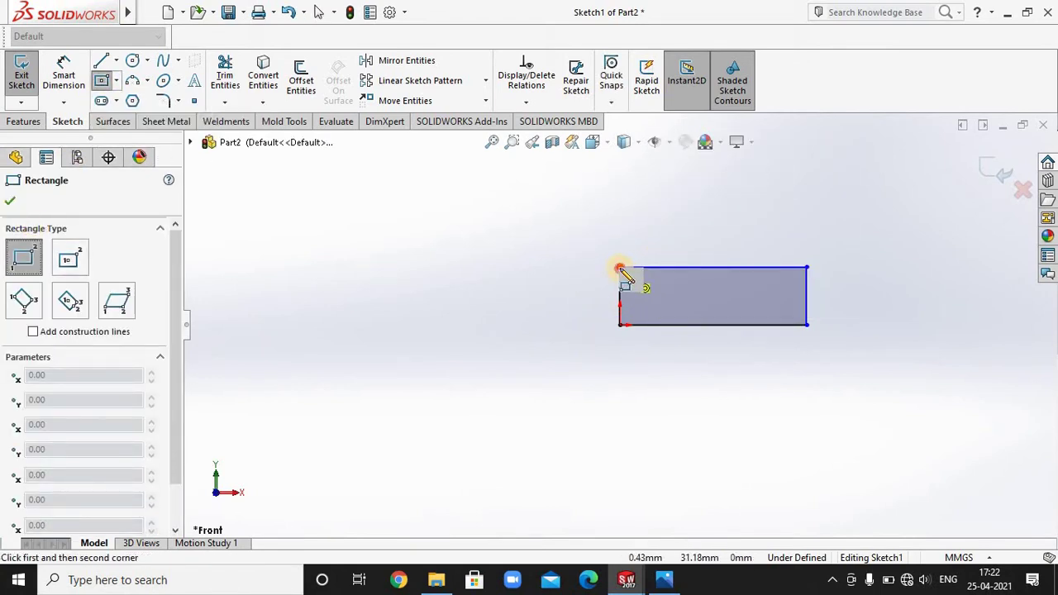
left_click(621, 267)
left_click(659, 178)
right_click(665, 182)
left_click(679, 194)
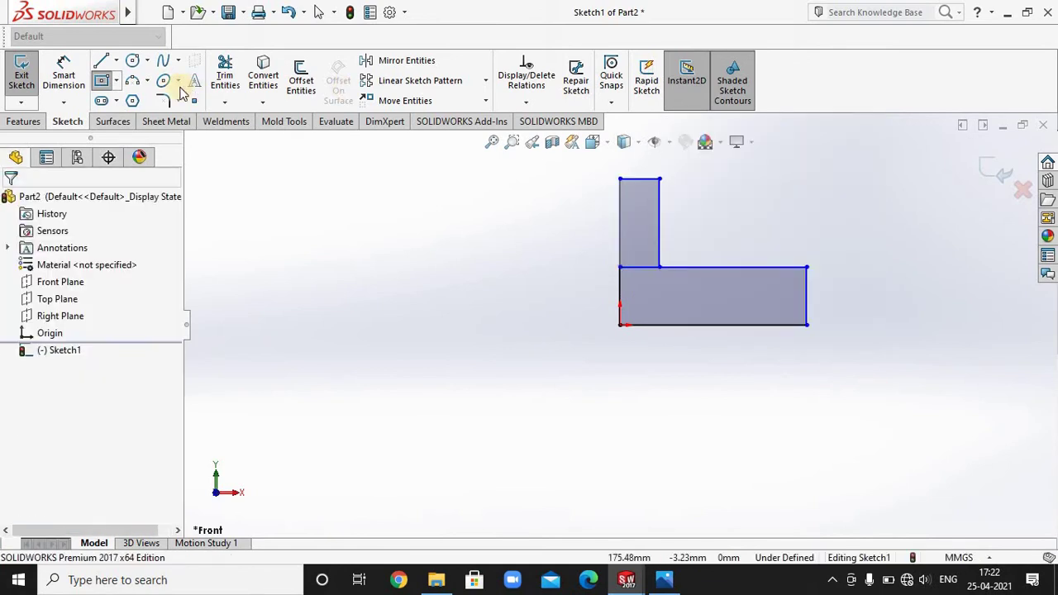
left_click(64, 76)
- Add, then delete, an unwanted 49.03 dimension on the upright's left edge
left_click(618, 242)
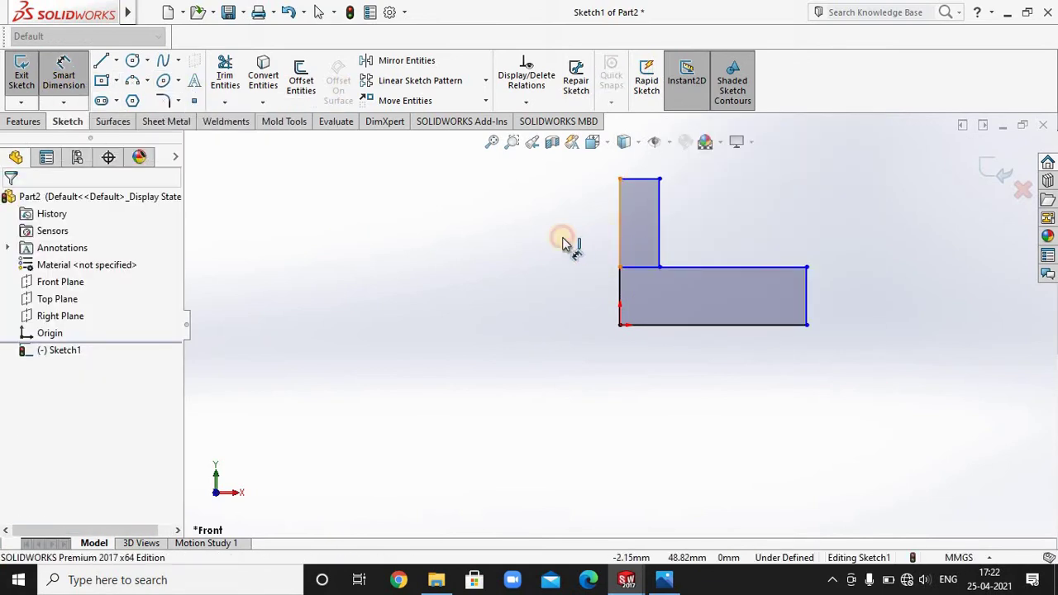
left_click(551, 239)
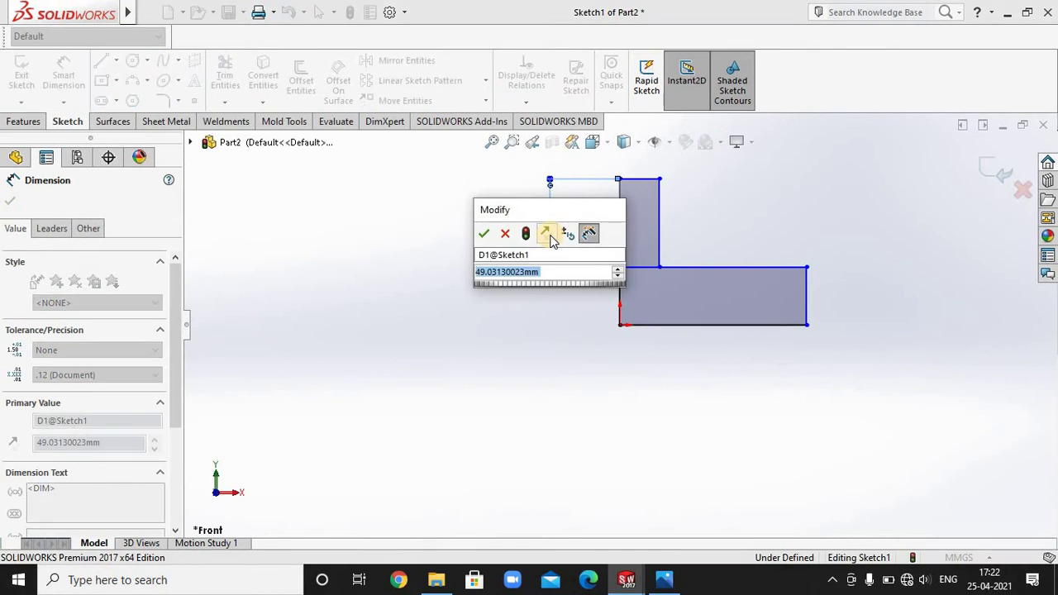
key("Return")
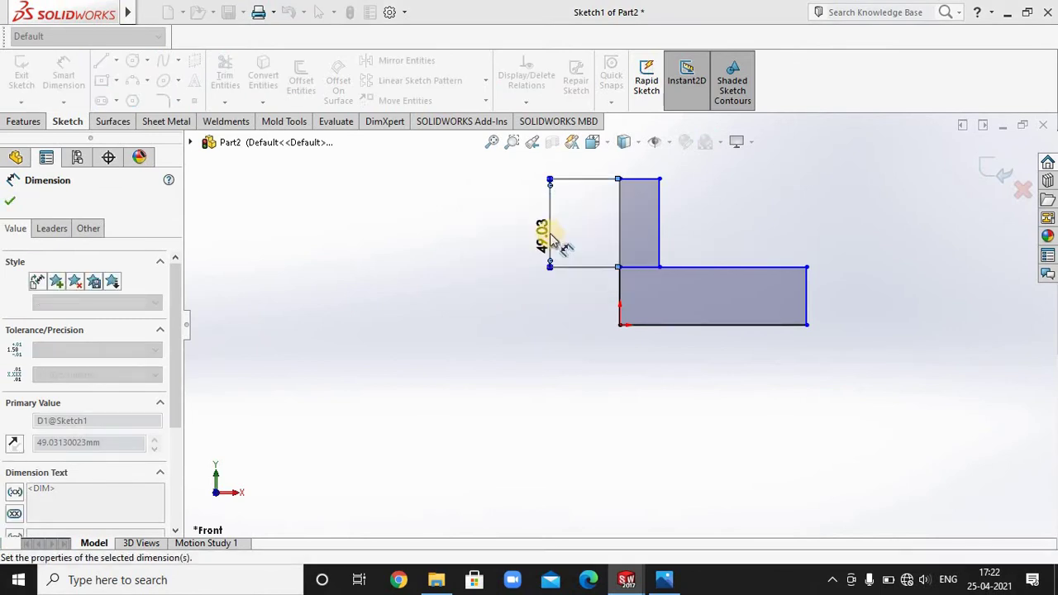
right_click(550, 235)
key("Escape")
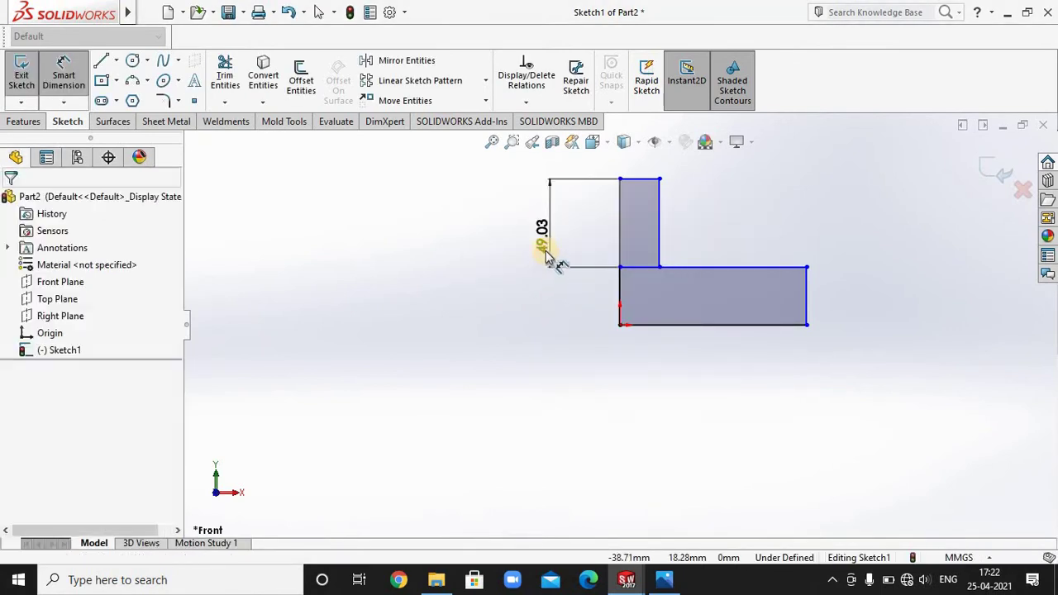
left_click(557, 259)
right_click(593, 387)
left_click(589, 397)
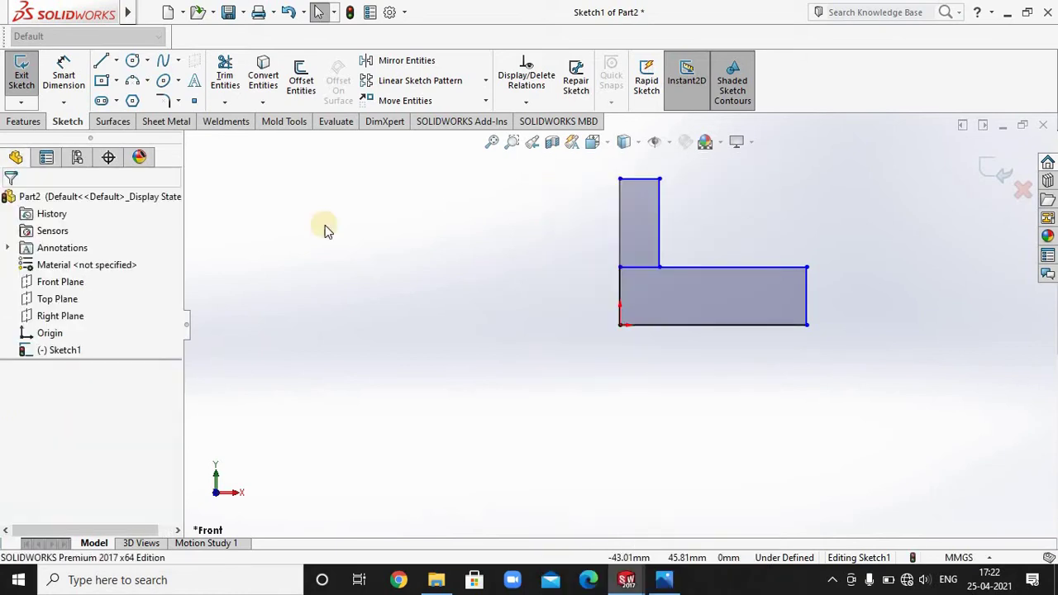
left_click(63, 74)
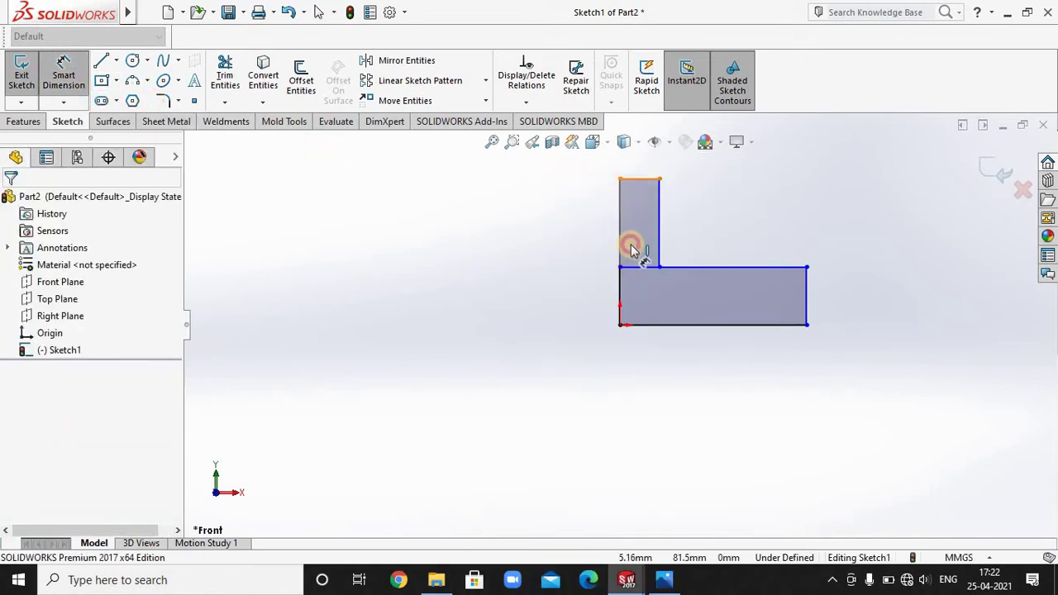
- Dimension the L's overall height to 64 and base length to 96
left_click(646, 324)
left_click(554, 285)
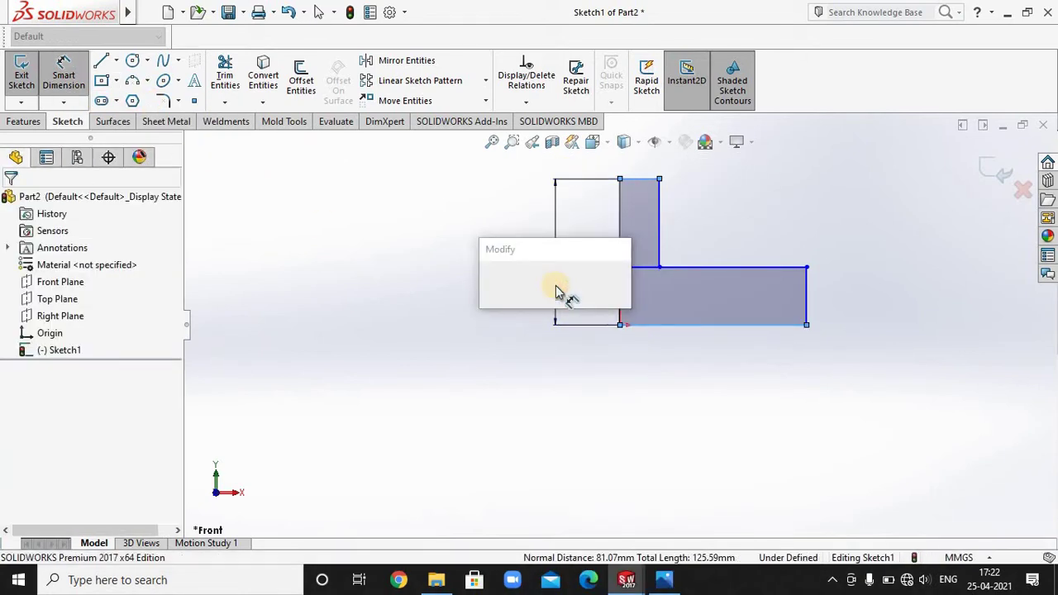
type("64")
key("Return")
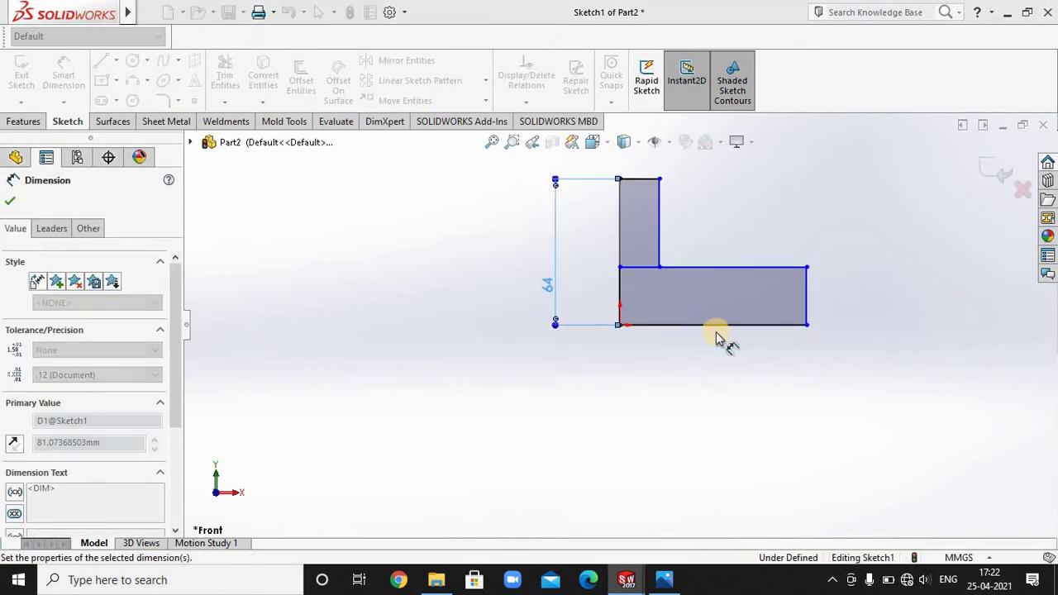
left_click(705, 325)
left_click(704, 368)
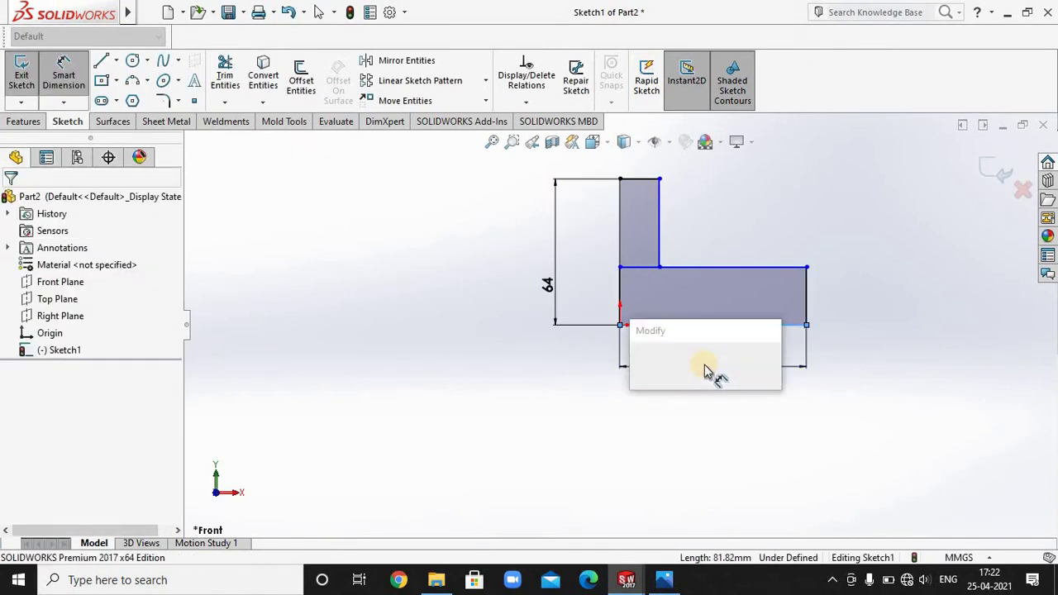
type("96")
key("Return")
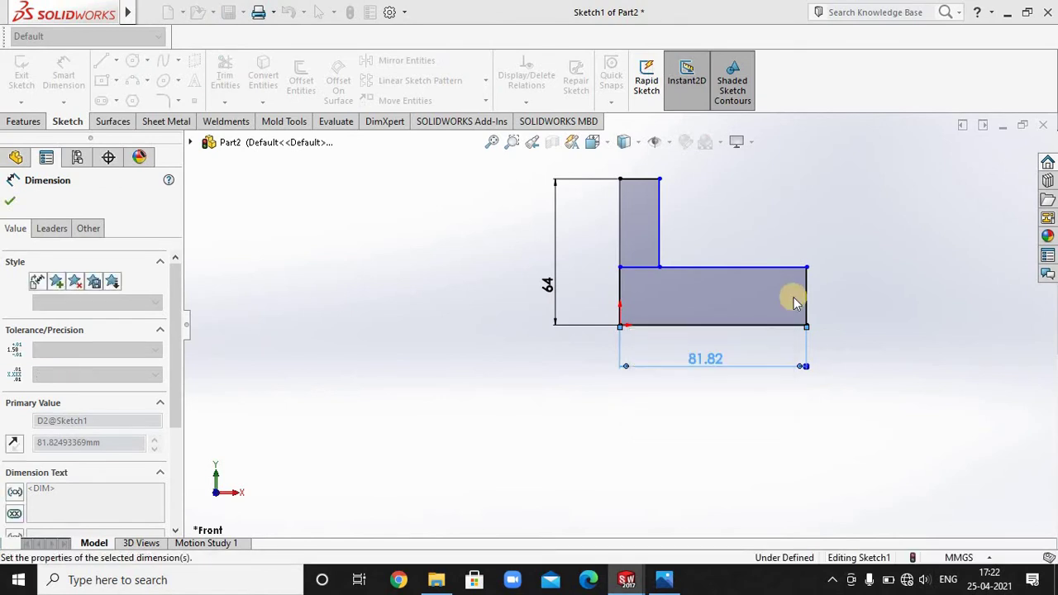
- Set the right end edge and upright arm's top edge to 16 each, then fit the view
left_click(886, 293)
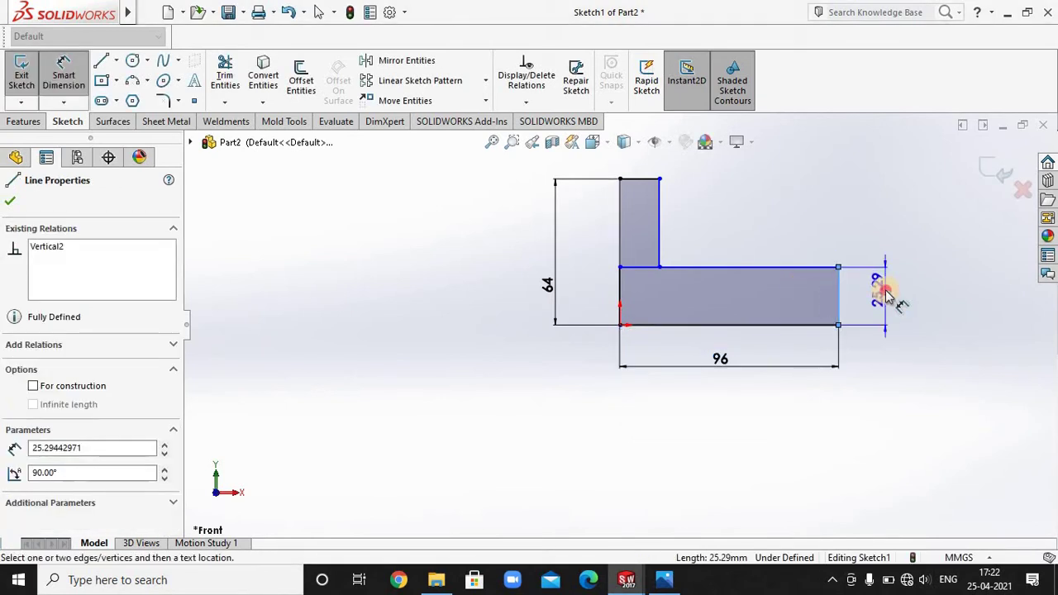
left_click(882, 289)
type("16")
key("Return")
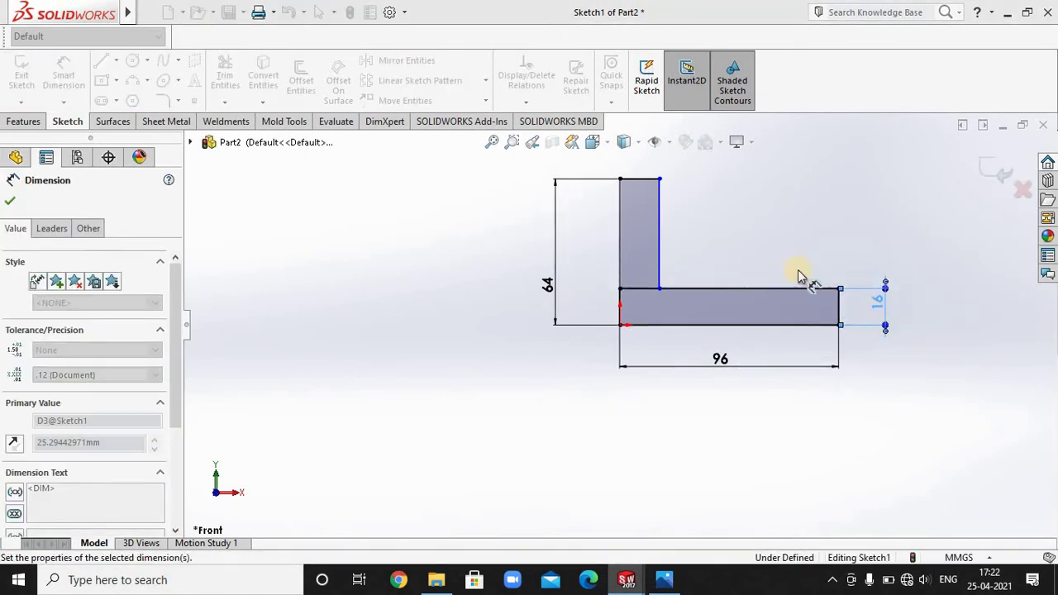
left_click(640, 178)
left_click(643, 170)
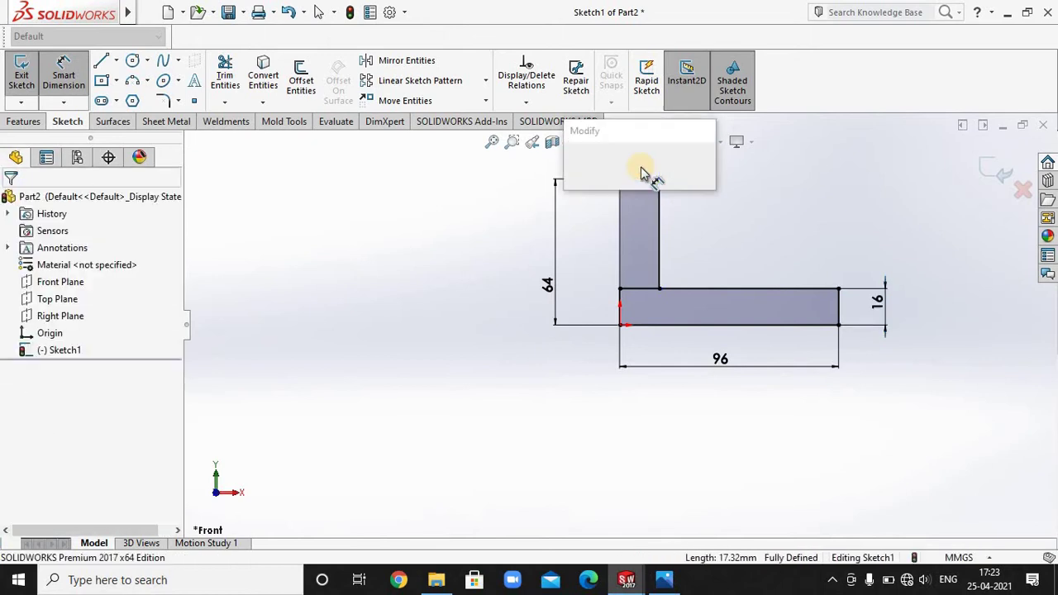
type("16")
key("Return")
key("Escape")
key("f")
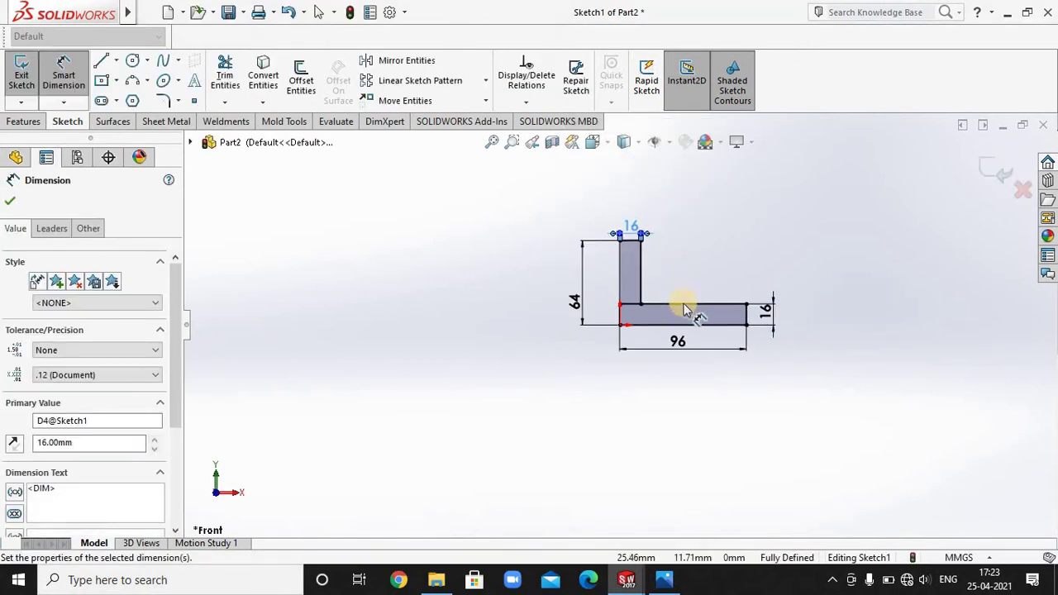
left_click(560, 331)
- Power-trim the overlapping lines at the L's inner corner, then recheck the reference drawing
key("t")
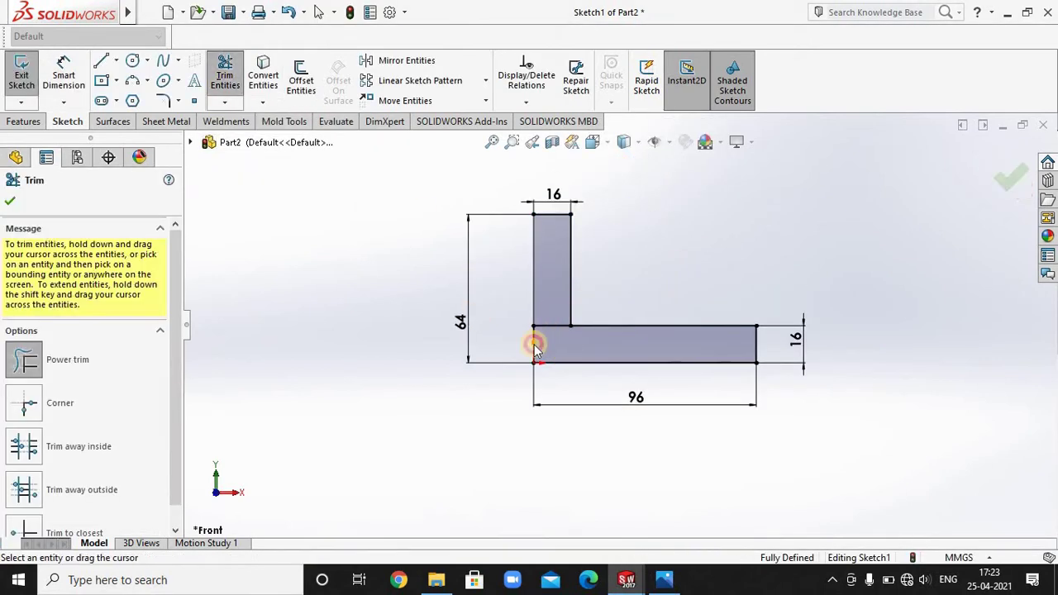
left_click_drag(534, 345, 510, 347)
left_click(217, 108)
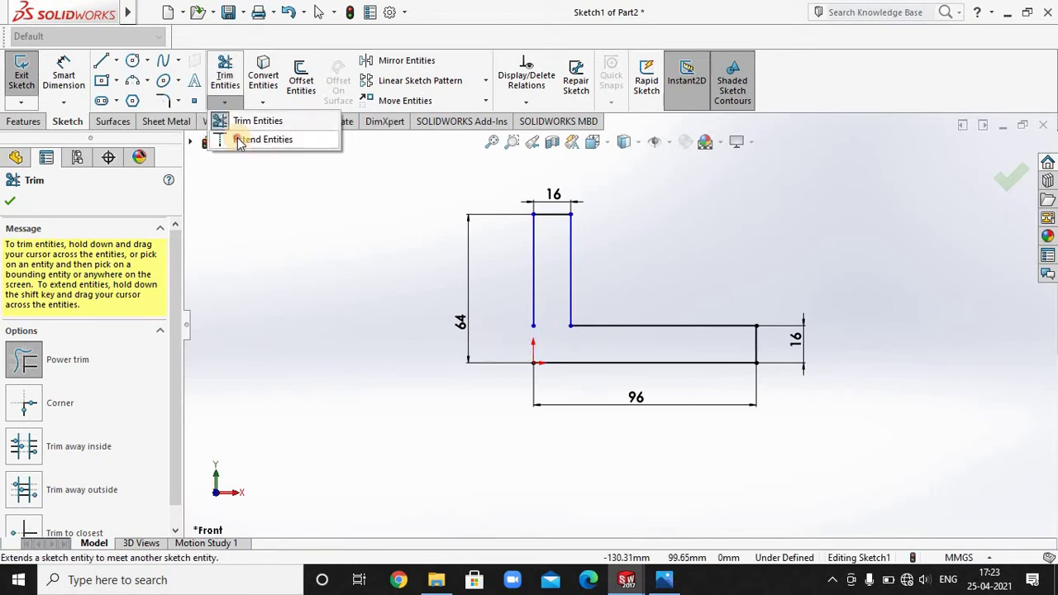
left_click(256, 137)
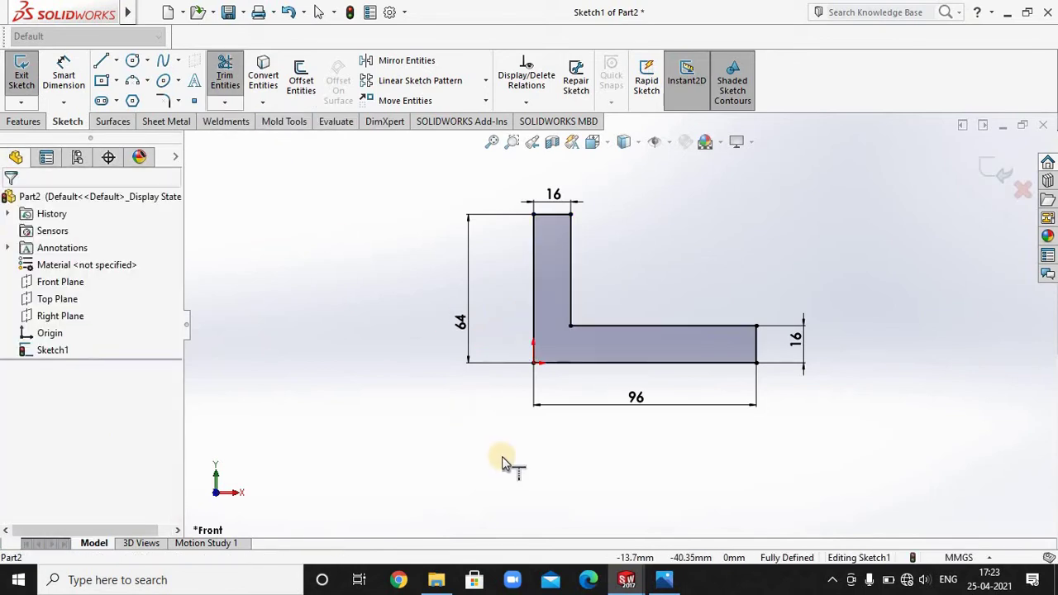
left_click(666, 583)
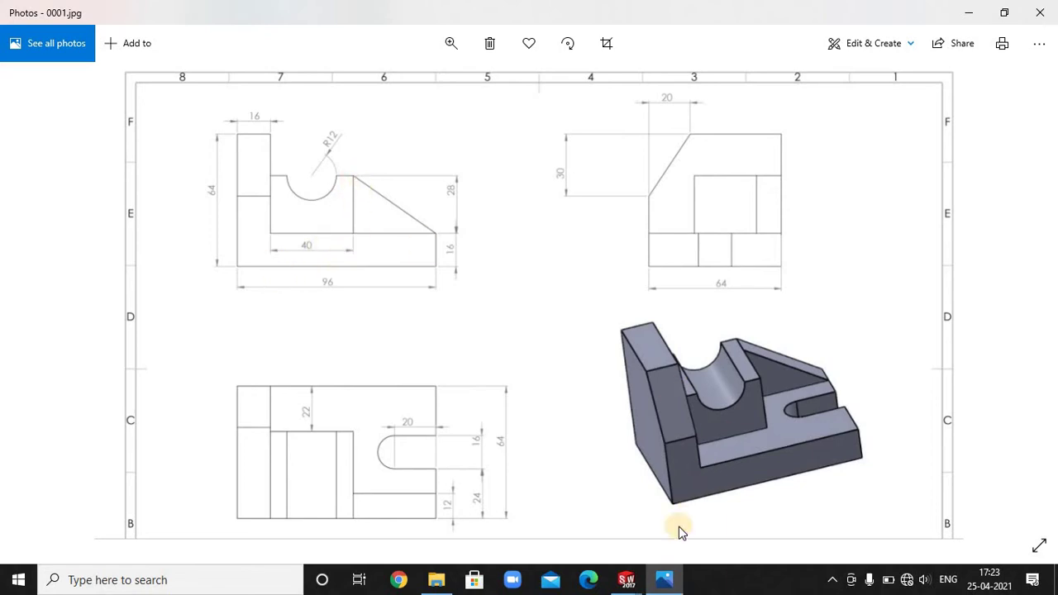
left_click(665, 580)
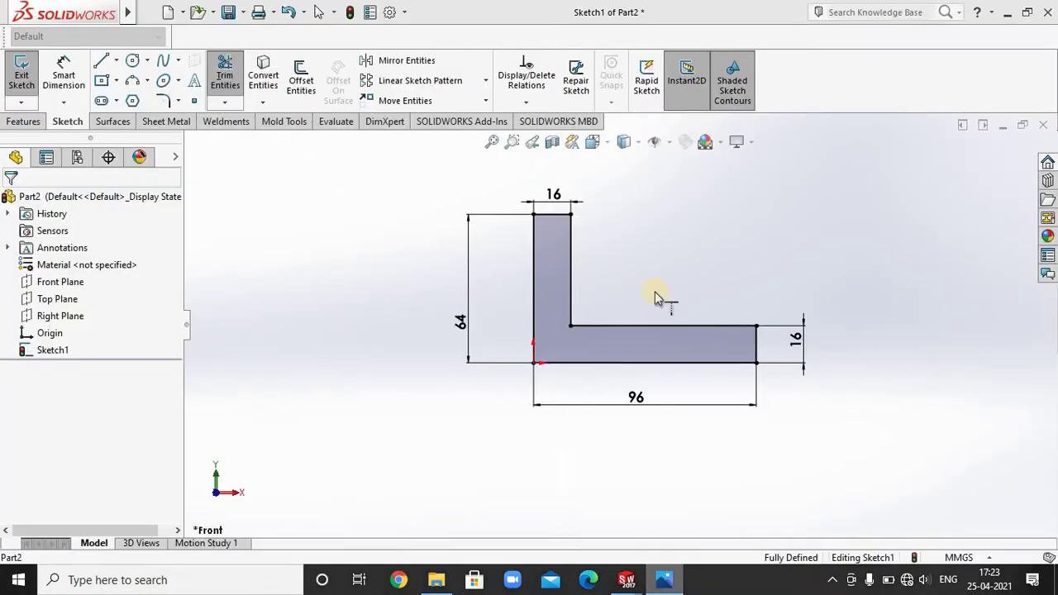
left_click(101, 81)
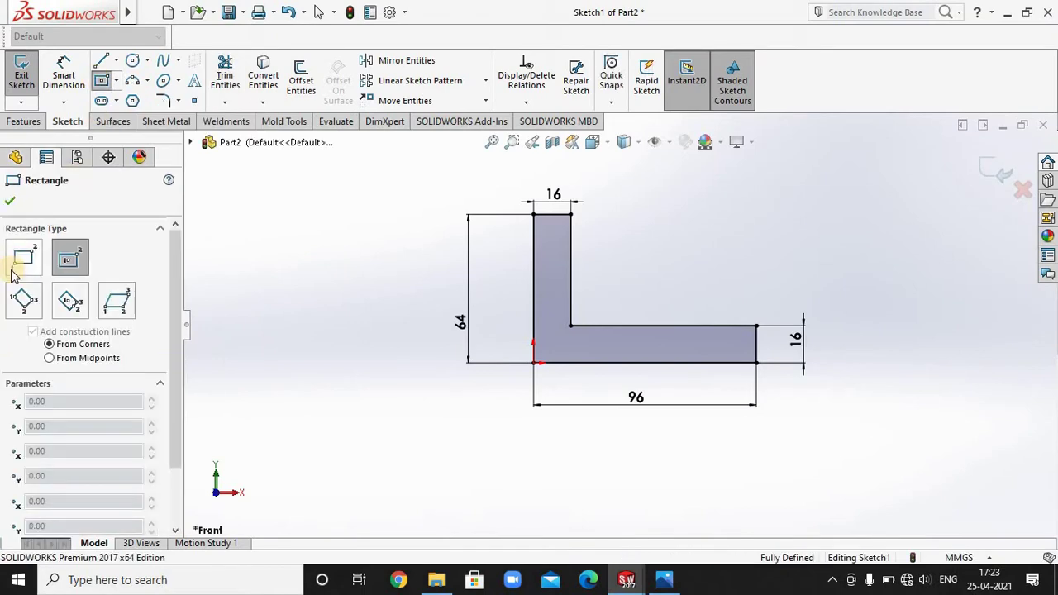
- Draw a corner rectangle starting at the L's inner corner
left_click(570, 326)
left_click(700, 240)
right_click(702, 242)
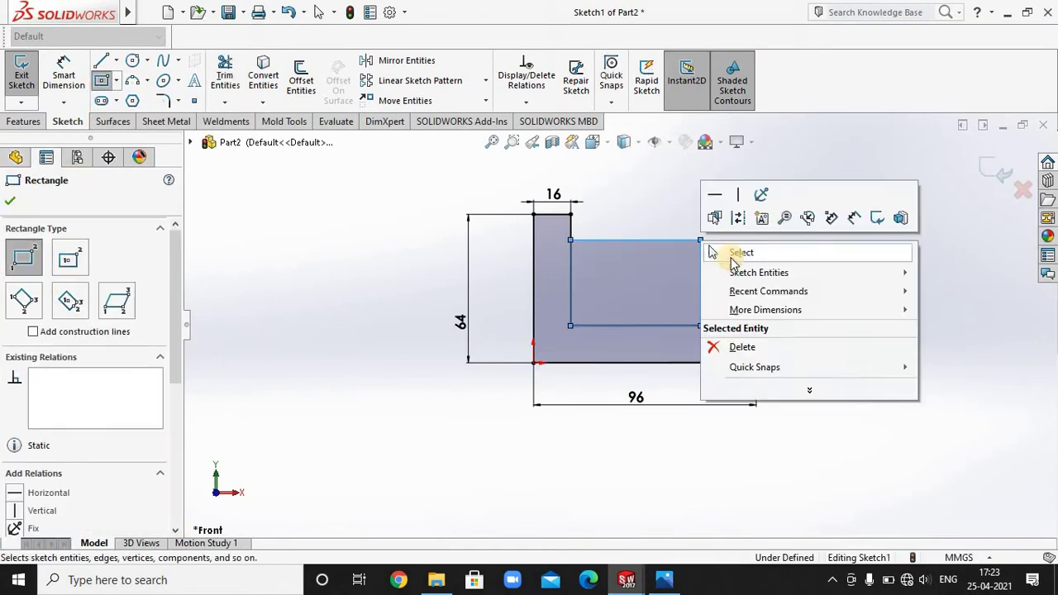
left_click(732, 258)
- Dimension the rectangle 40 wide and 28 tall, then view the reference drawing
left_click(64, 75)
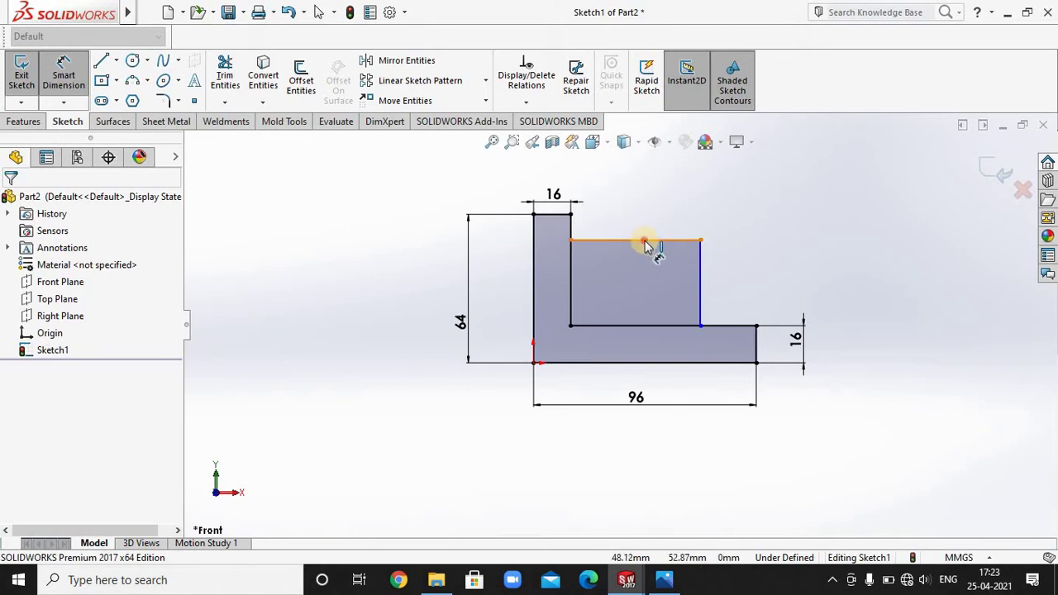
left_click(647, 244)
left_click(649, 213)
type("4")
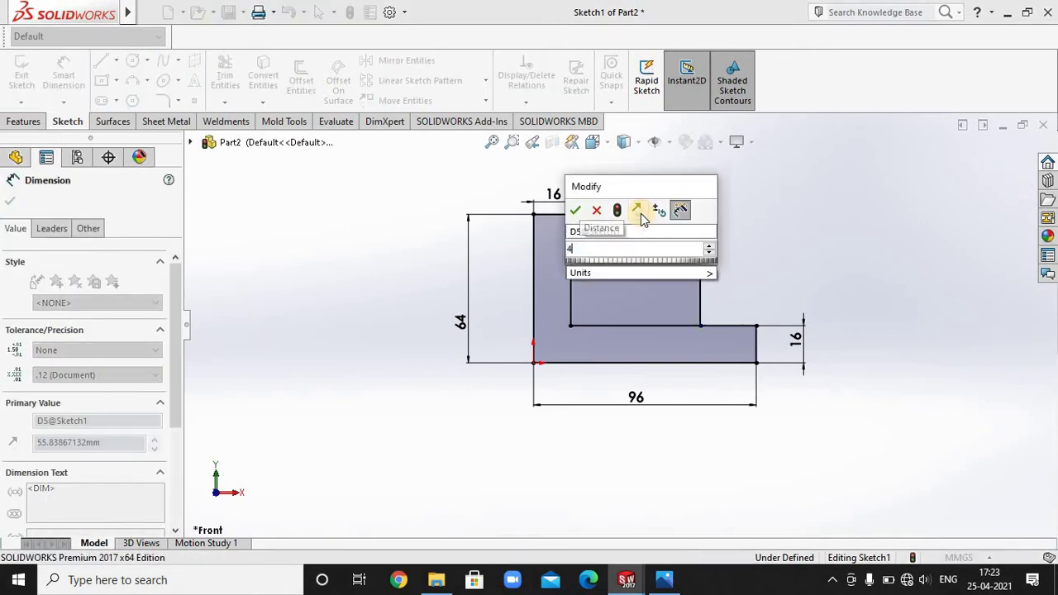
type("0")
key("Return")
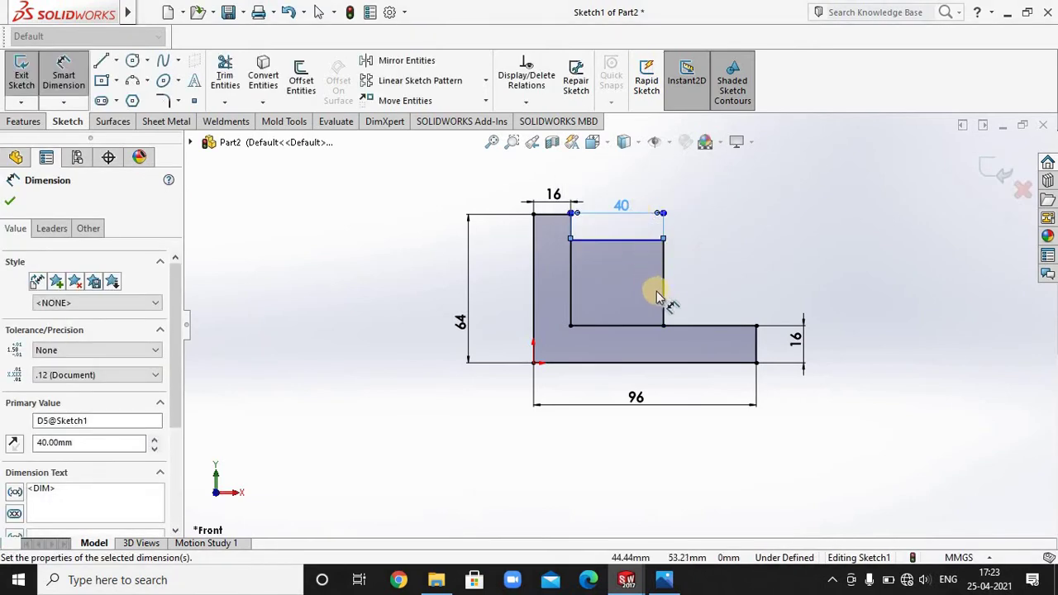
left_click(664, 285)
left_click(701, 280)
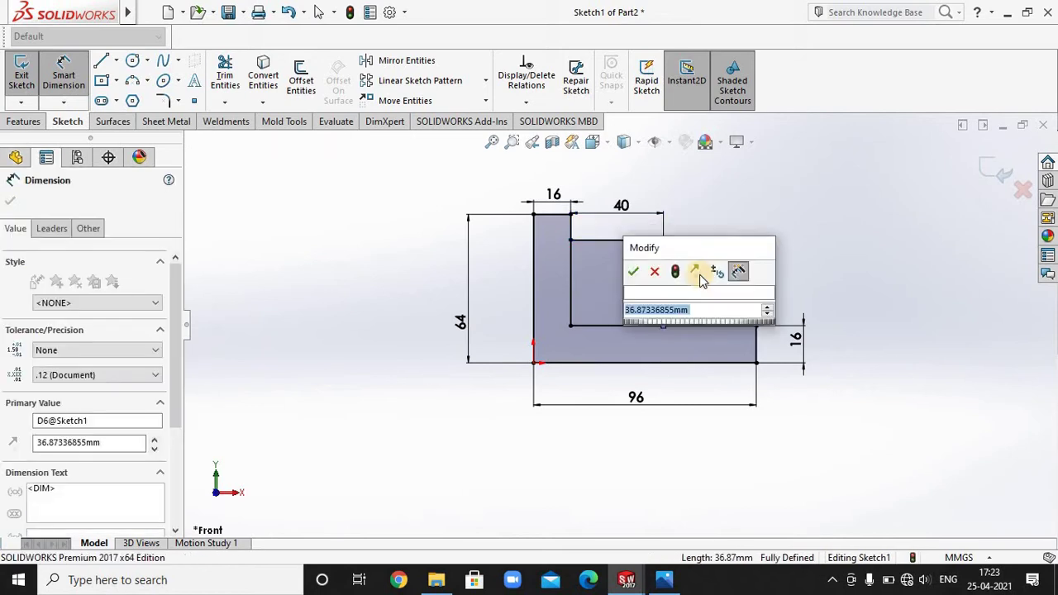
type("30")
key("Return")
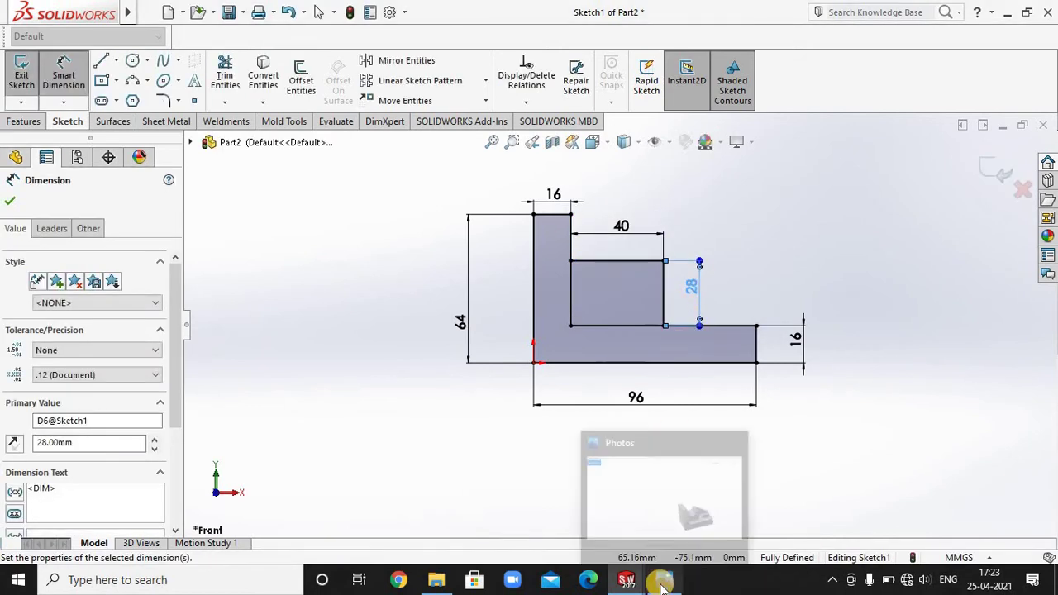
left_click(663, 580)
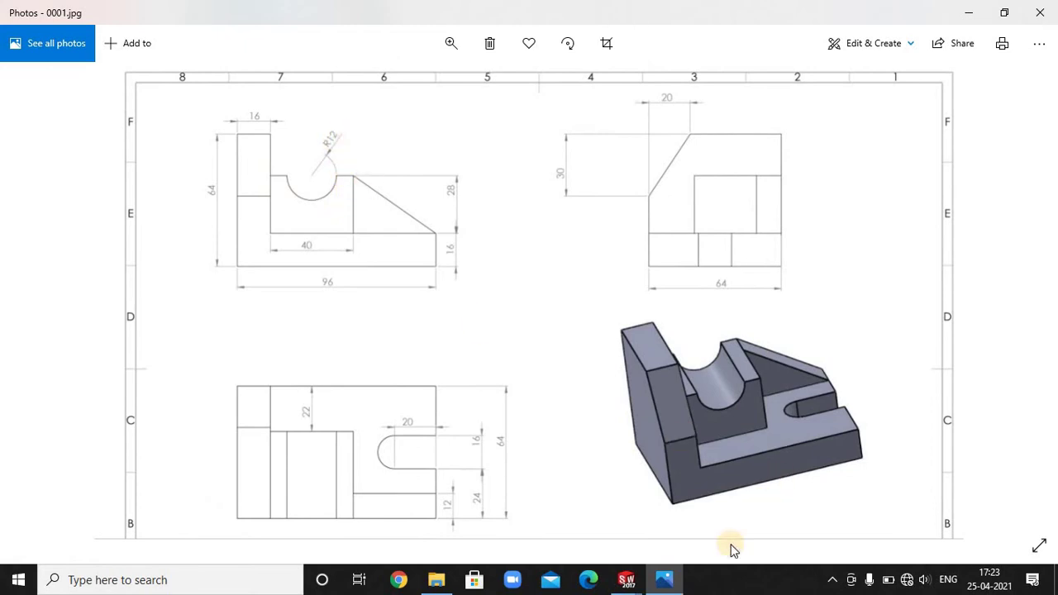
- Draw a circle centred on the rectangle's top-edge midpoint and dimension it Ø24
left_click(668, 583)
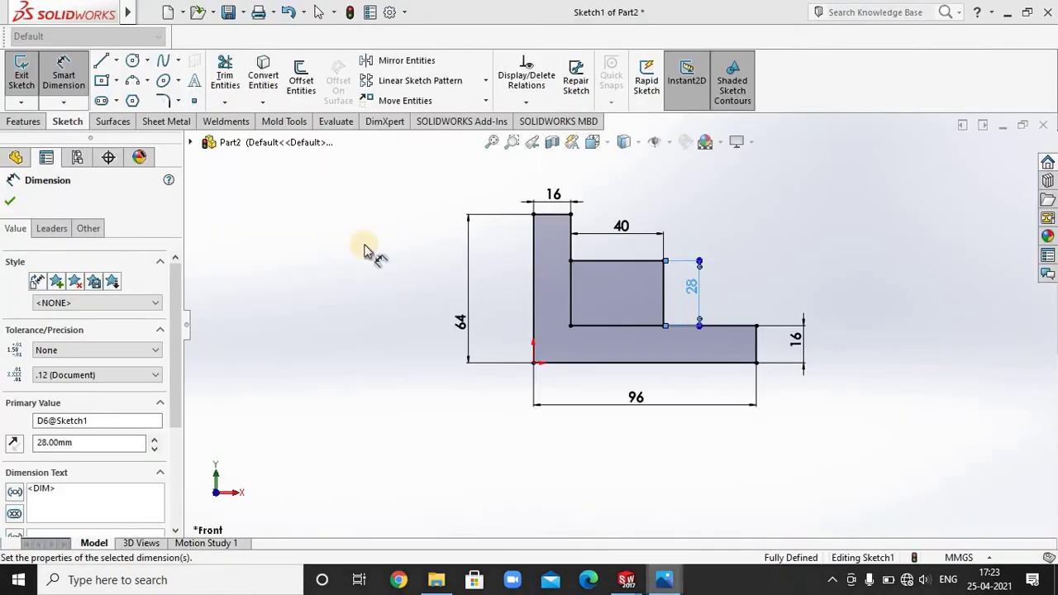
left_click(132, 63)
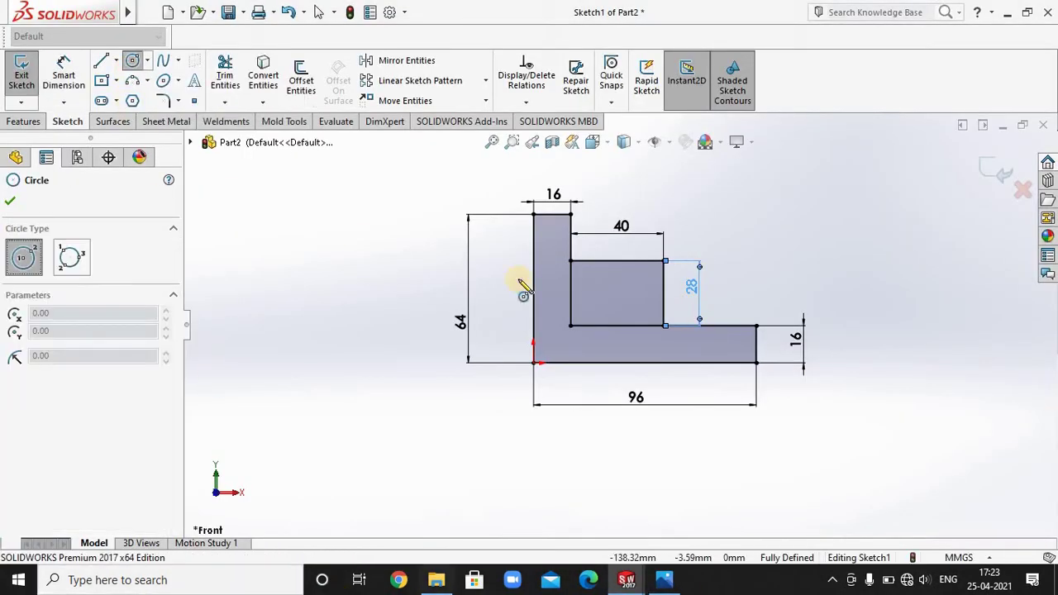
left_click(617, 261)
left_click(620, 234)
right_click(697, 246)
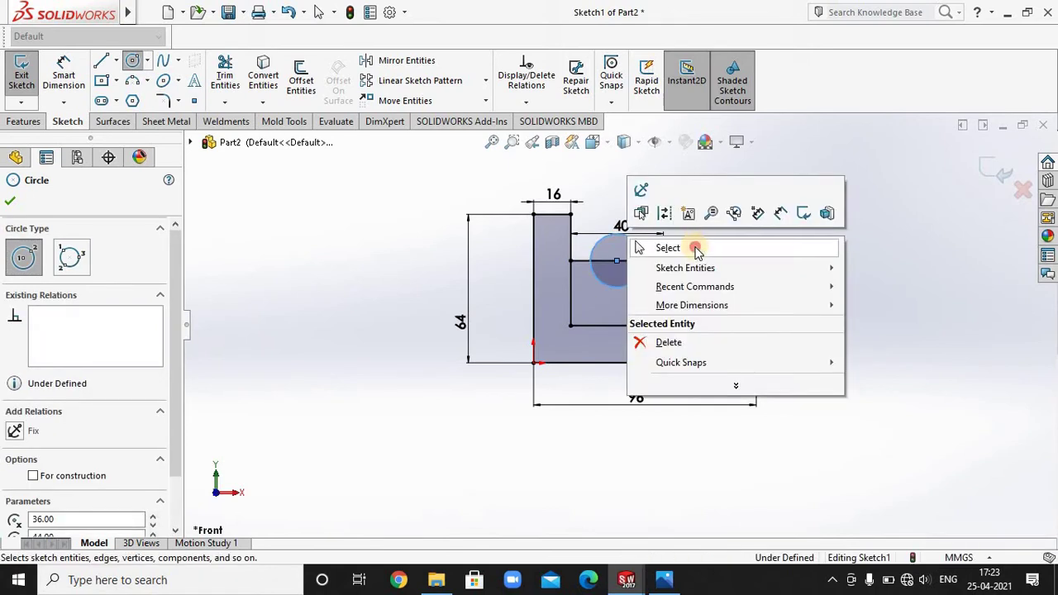
left_click(695, 246)
left_click(63, 75)
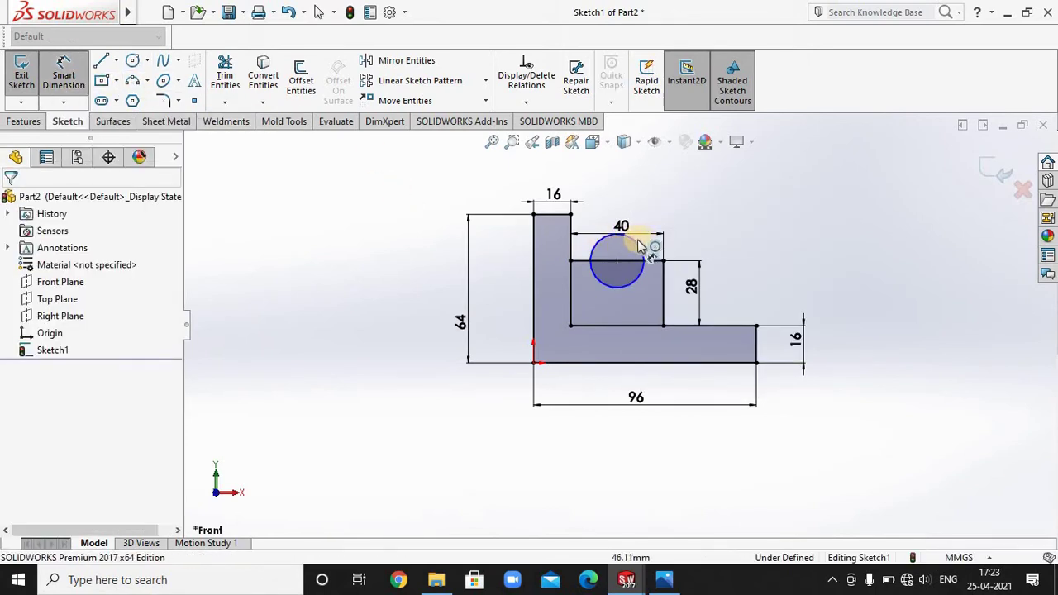
left_click(641, 240)
left_click(654, 222)
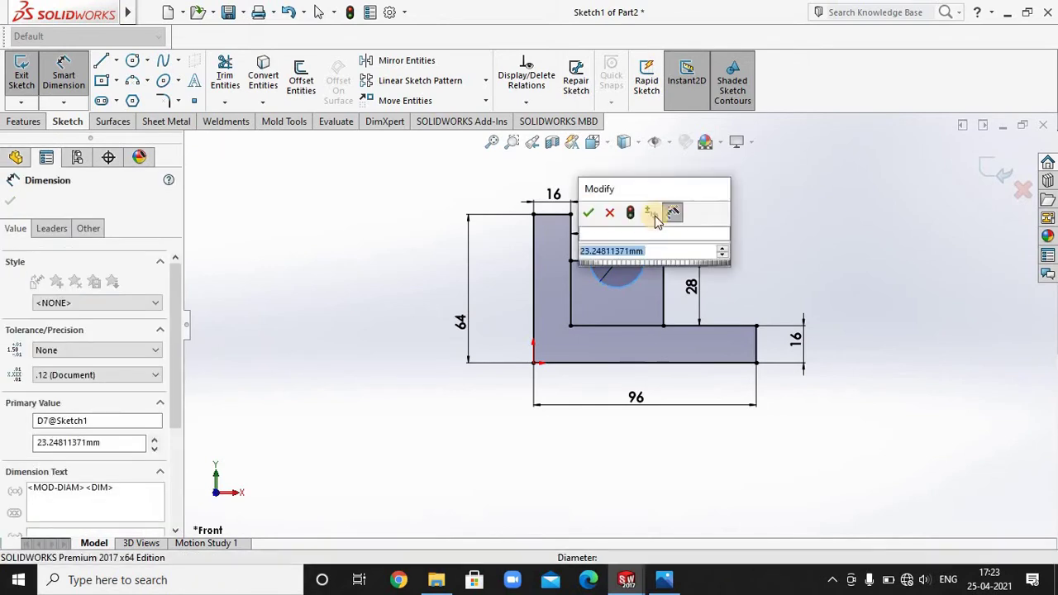
type("24")
key("Return")
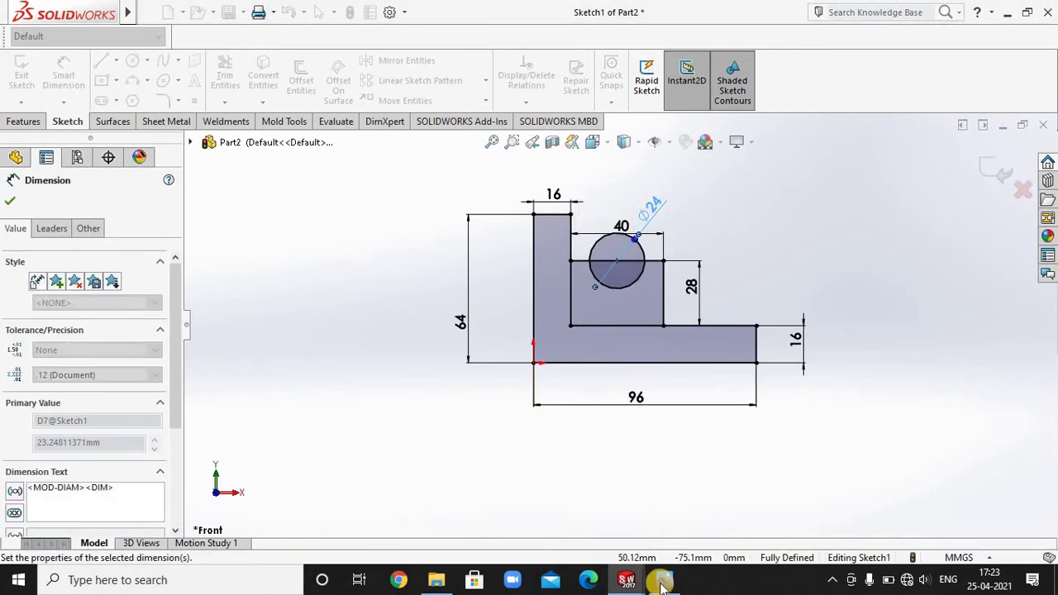
- Compare the sketch against the reference drawing several times
left_click(664, 579)
left_click(664, 579)
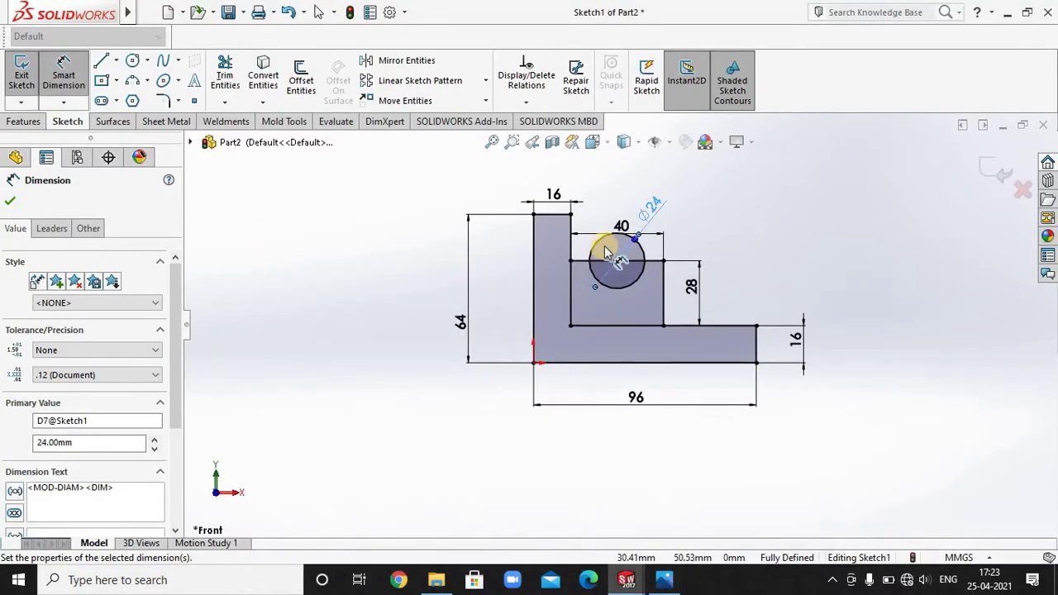
left_click(665, 580)
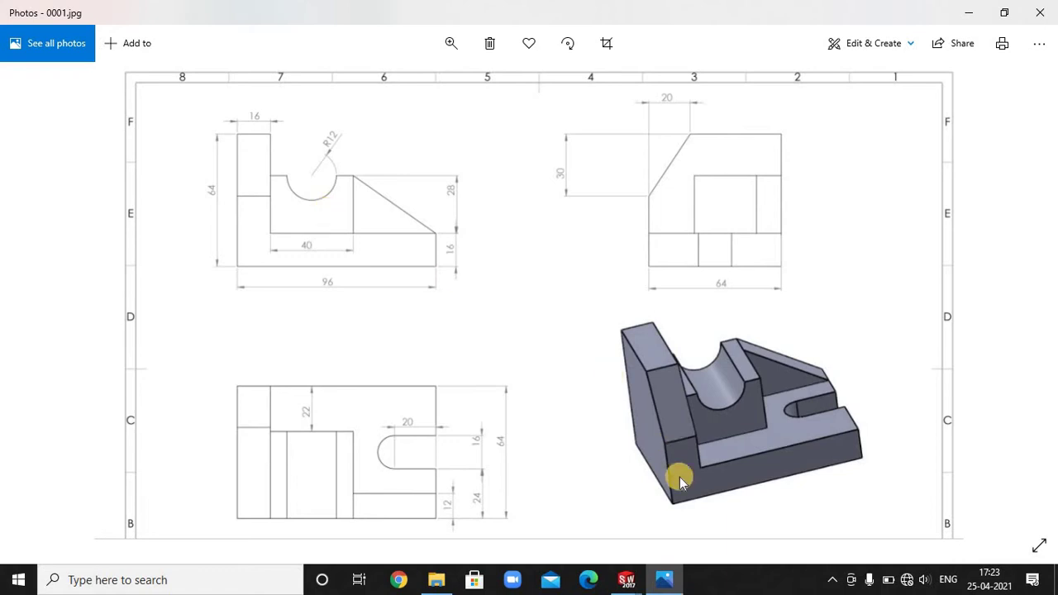
left_click(670, 582)
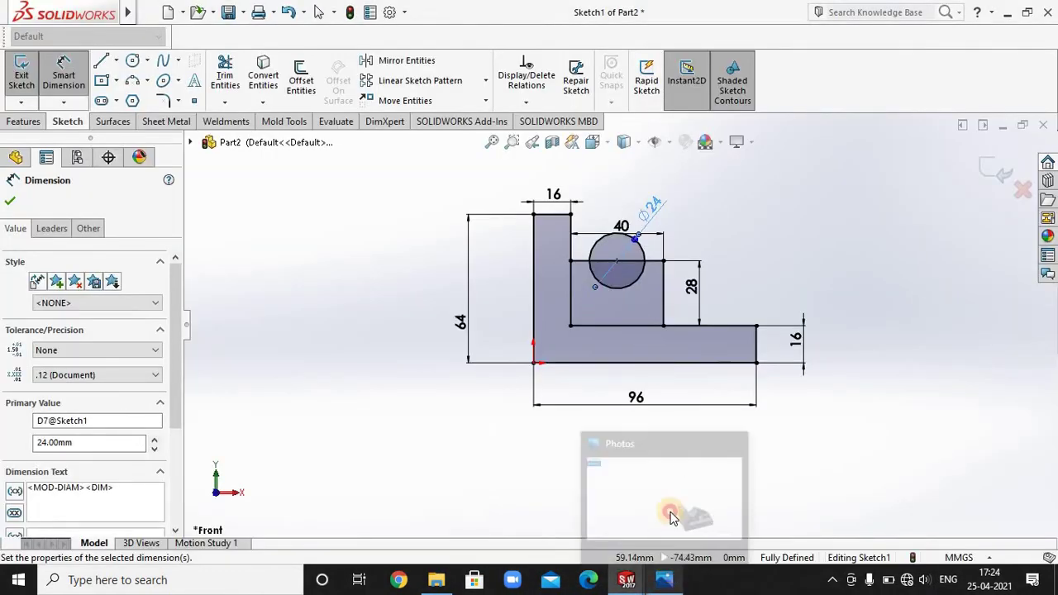
left_click(665, 581)
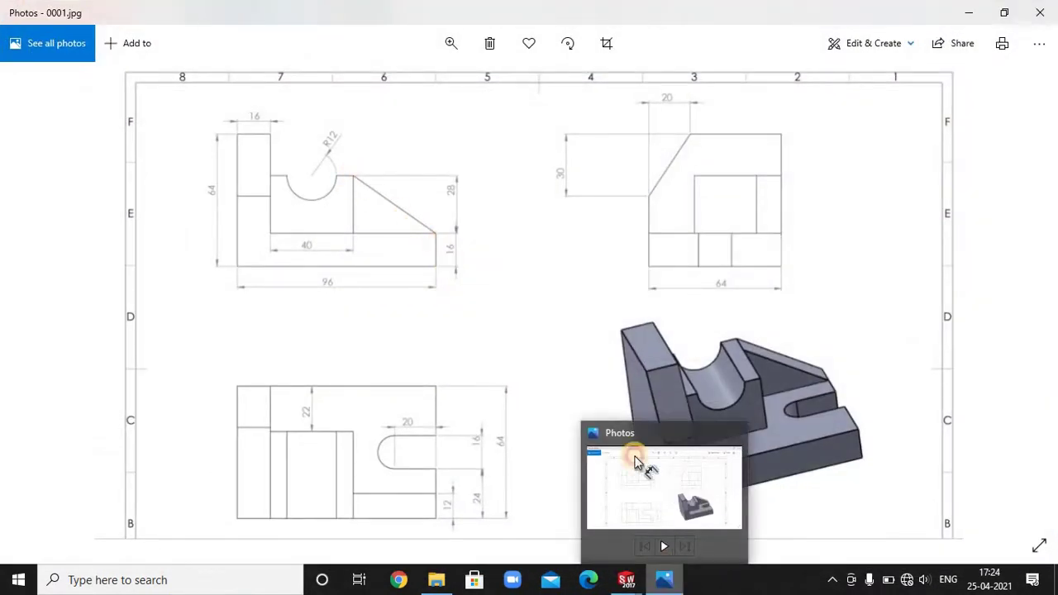
left_click(665, 580)
- Draw a sloped line from the rectangle's top-right corner down to the base arm's top corner
key("l")
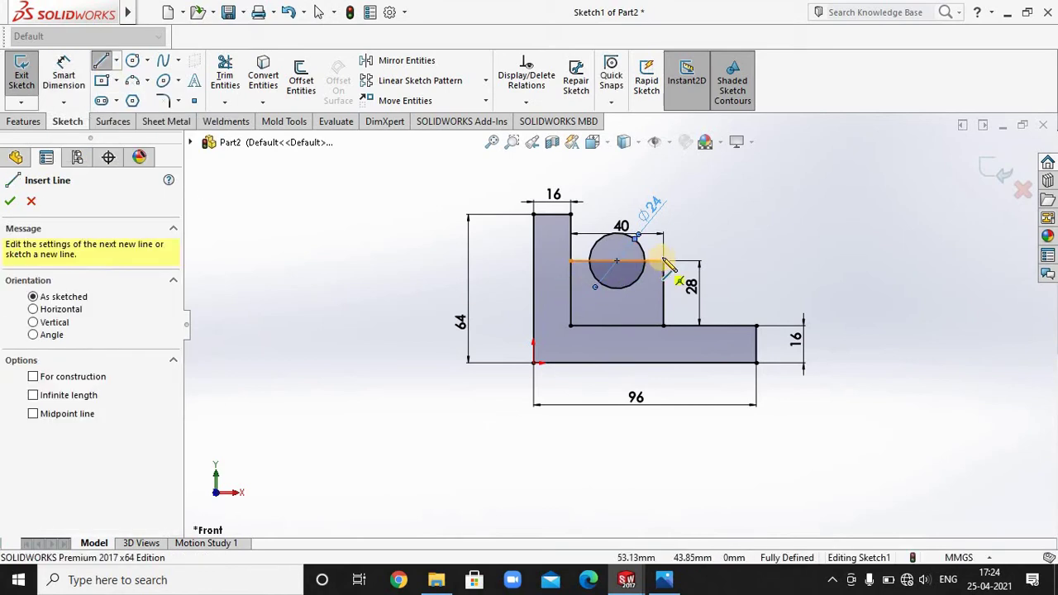
left_click(662, 261)
left_click(755, 324)
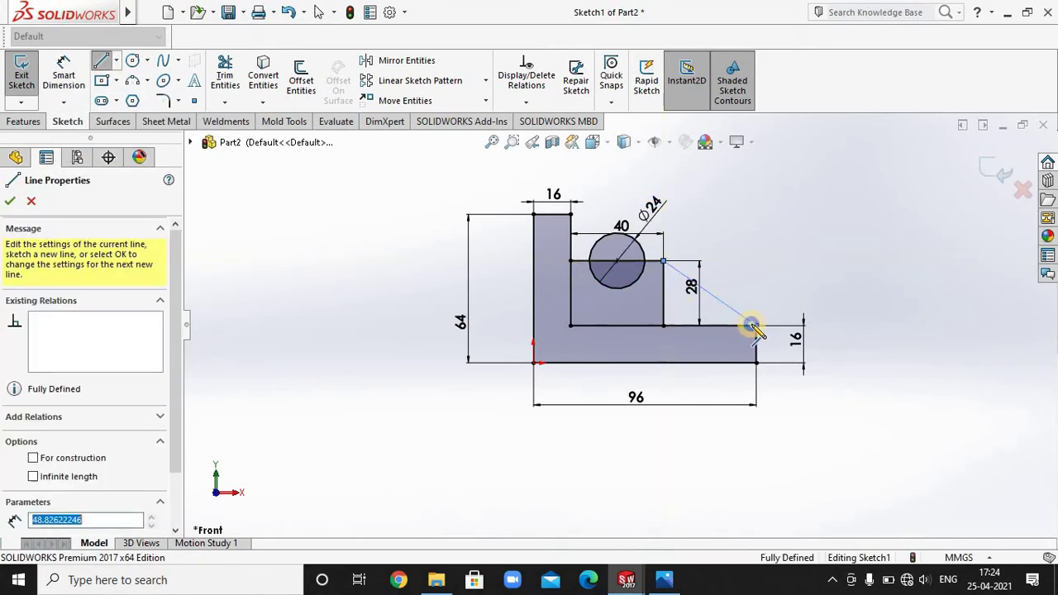
right_click(754, 323)
left_click(792, 337)
key("z")
middle_click_drag(809, 339, 772, 380)
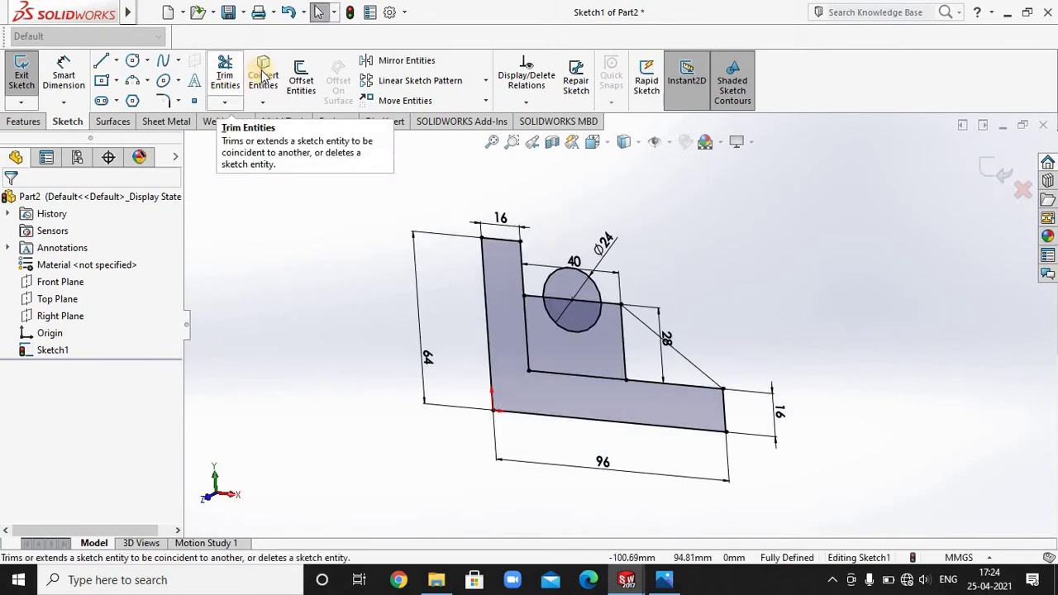
- Trim the circle's upper half away, leaving a semicircular groove, and inspect the sketch
left_click(225, 75)
scroll(581, 275, "down", 3)
left_click_drag(581, 275, 578, 343)
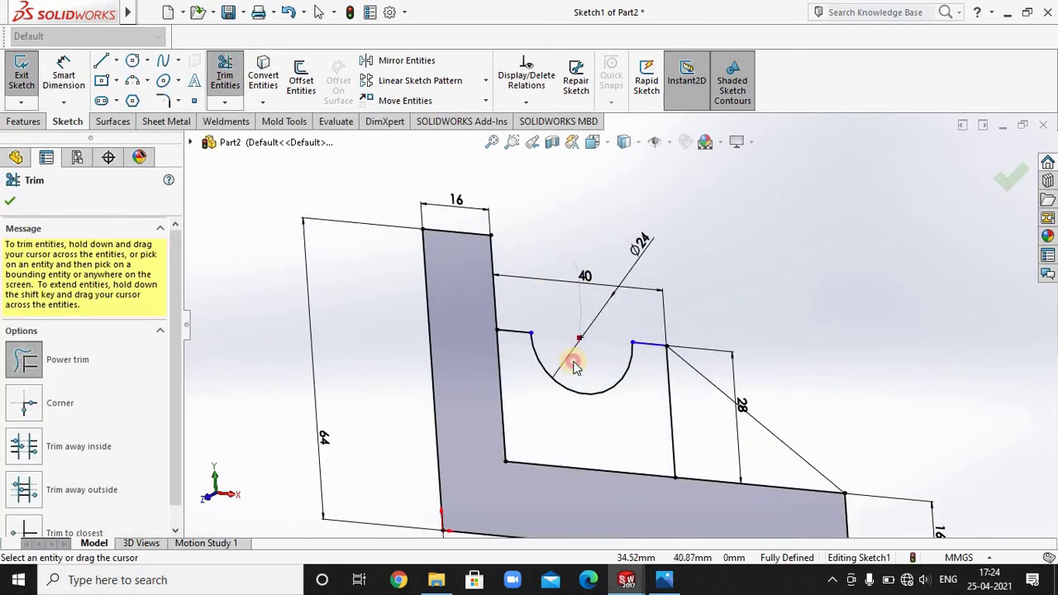
scroll(617, 325, "up", 3)
left_click(998, 166)
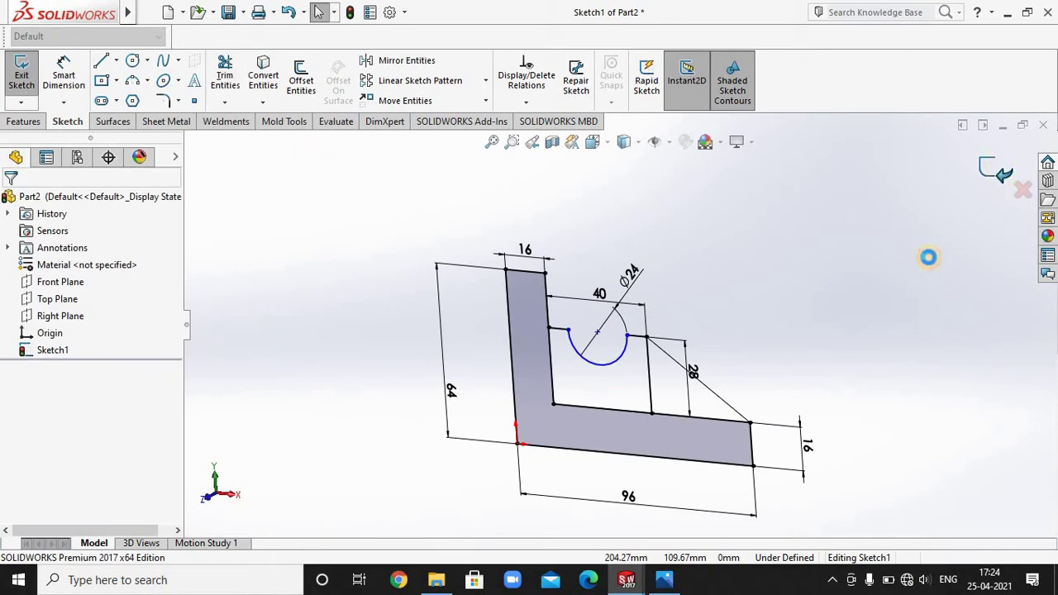
middle_click_drag(869, 265, 838, 333)
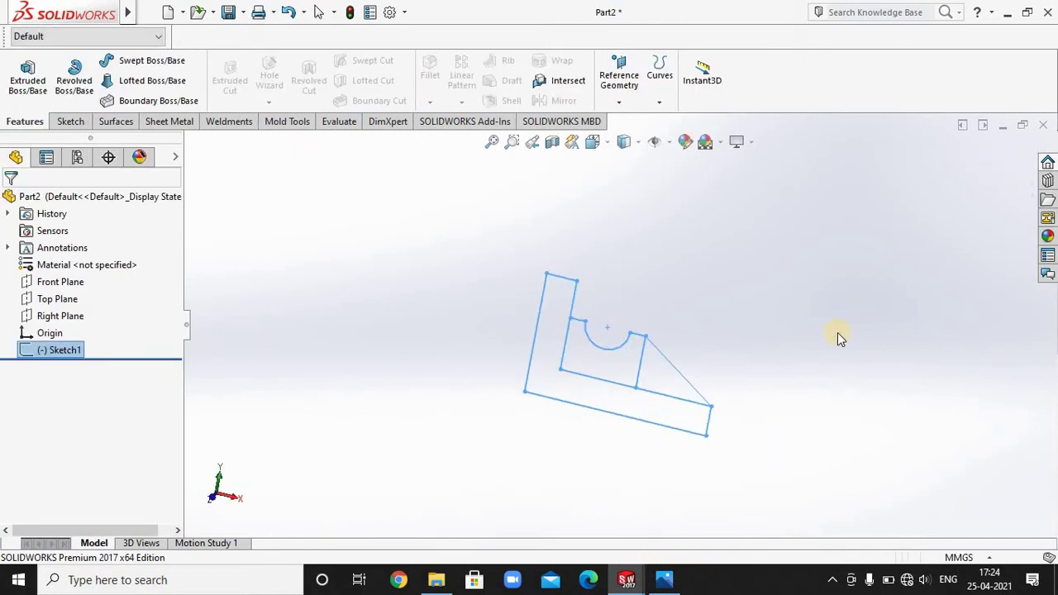
scroll(837, 332, "up", 3)
middle_click_drag(793, 392, 769, 397)
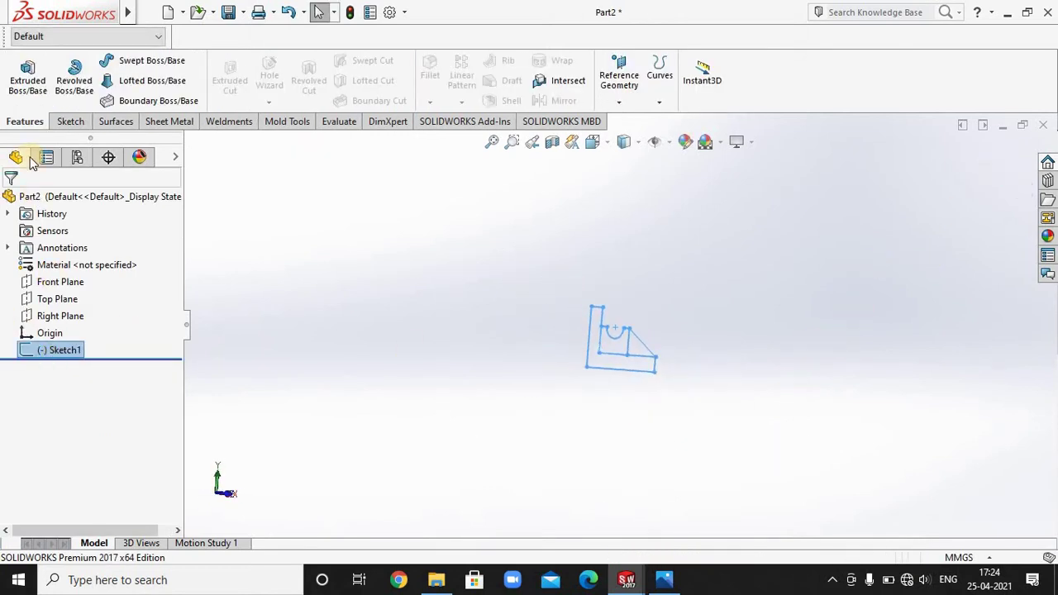
- Extrude Sketch1's L-shaped region blind to 64 mm as Boss-Extrude1
left_click(36, 85)
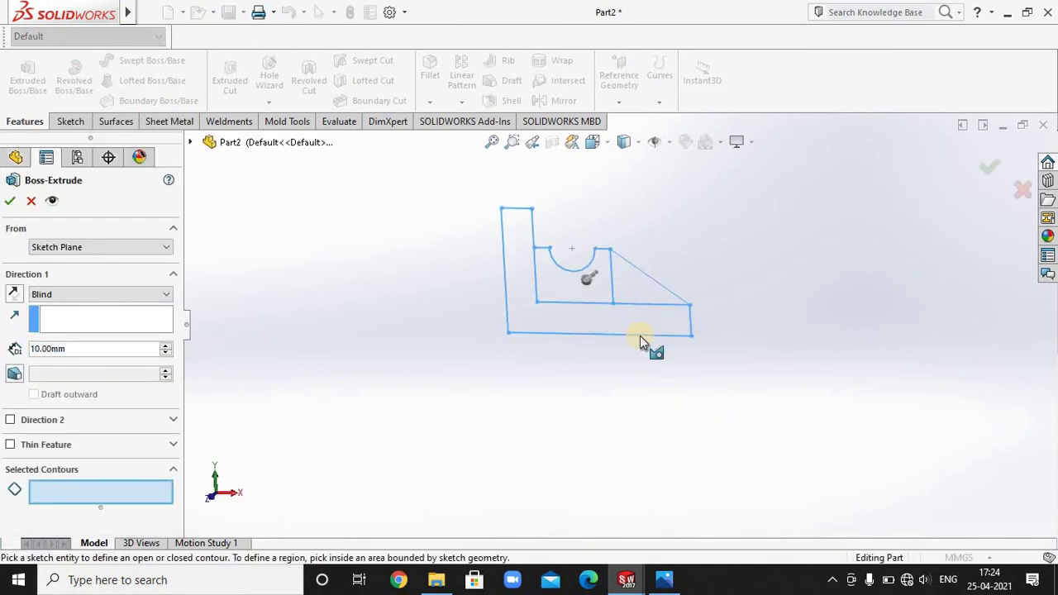
scroll(633, 330, "down", 3)
scroll(627, 331, "up", 2)
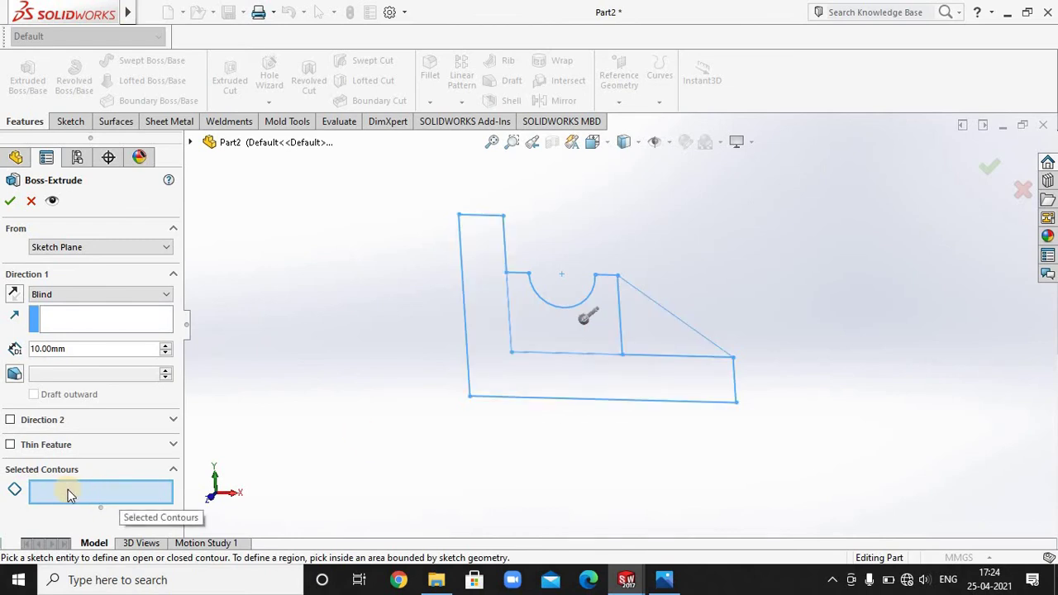
left_click(546, 369)
middle_click_drag(673, 447, 626, 390)
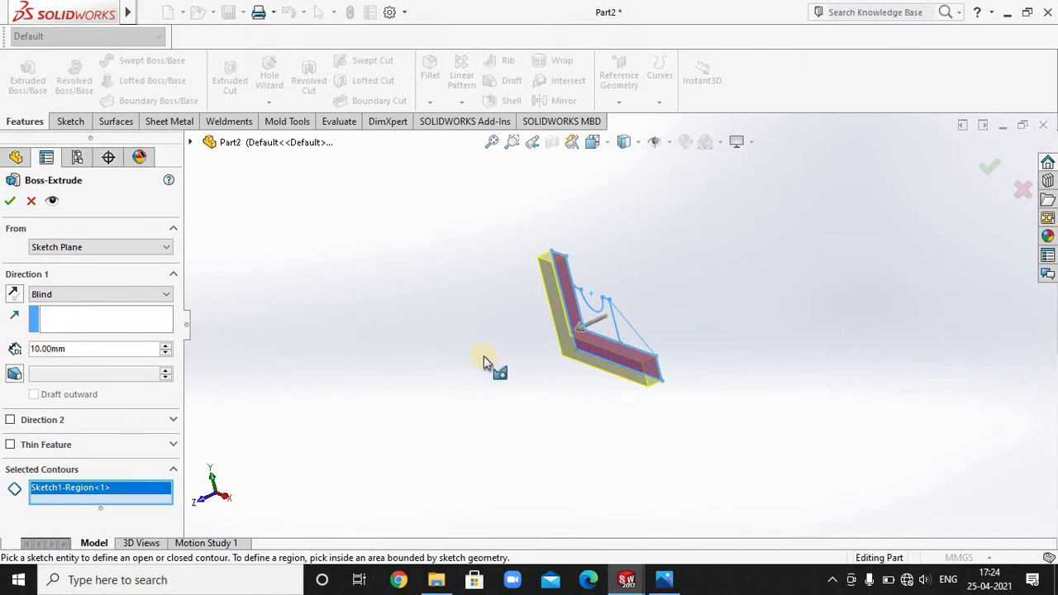
double_click(83, 353)
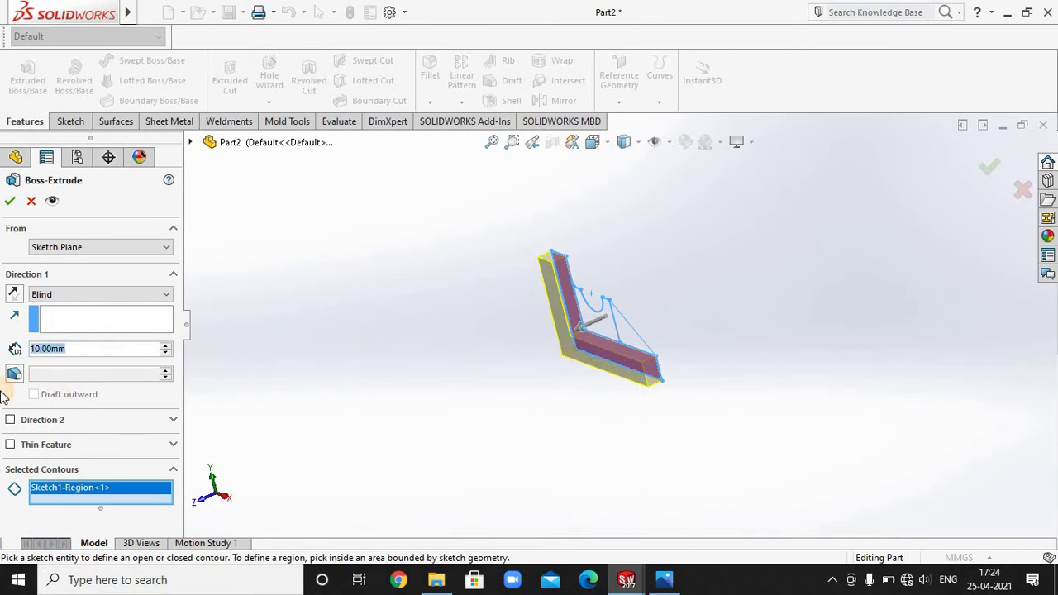
type("6")
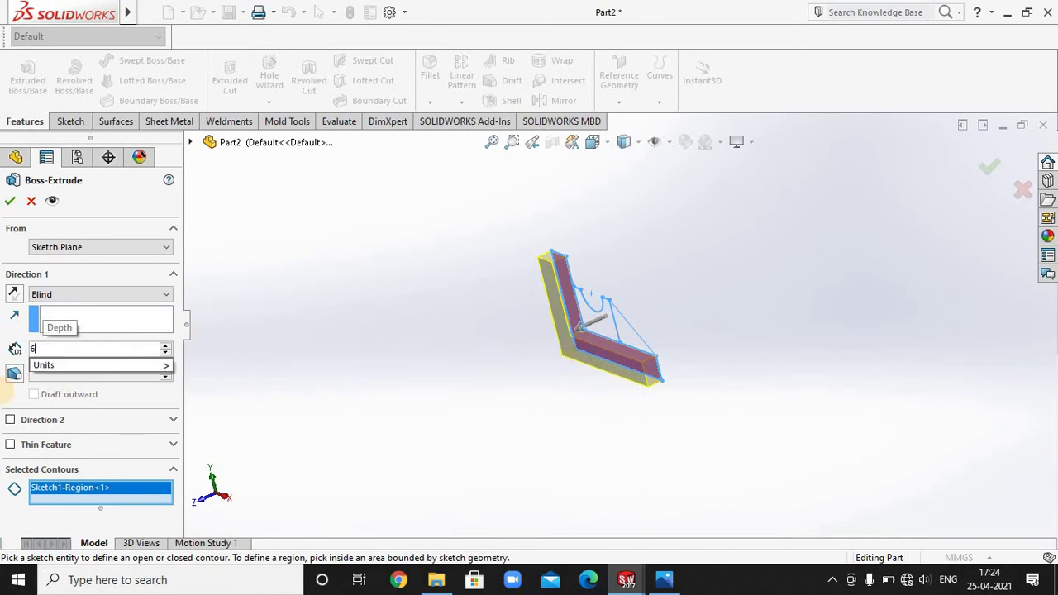
type("4")
key("Return")
left_click(499, 436)
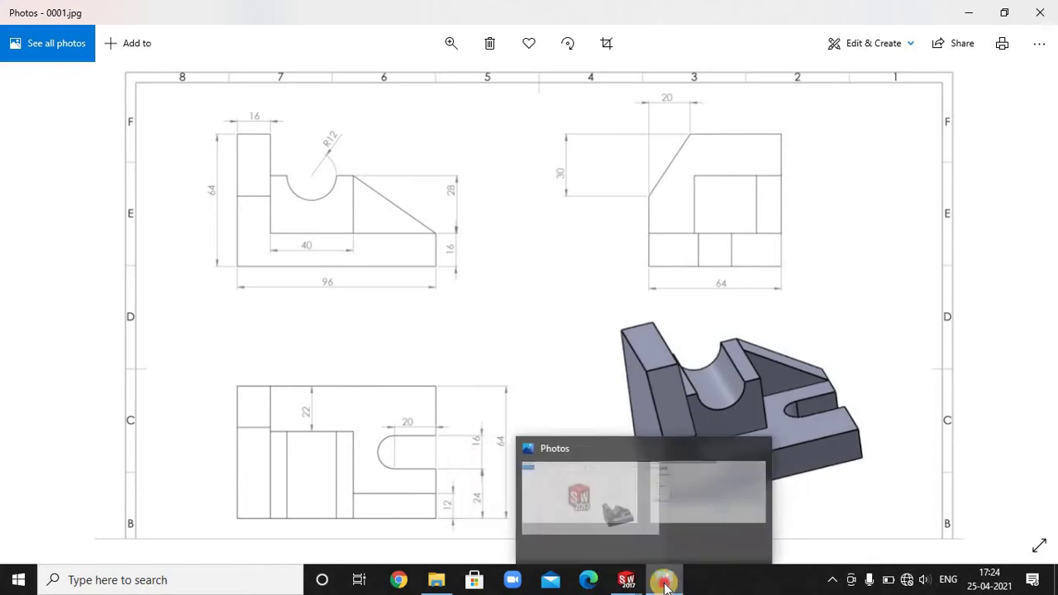
left_click(663, 579)
left_click(15, 199)
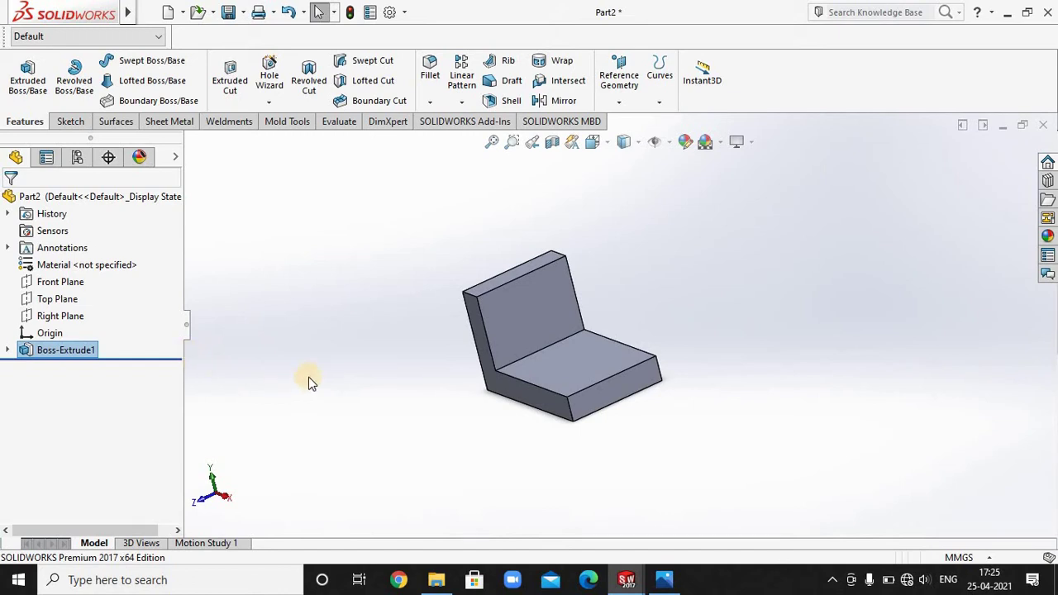
- Extrude Sketch1's grooved middle region to 64-22 (42 mm) depth, merged with the base
mouse_move(359, 384)
middle_mouse_down()
mouse_move(382, 349)
mouse_move(435, 335)
mouse_move(548, 390)
mouse_move(526, 343)
mouse_move(554, 334)
middle_mouse_up()
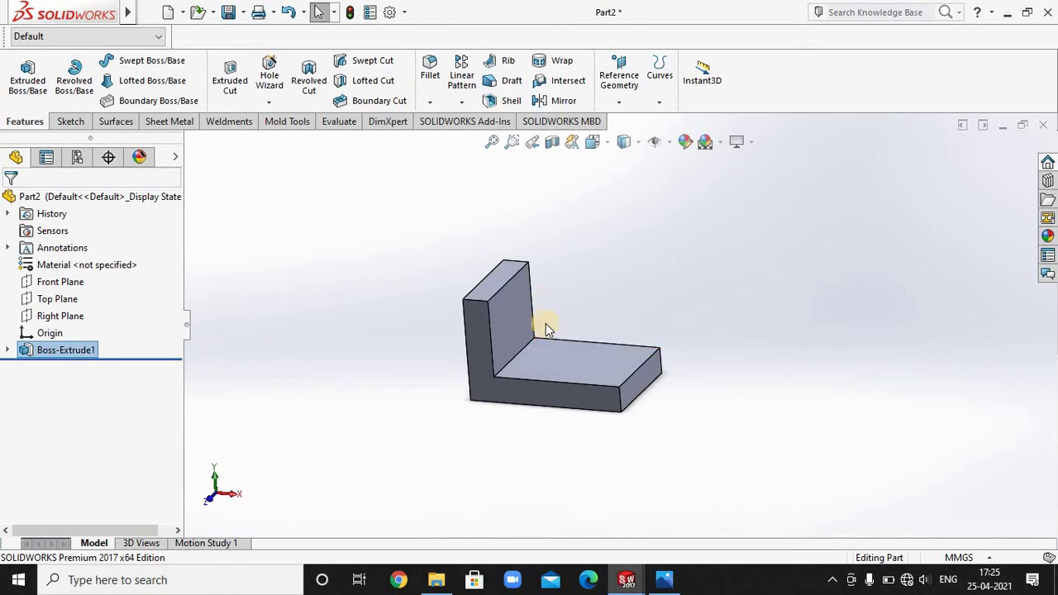
left_click(8, 350)
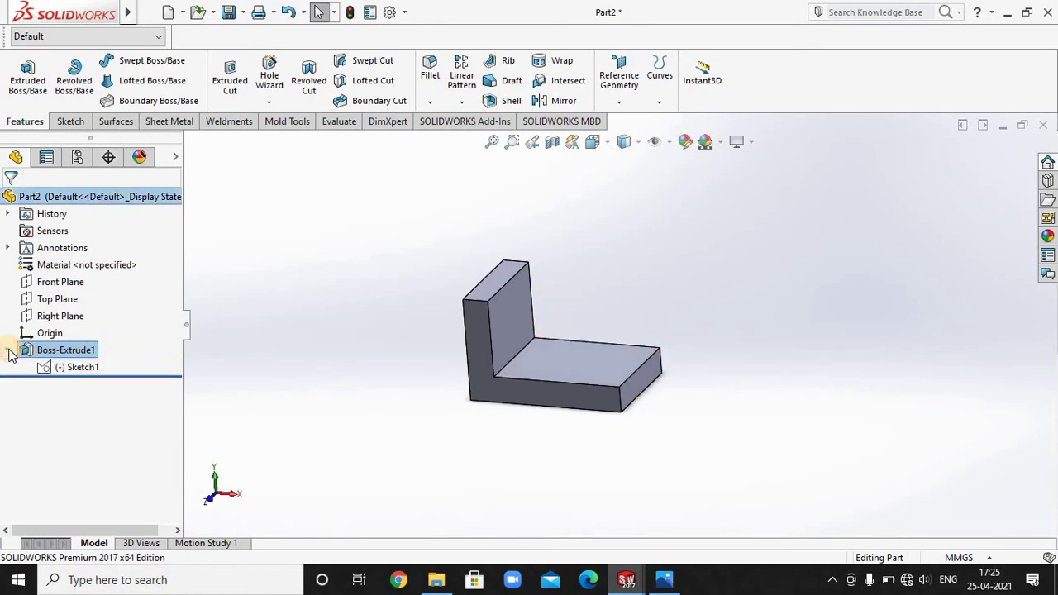
left_click(83, 367)
middle_click_drag(285, 411, 286, 404)
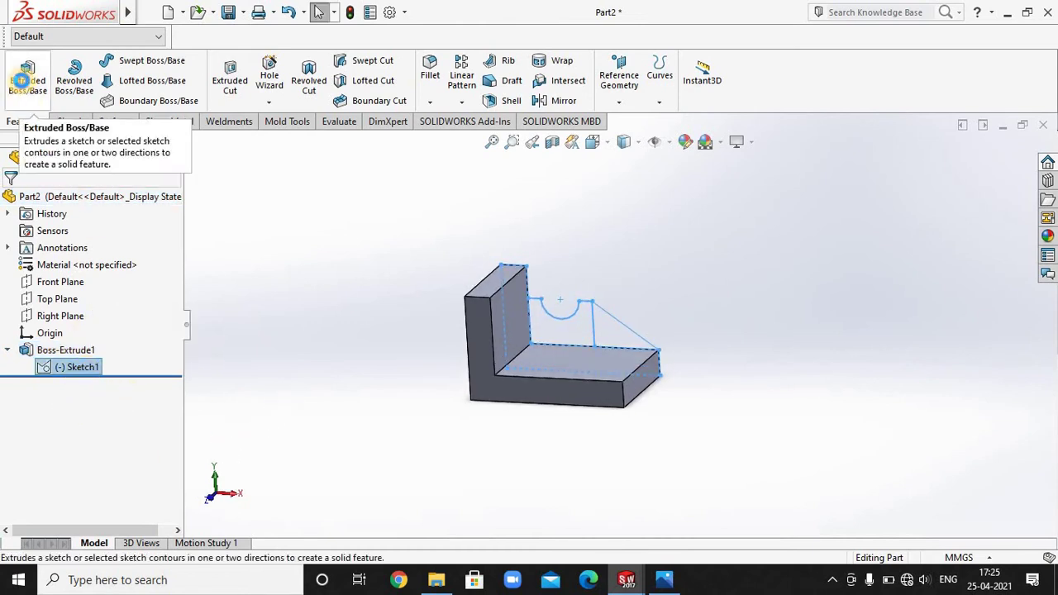
left_click(14, 91)
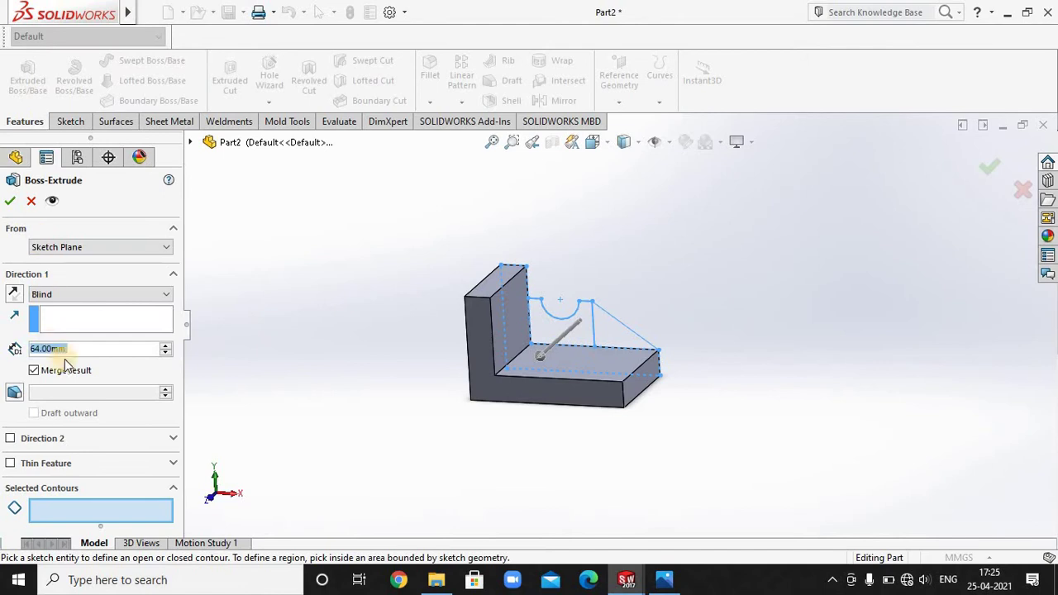
left_click(581, 334)
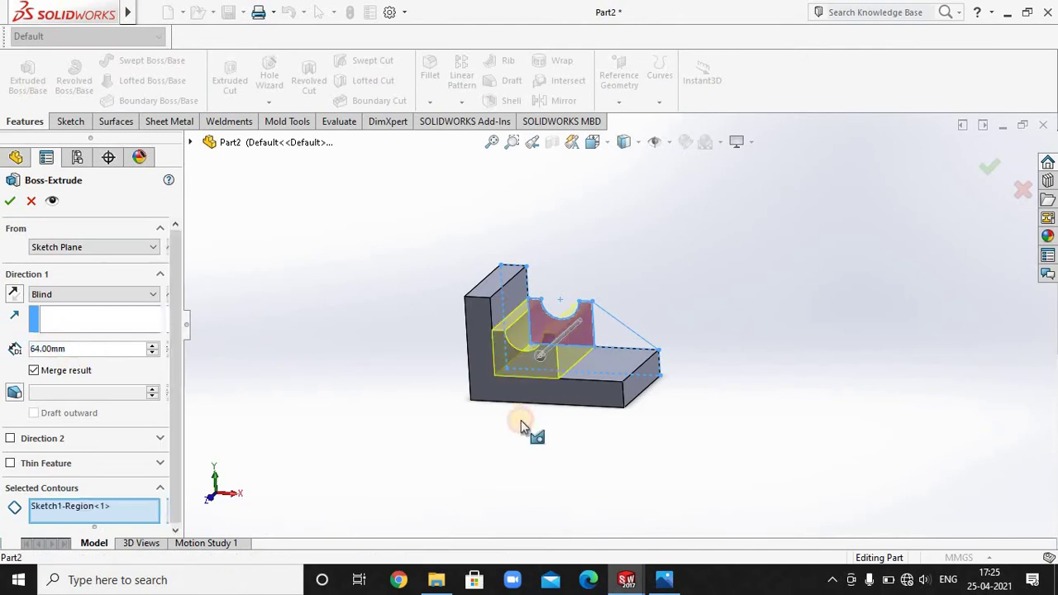
left_click(586, 468)
mouse_move(664, 579)
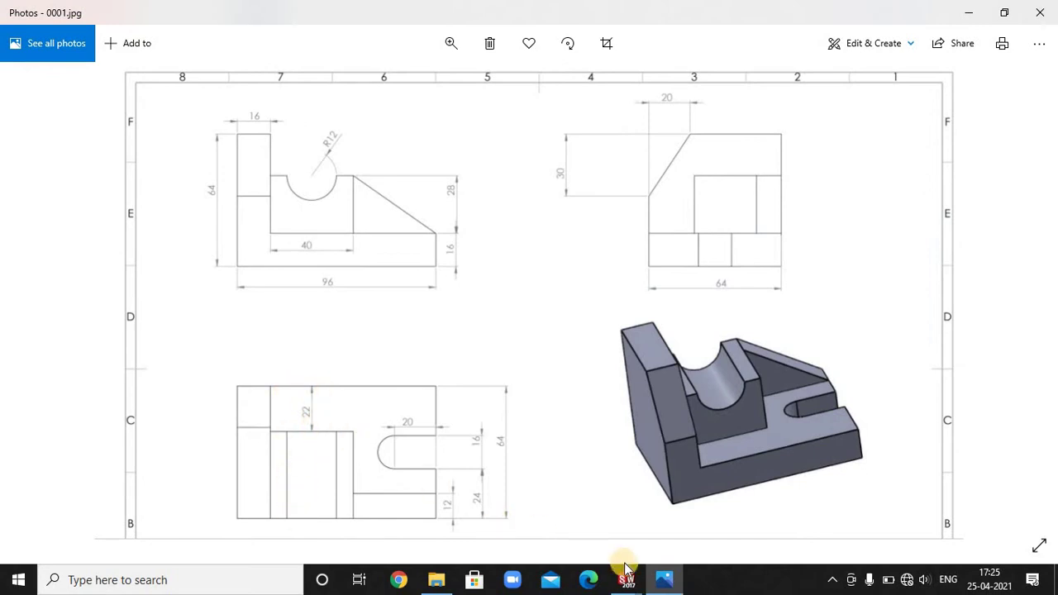
key("alt+Tab")
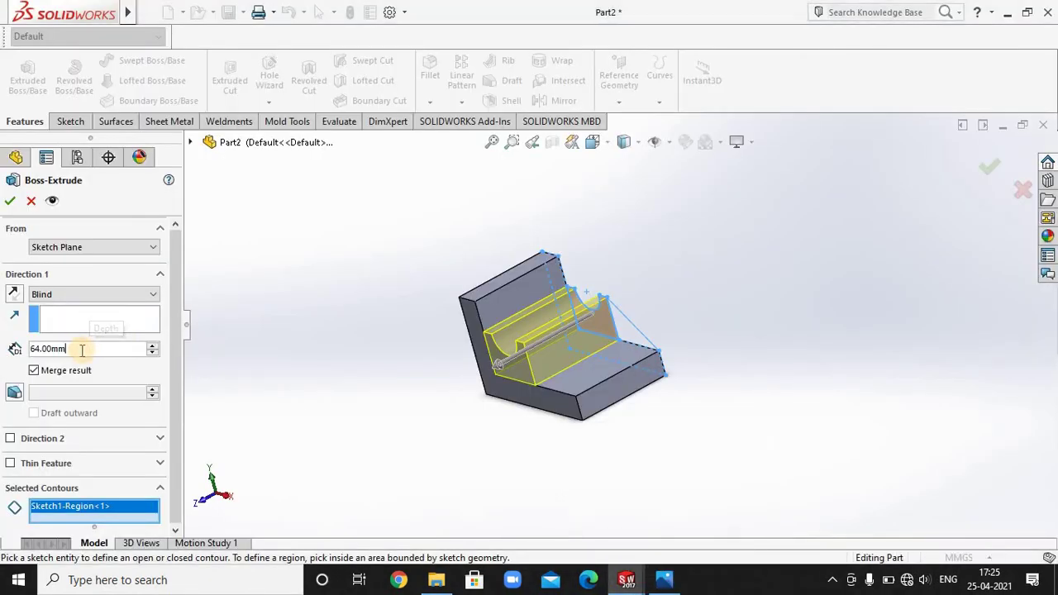
type("-22")
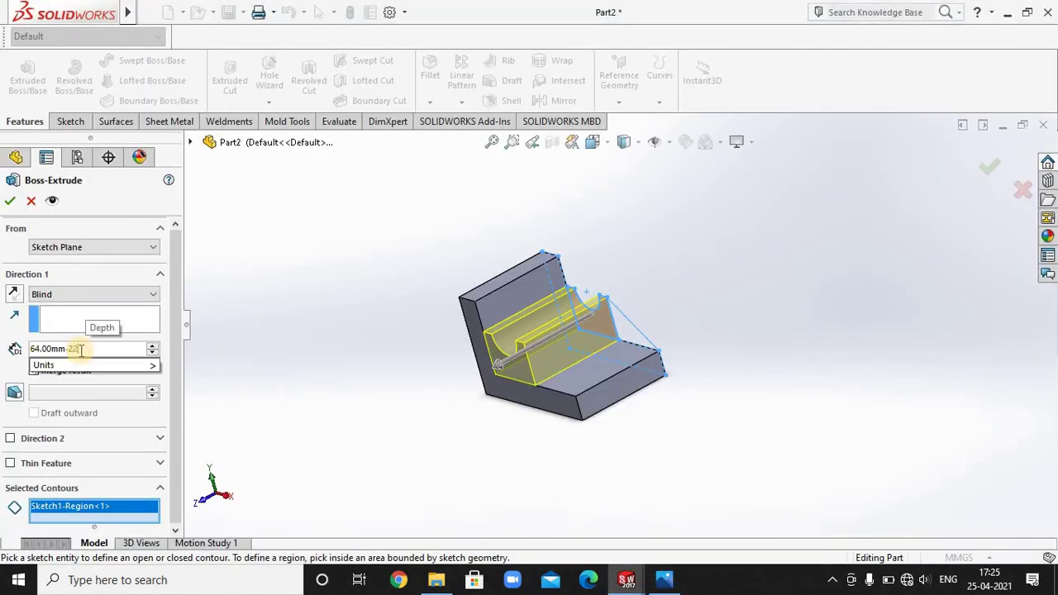
key("Return")
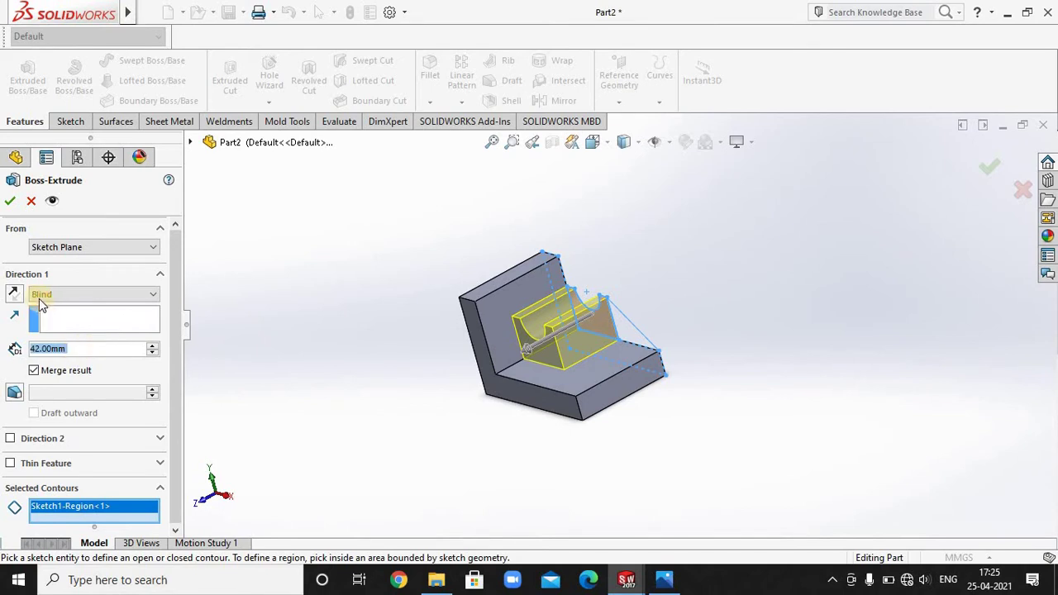
left_click(9, 202)
mouse_move(397, 349)
middle_mouse_down()
mouse_move(359, 397)
mouse_move(408, 347)
mouse_move(619, 339)
mouse_move(579, 355)
middle_mouse_up()
left_click(81, 366)
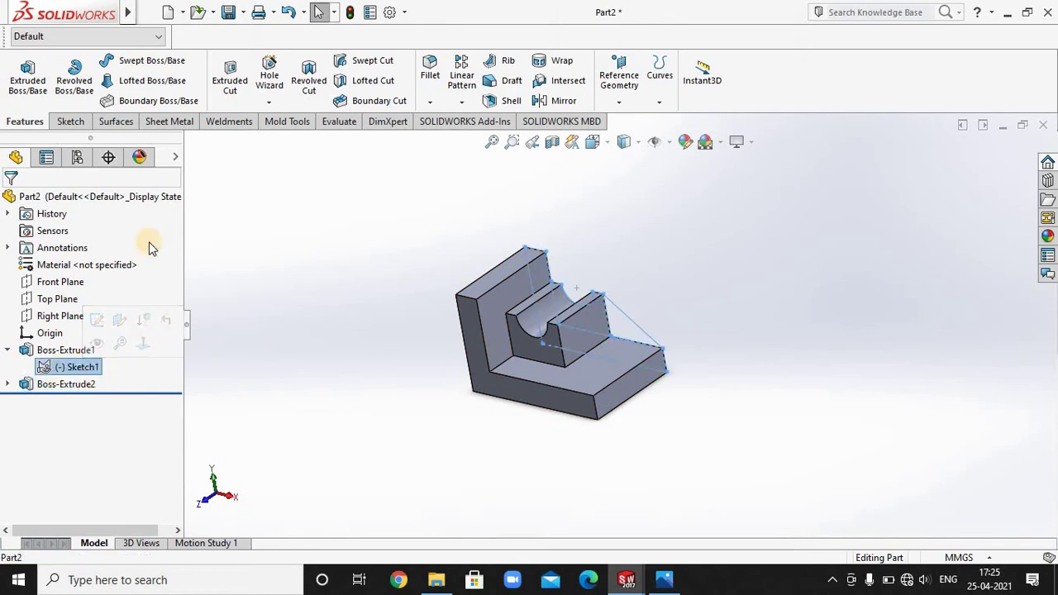
- Extrude the triangular rib region of Sketch1 12 mm deep as Boss-Extrude3
left_click(24, 83)
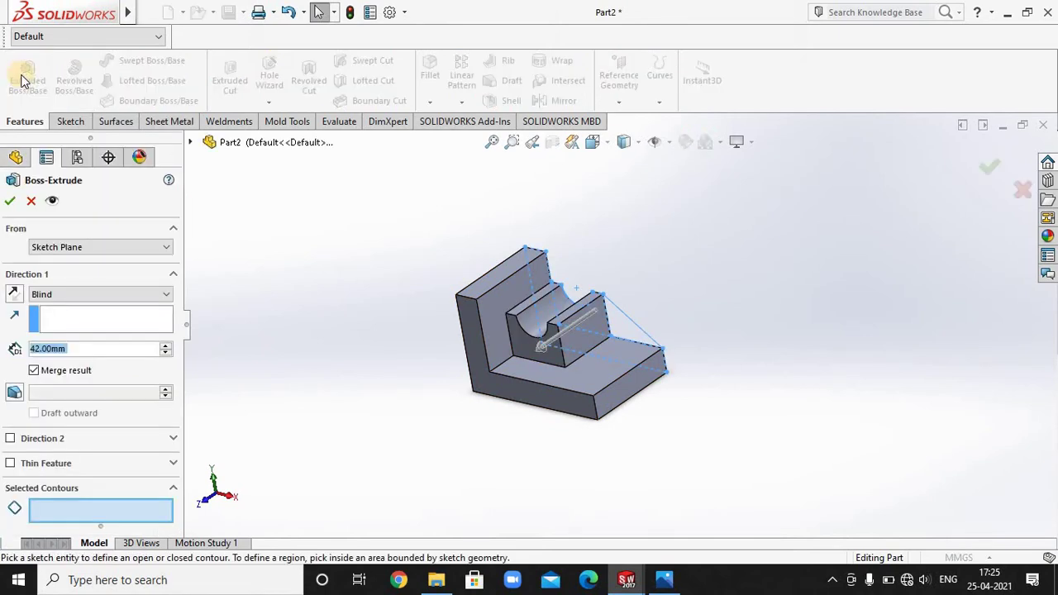
left_click(626, 333)
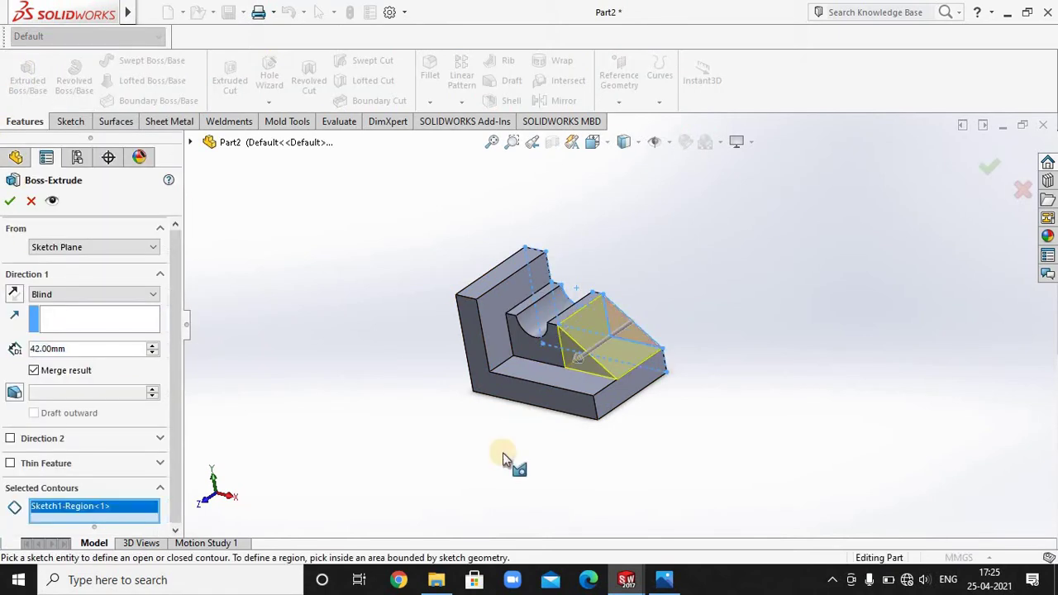
left_click(632, 467)
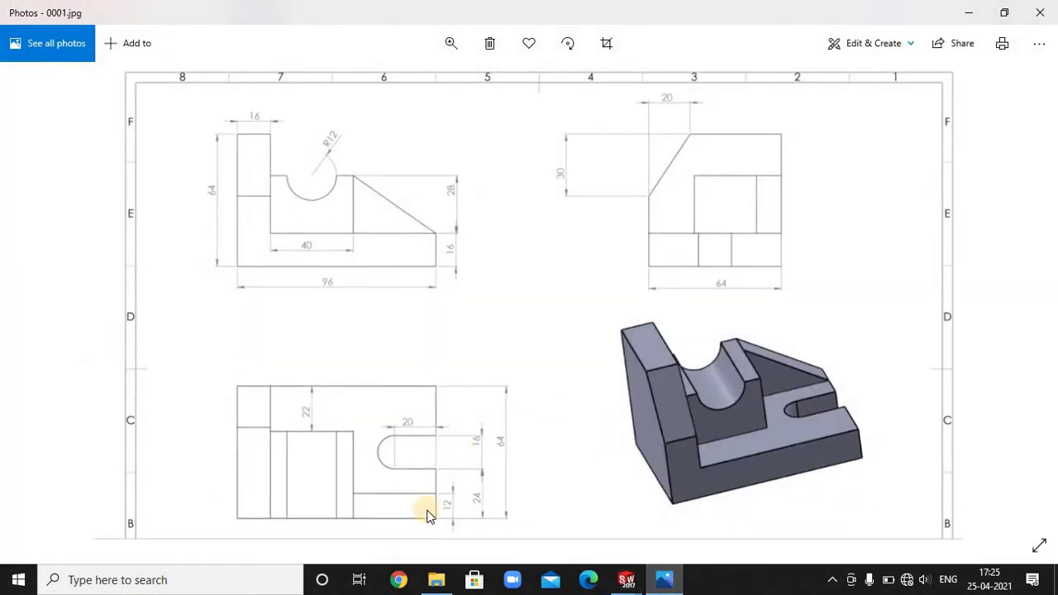
mouse_move(625, 579)
left_click(702, 504)
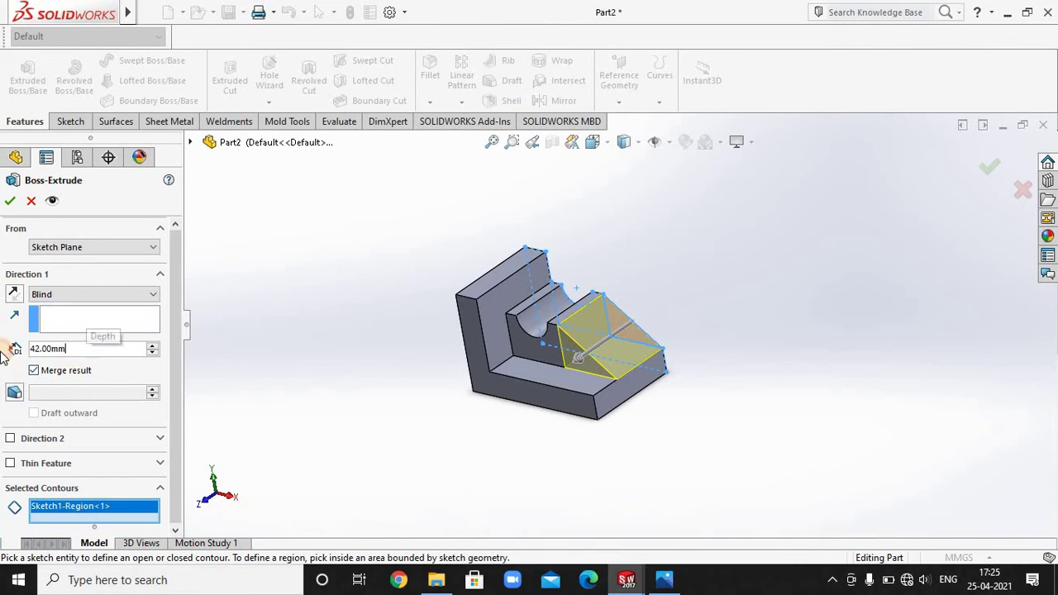
key("ctrl+a")
type("12")
key("Return")
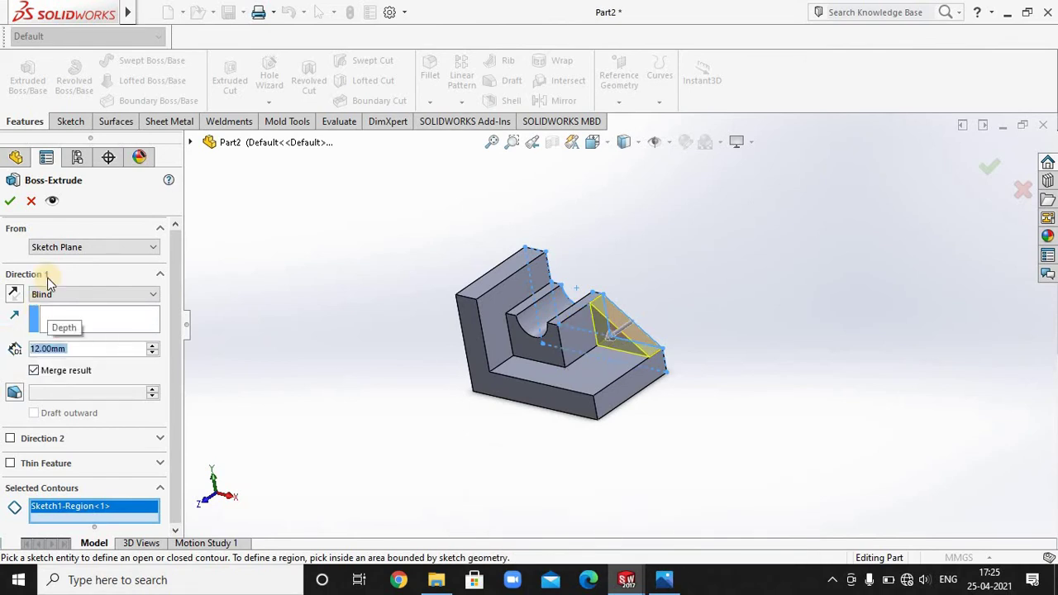
left_click(9, 201)
- Orbit to an isometric view of the ribbed part and bring up the reference drawing
mouse_move(383, 461)
middle_mouse_down()
mouse_move(378, 381)
mouse_move(529, 419)
middle_mouse_up()
mouse_move(664, 400)
middle_mouse_down()
mouse_move(675, 394)
mouse_move(644, 423)
mouse_move(690, 402)
mouse_move(654, 371)
mouse_move(628, 399)
mouse_move(644, 506)
middle_mouse_up()
left_click(663, 580)
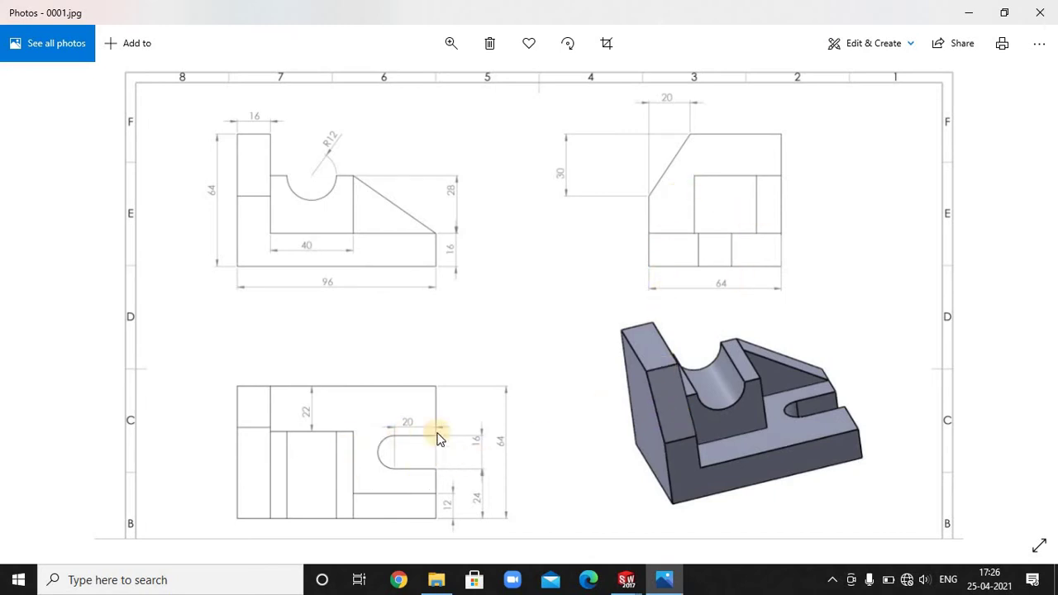
- Start a new sketch on the lower flat face, viewed normal to it
left_click(653, 584)
right_click(543, 314)
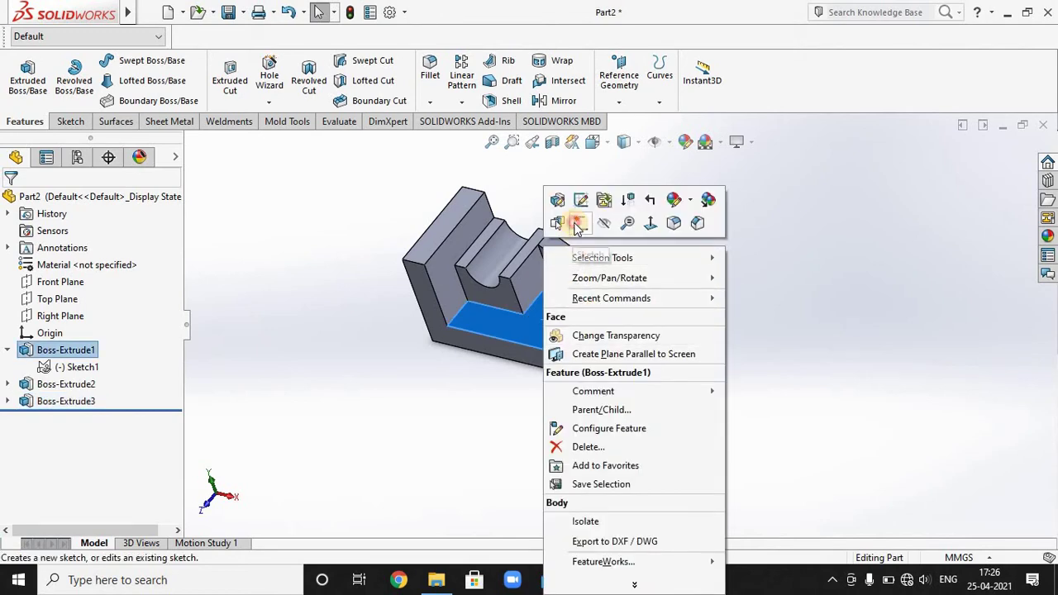
left_click(577, 227)
key("space")
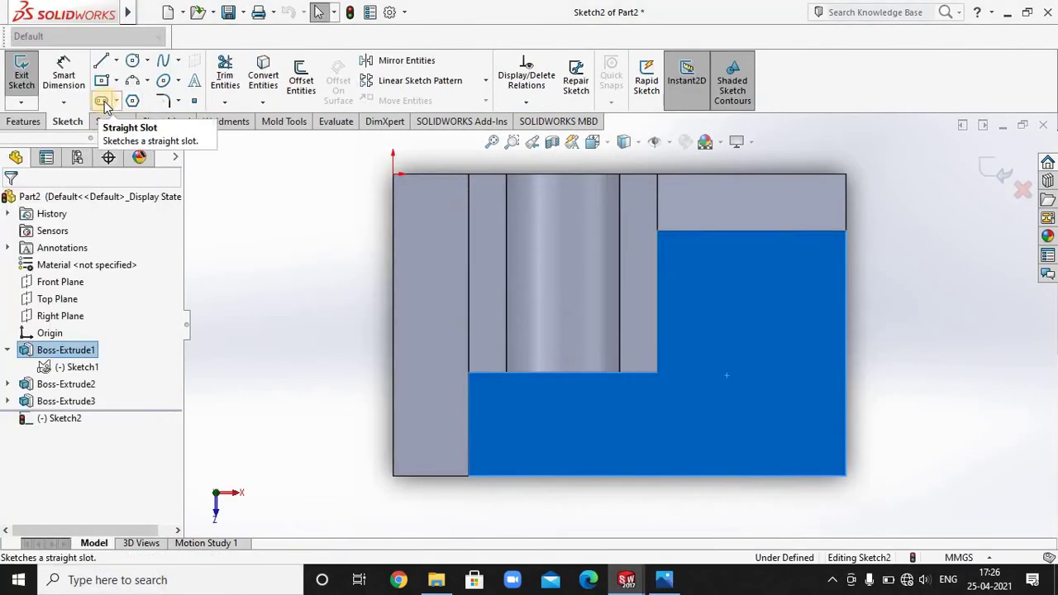
- Draw a straight slot running left from the part's right edge
left_click(101, 100)
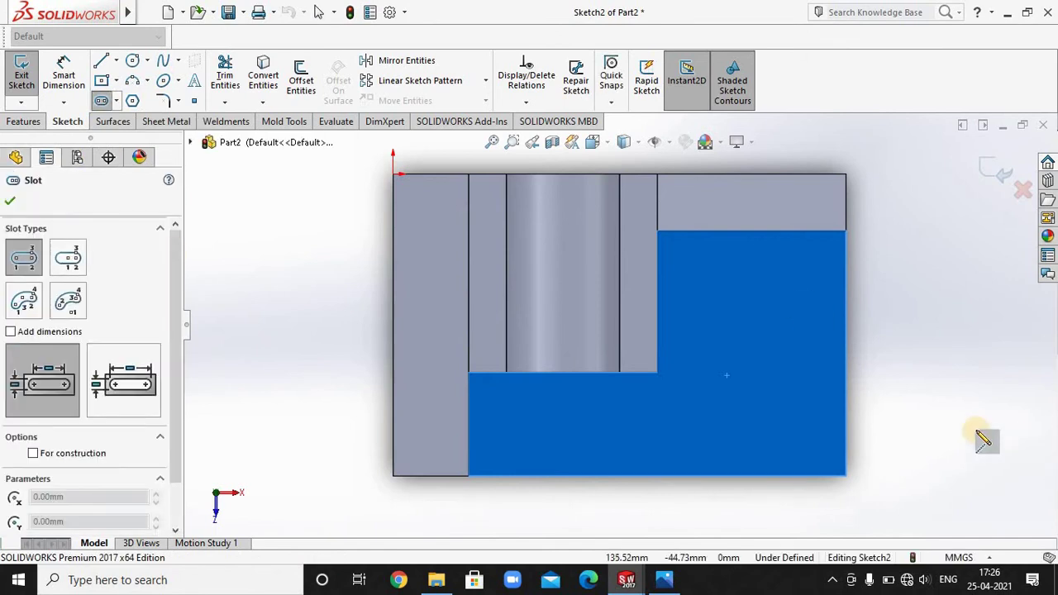
left_click(844, 327)
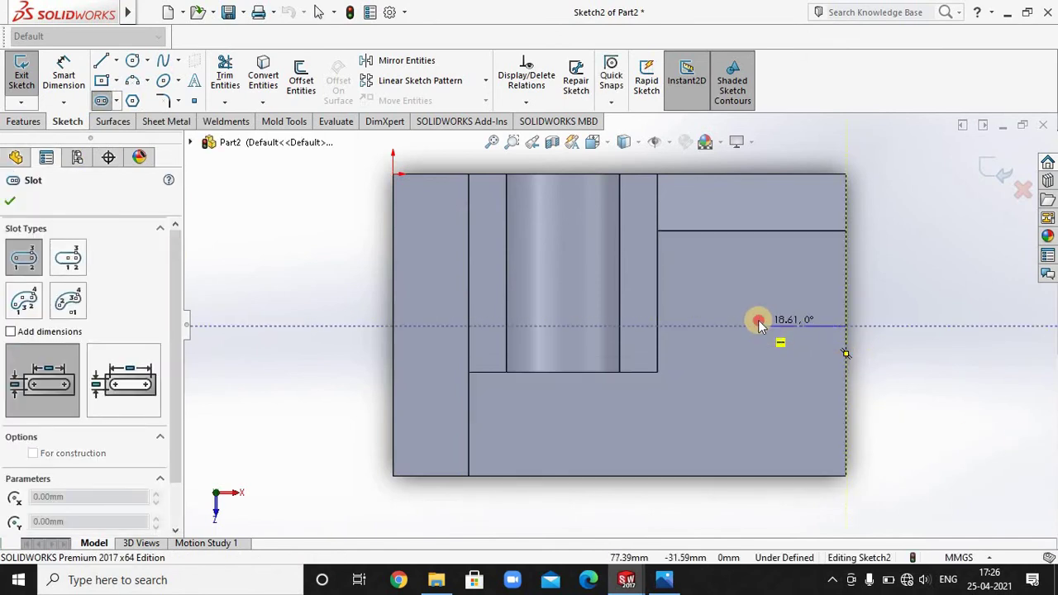
left_click(758, 323)
left_click(762, 293)
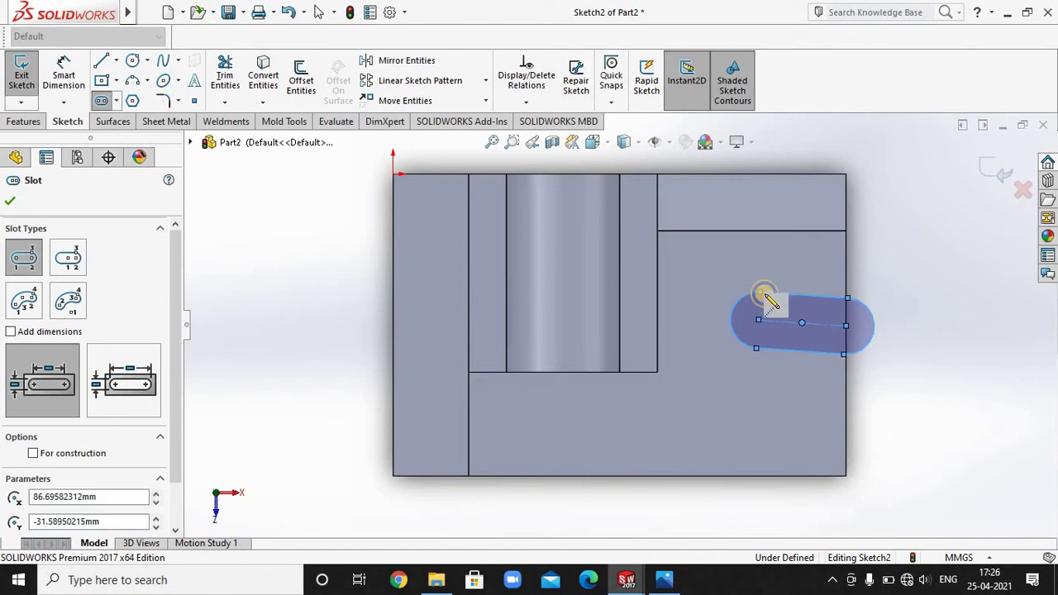
right_click(769, 302)
left_click(789, 303)
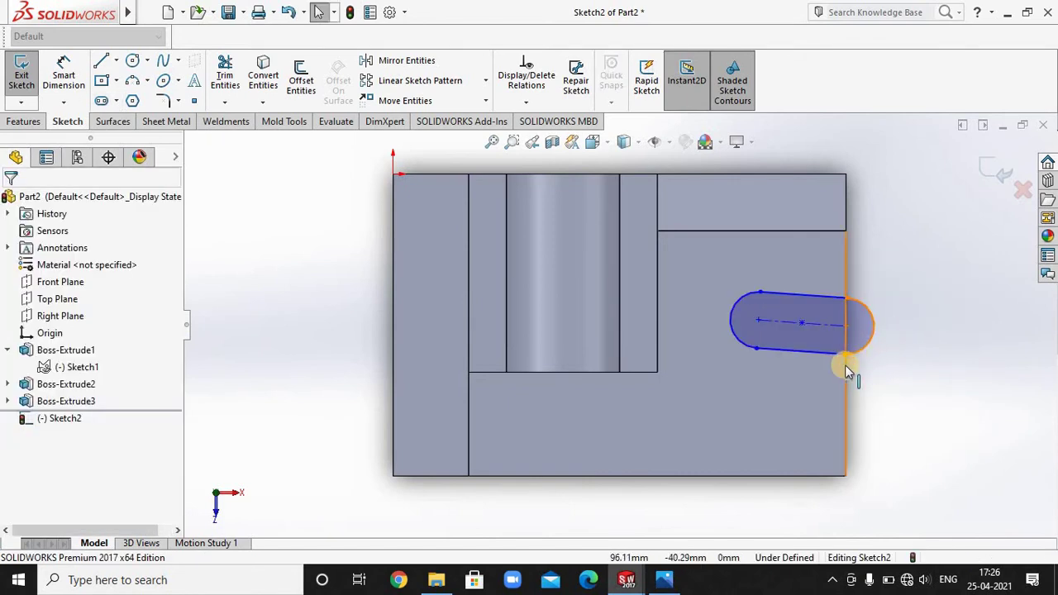
- Make the existing slot horizontal, then delete it
left_click(802, 296)
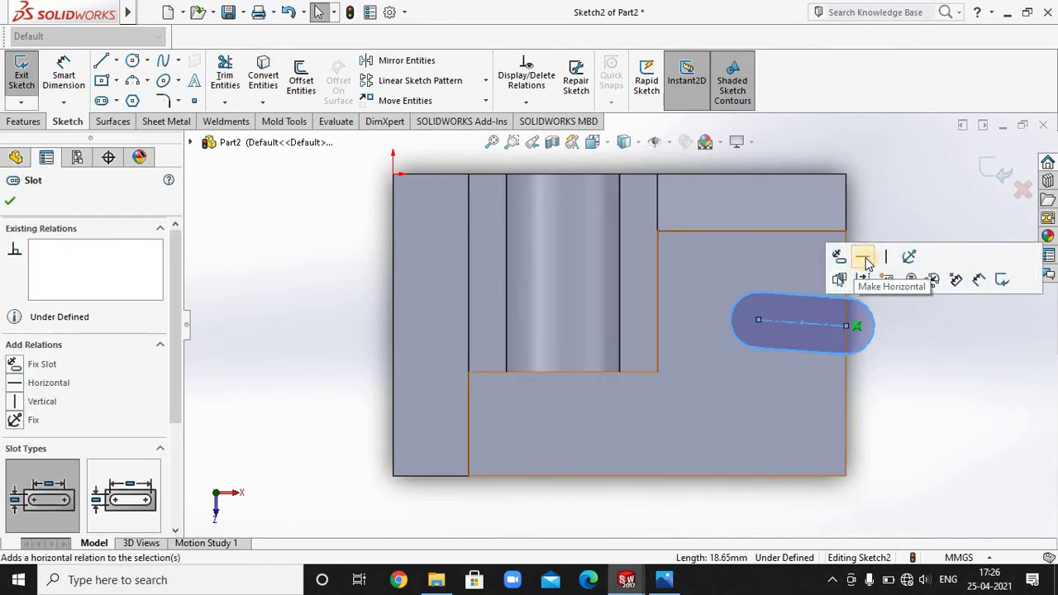
left_click(862, 256)
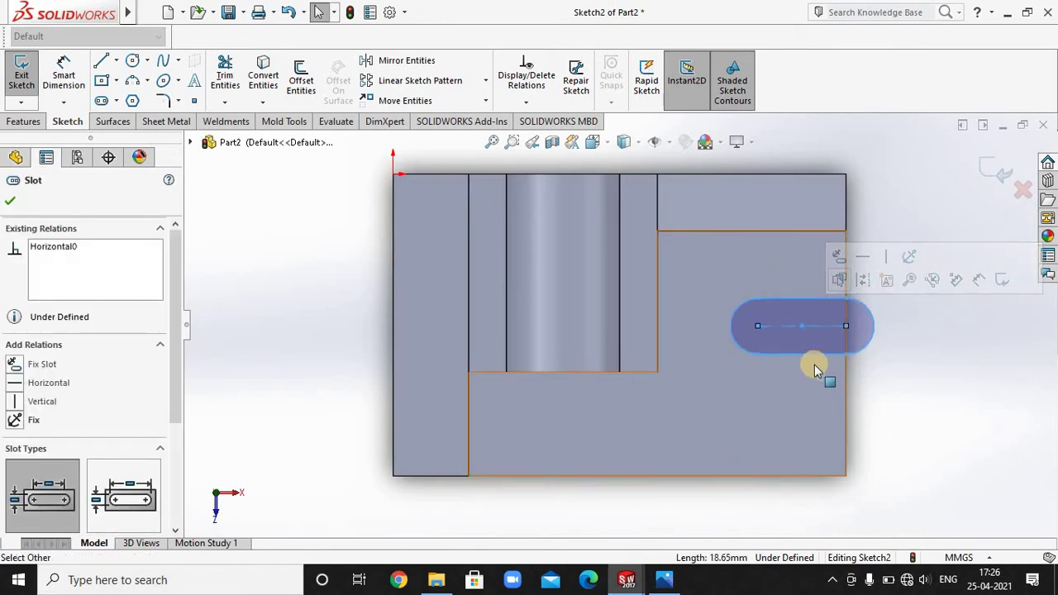
left_click(807, 345)
key("Delete")
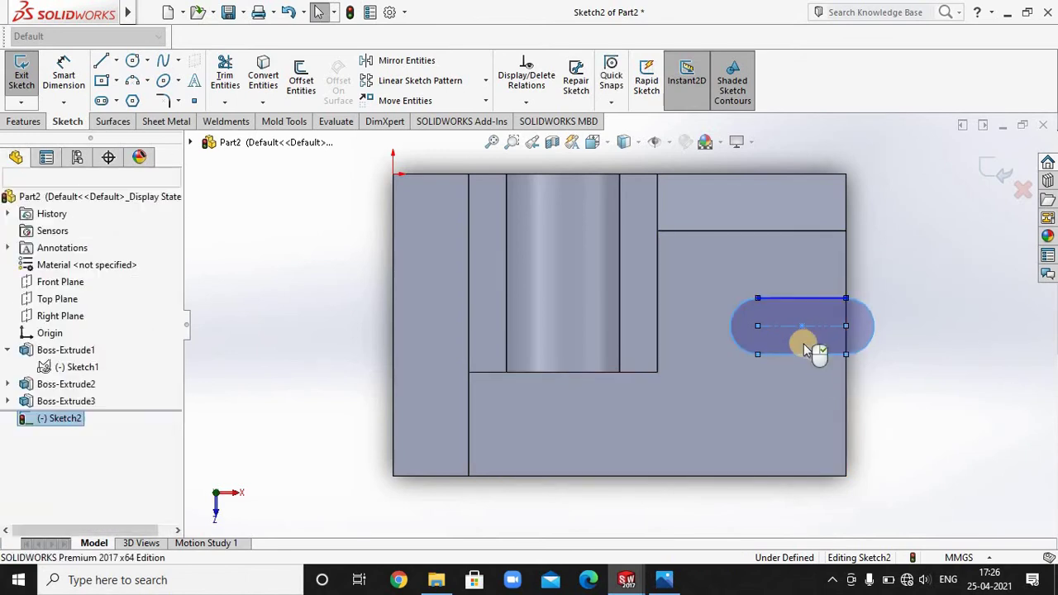
- Sketch a new straight slot leftward from the right edge and begin dimensioning it from the bottom edge
left_click(101, 100)
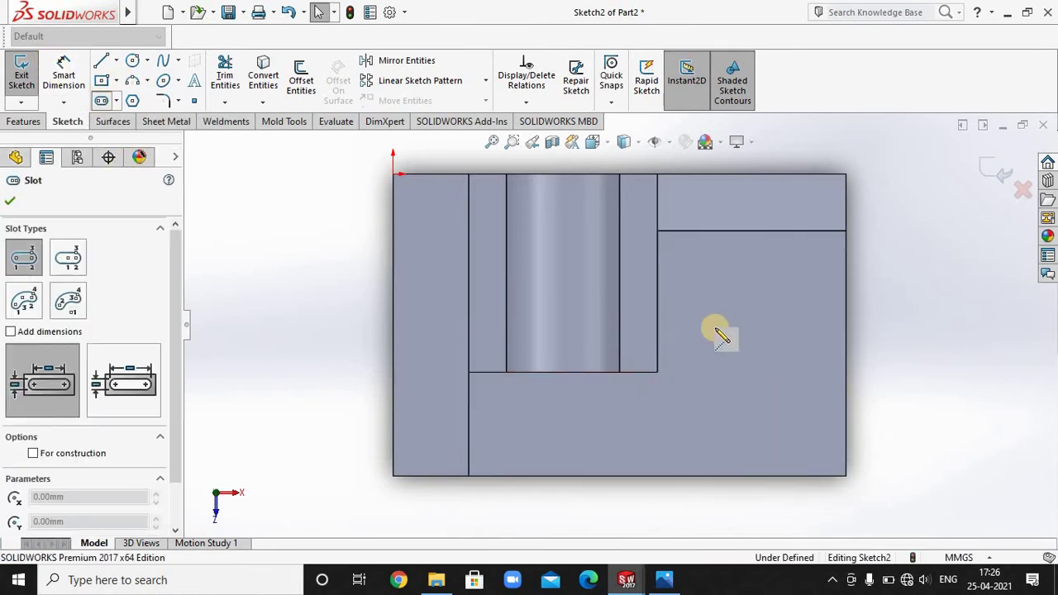
left_click(846, 353)
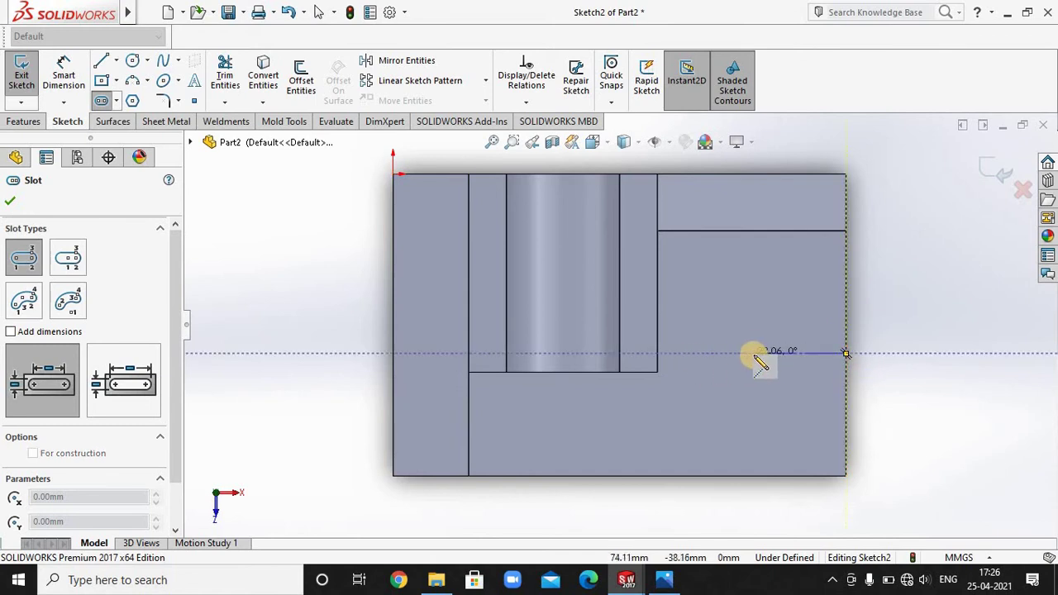
left_click(753, 354)
right_click(774, 329)
left_click(758, 337)
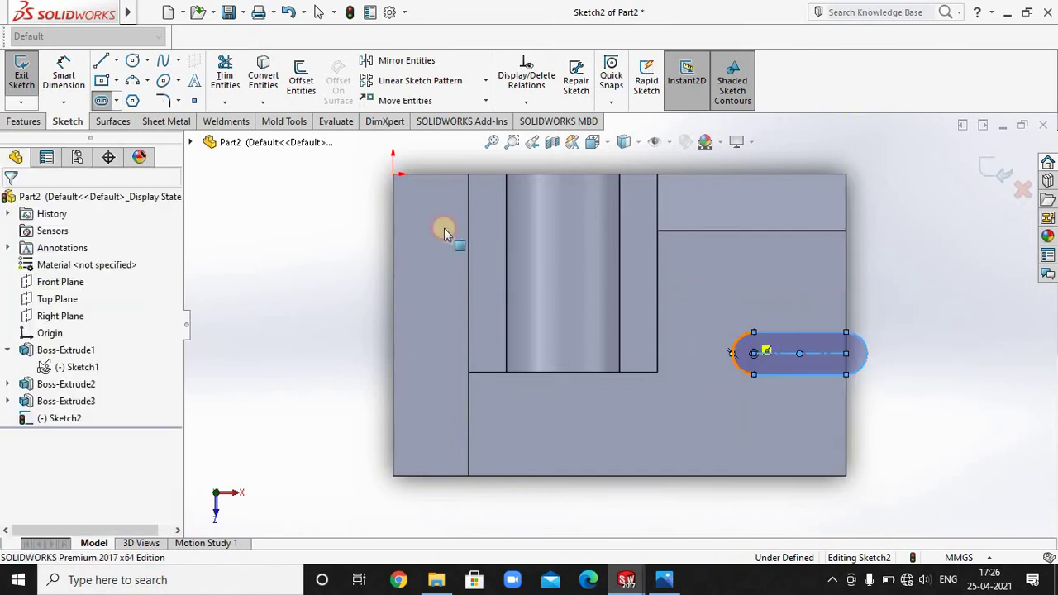
left_click(788, 476)
left_click(798, 374)
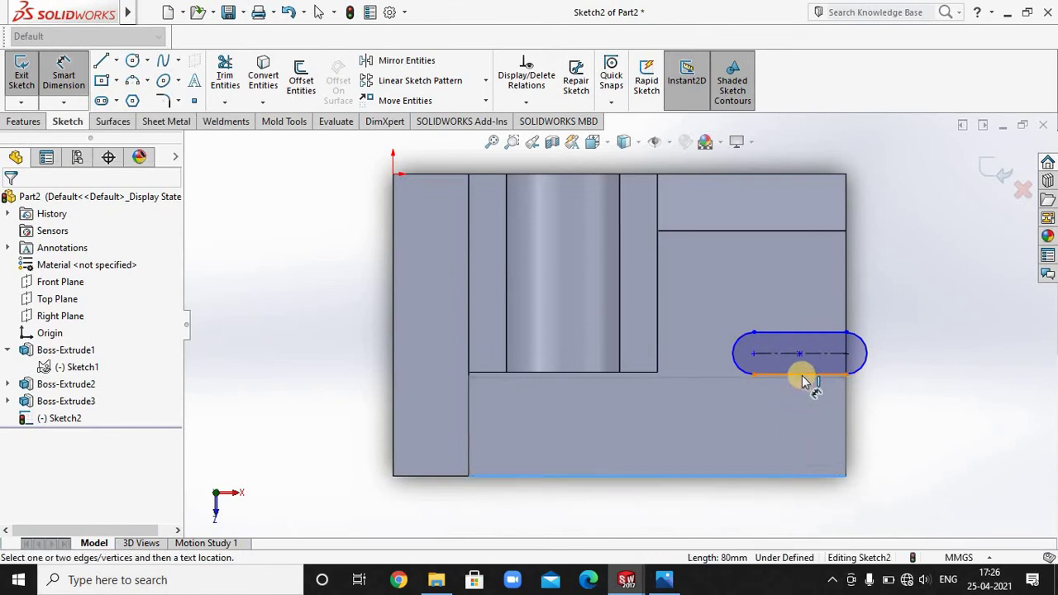
- Place the slot 25 mm above the block's bottom edge
left_click(799, 424)
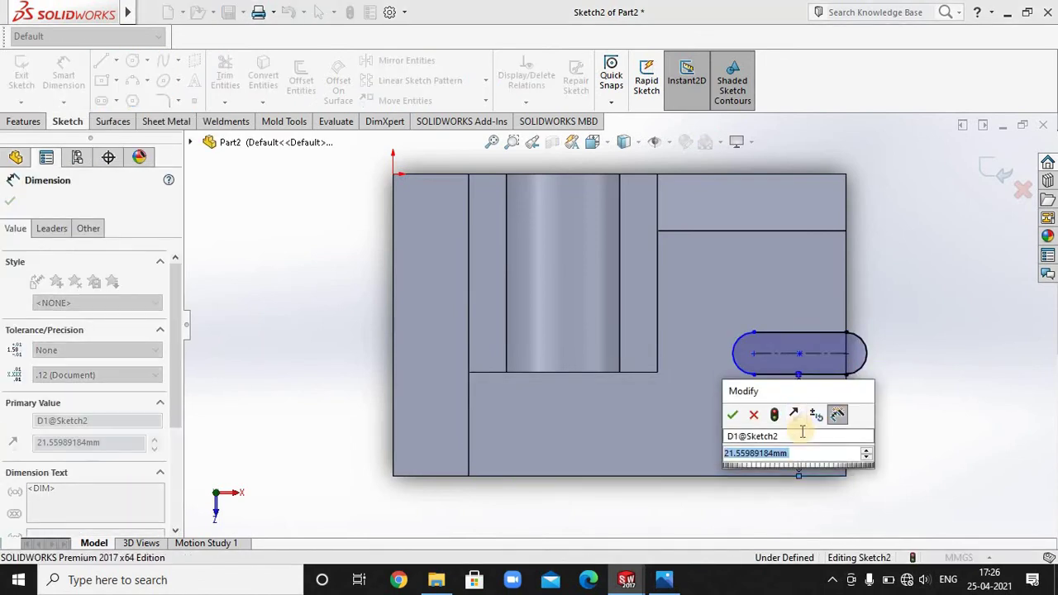
type("25")
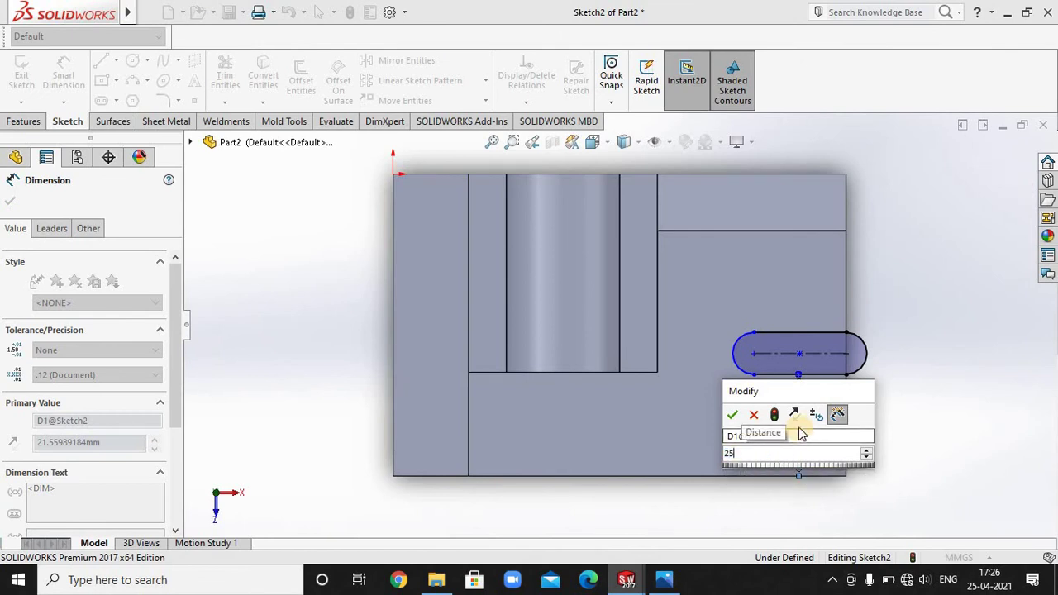
key("Return")
scroll(844, 373, "down", 2)
scroll(843, 373, "down", 1)
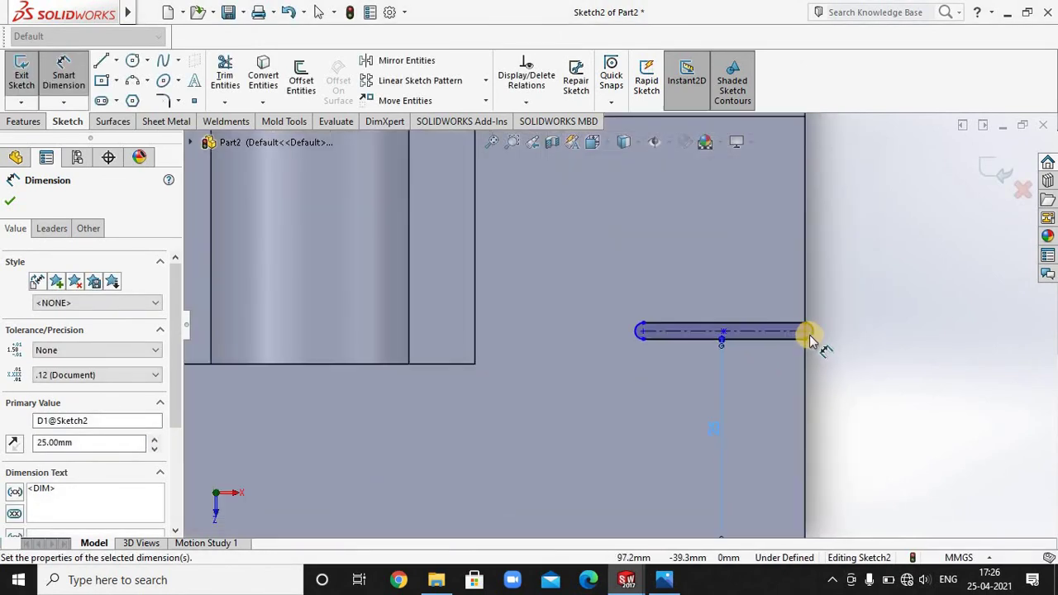
scroll(785, 347, "down", 1)
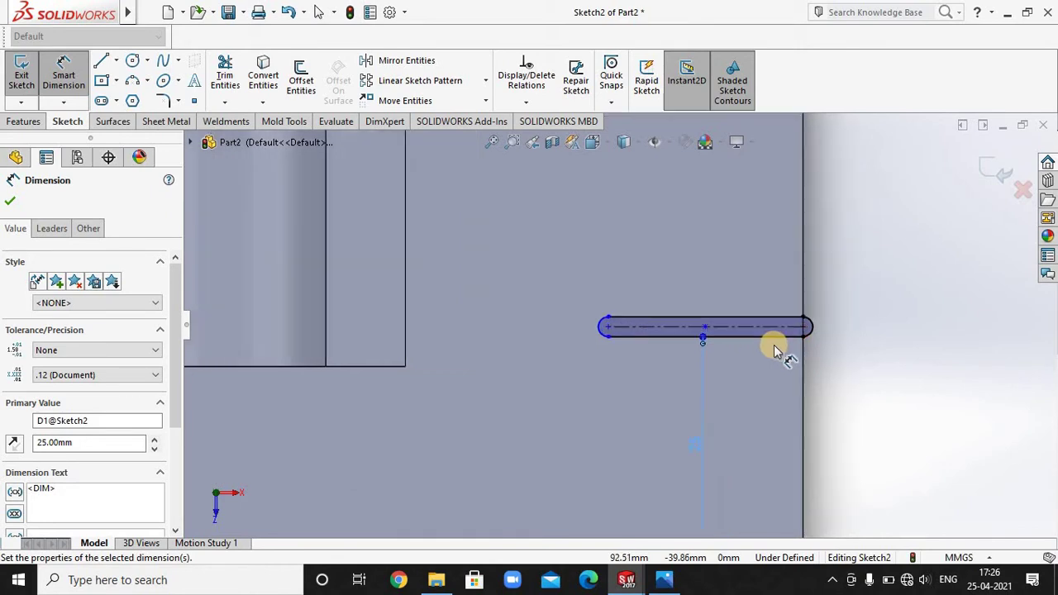
scroll(774, 344, "down", 3)
- Try a slot width dimension and discard it as over-defining
left_click(757, 289)
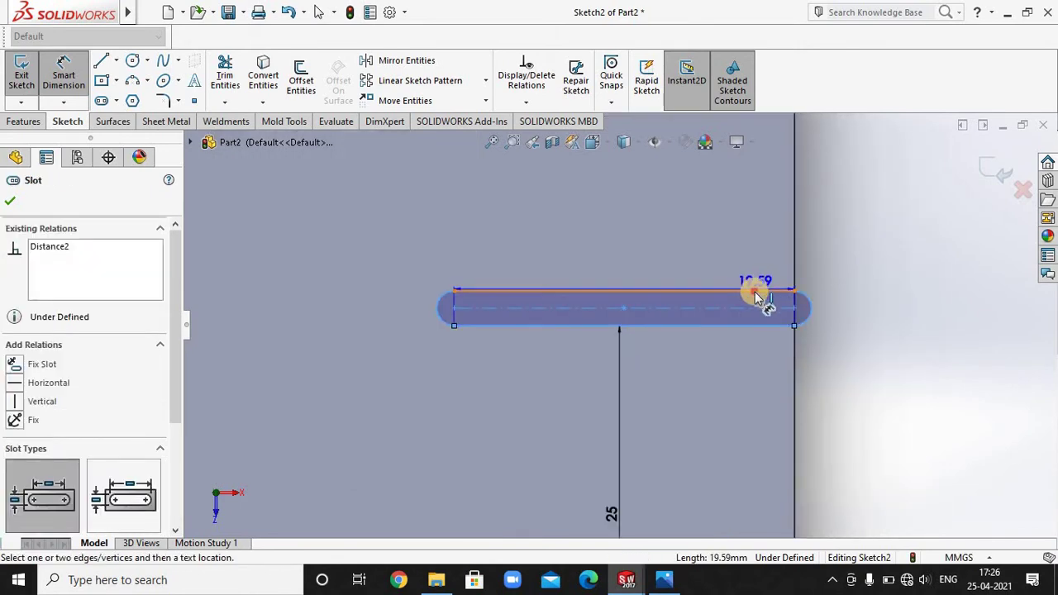
left_click(809, 308)
left_click(851, 306)
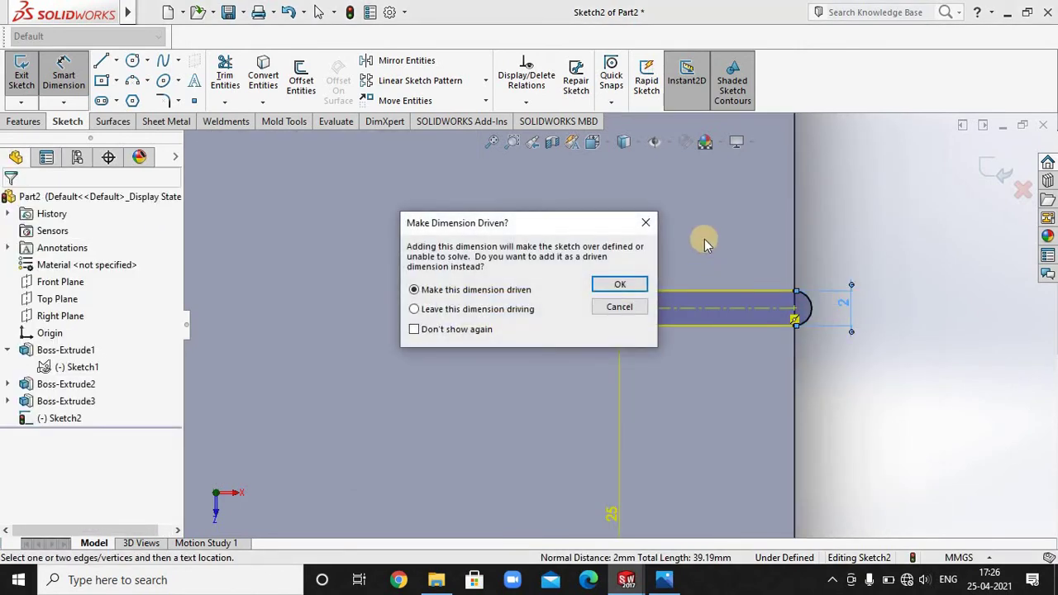
left_click(641, 225)
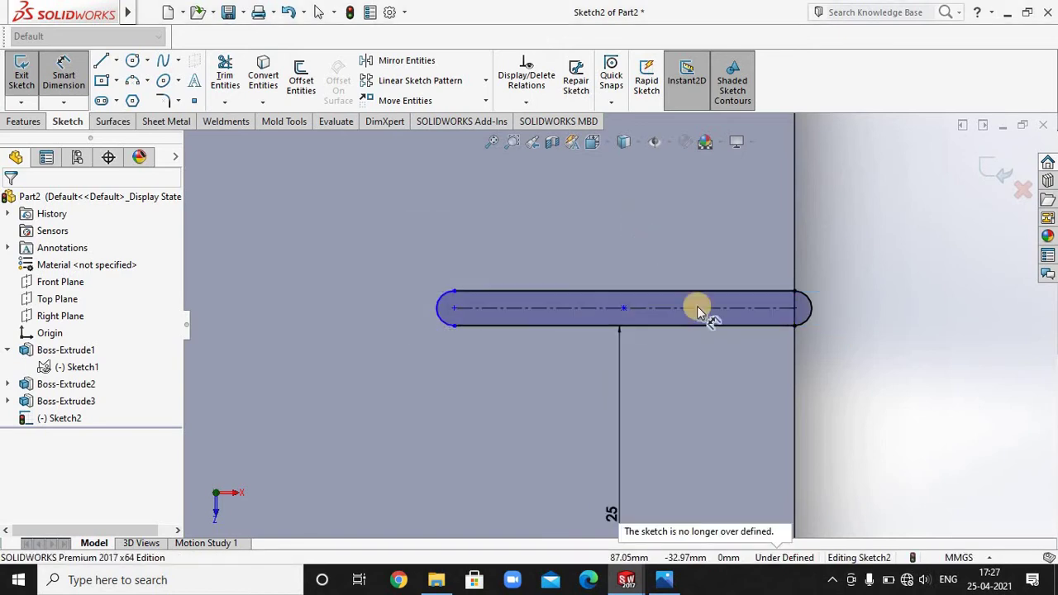
scroll(700, 309, "up", 3)
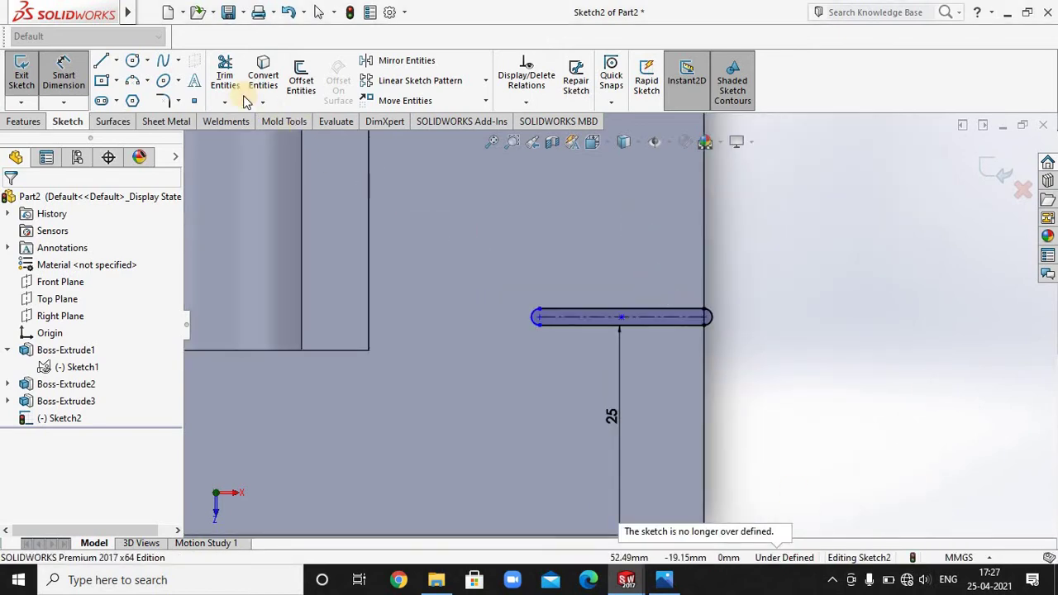
- Trim away the misplaced slot and delete the leftover sketch point
left_click(225, 79)
mouse_move(538, 368)
left_mouse_down()
mouse_move(542, 289)
mouse_move(529, 326)
mouse_move(753, 326)
left_mouse_up()
left_click(548, 288)
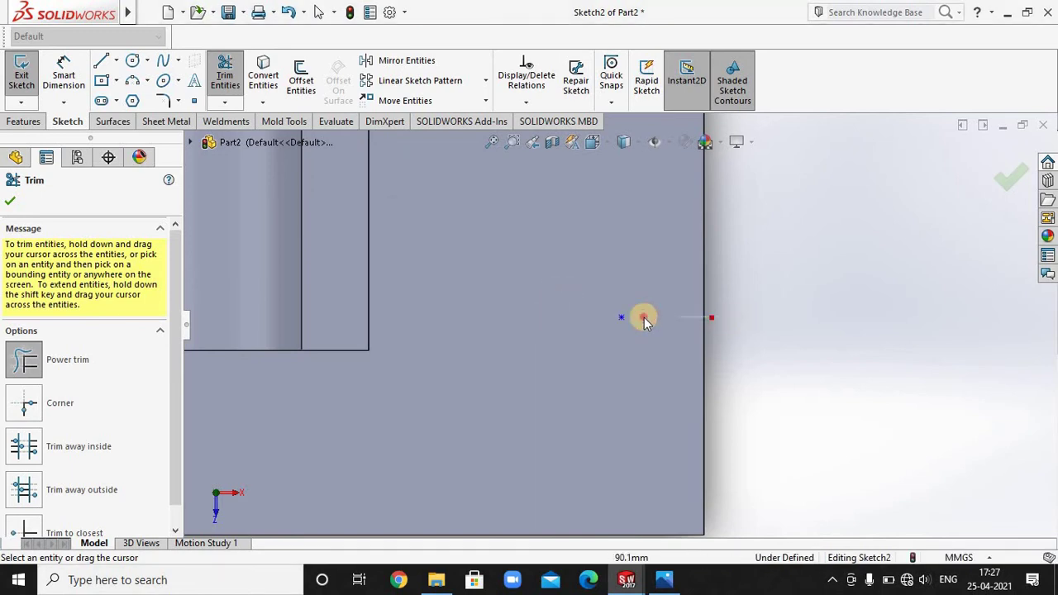
scroll(640, 322, "up", 3)
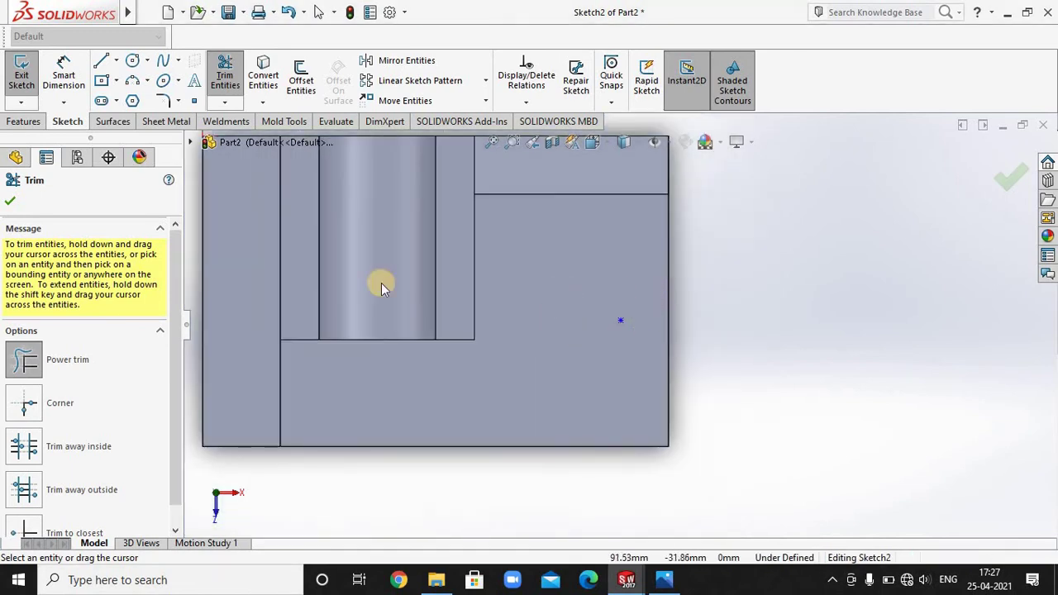
left_click(10, 202)
mouse_move(627, 304)
left_mouse_down()
mouse_move(576, 343)
mouse_move(565, 334)
left_mouse_up()
key("Delete")
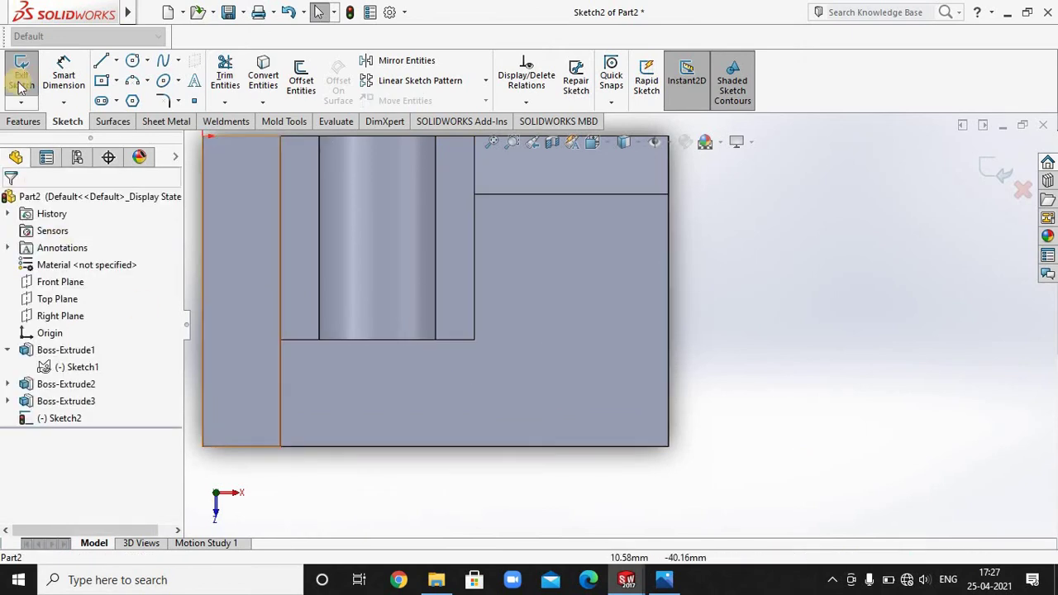
- Sketch a new straight slot leftward from the block's right edge
left_click(100, 100)
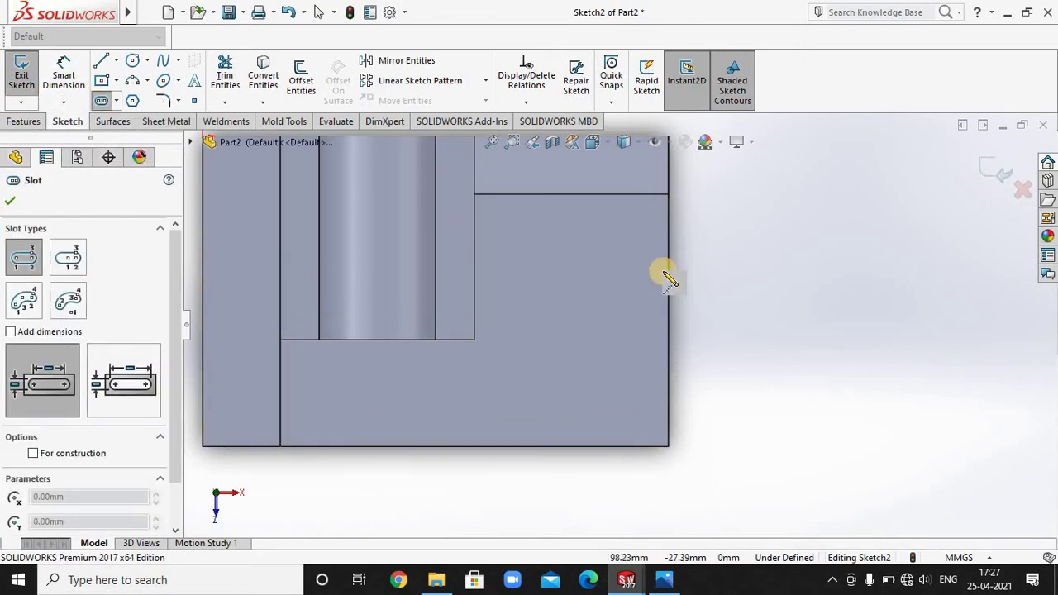
left_click(668, 273)
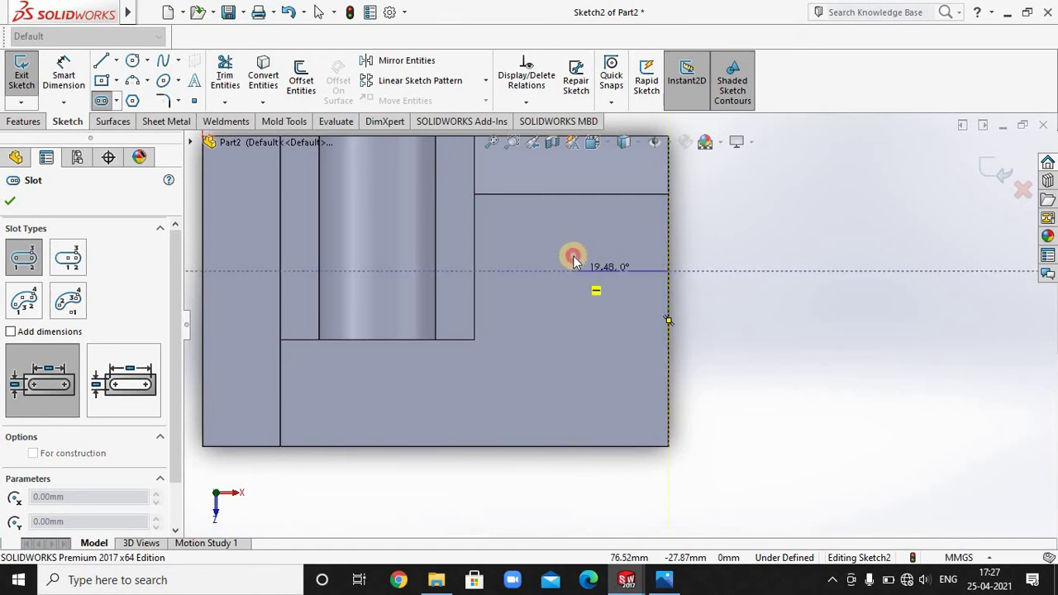
left_click(571, 260)
right_click(573, 246)
left_click(614, 255)
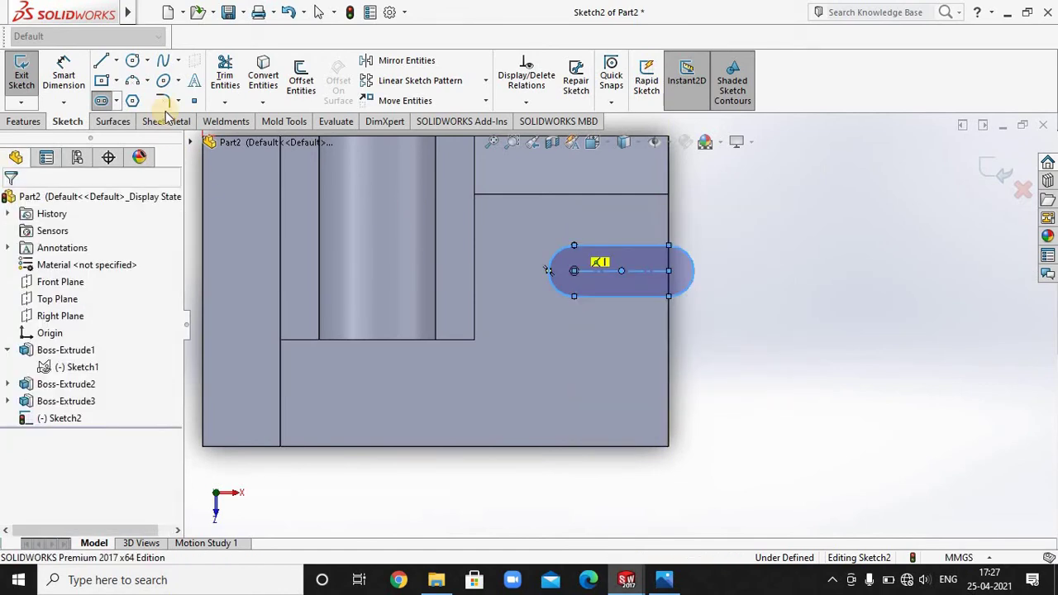
- Dimension the slot from the bottom edge and bring up the reference drawing
left_click(64, 75)
left_click(622, 447)
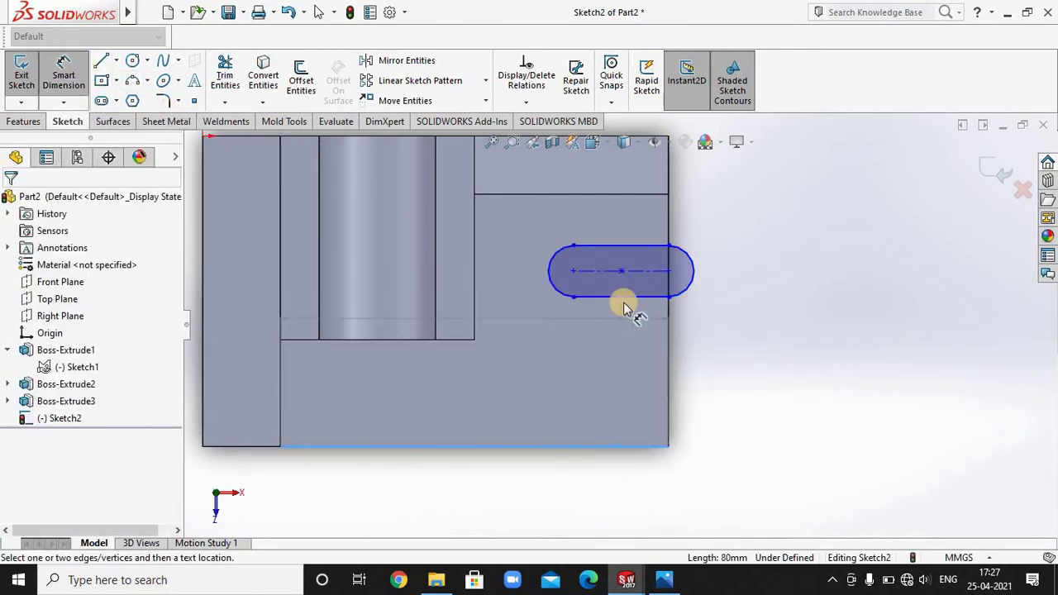
left_click(620, 297)
left_click(617, 354)
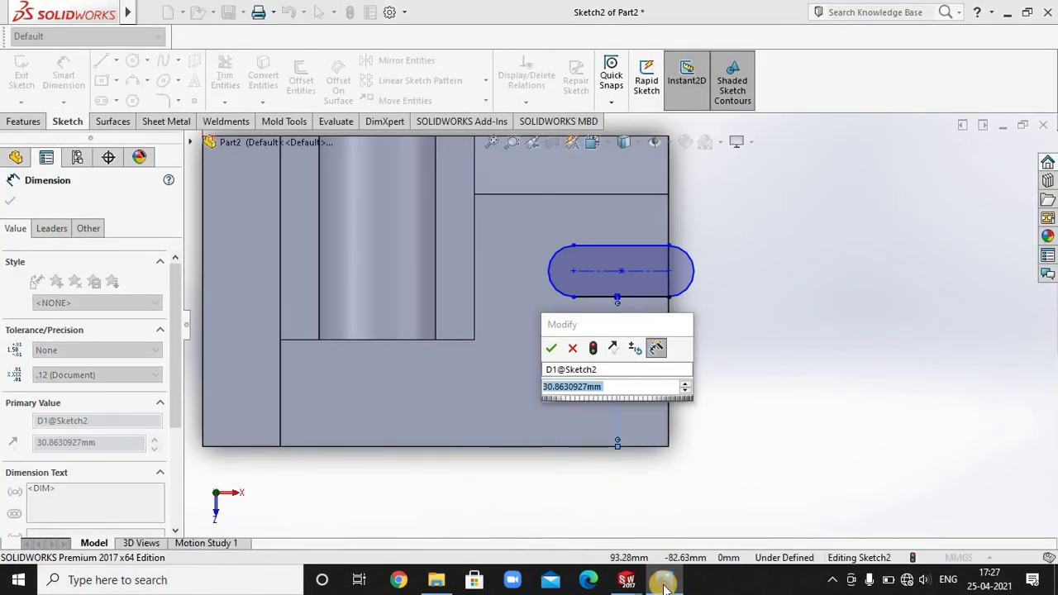
left_click(666, 581)
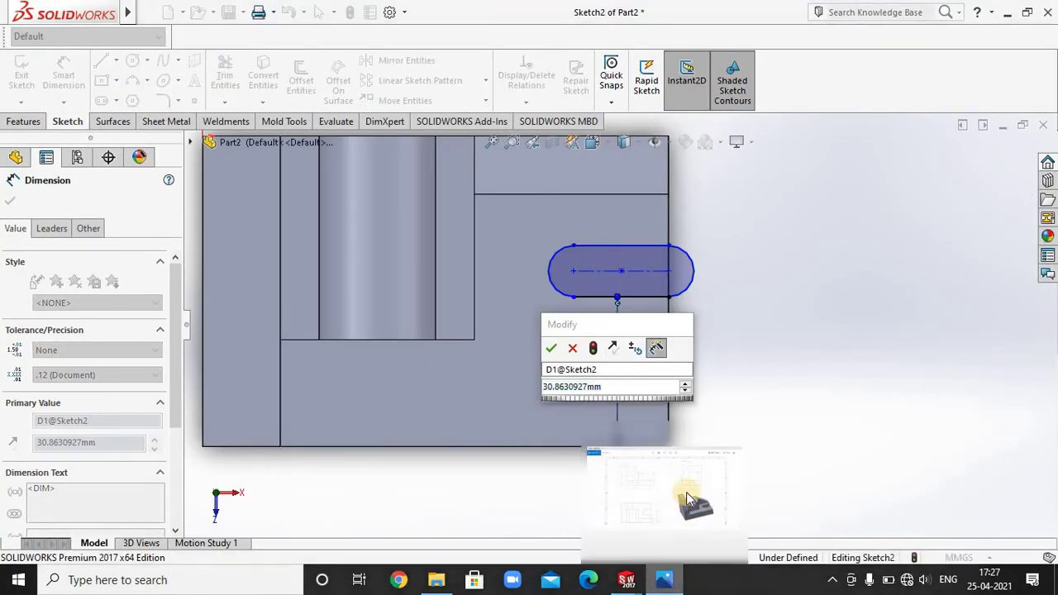
left_click(667, 581)
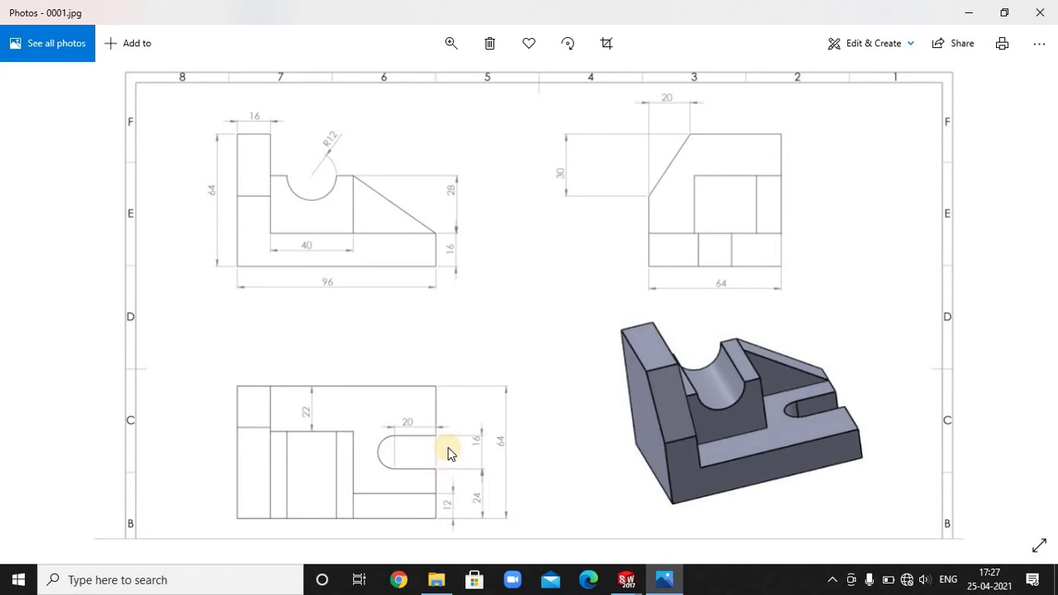
- Set the slot's offset from the bottom edge to 24 mm and its length to 20 mm
left_click(664, 579)
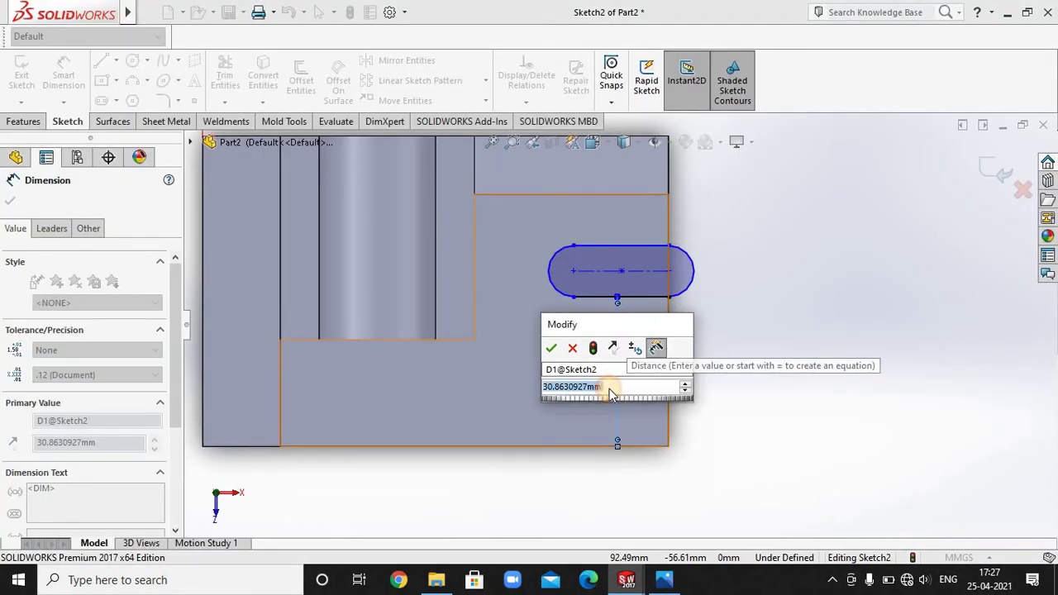
type("24")
key("Return")
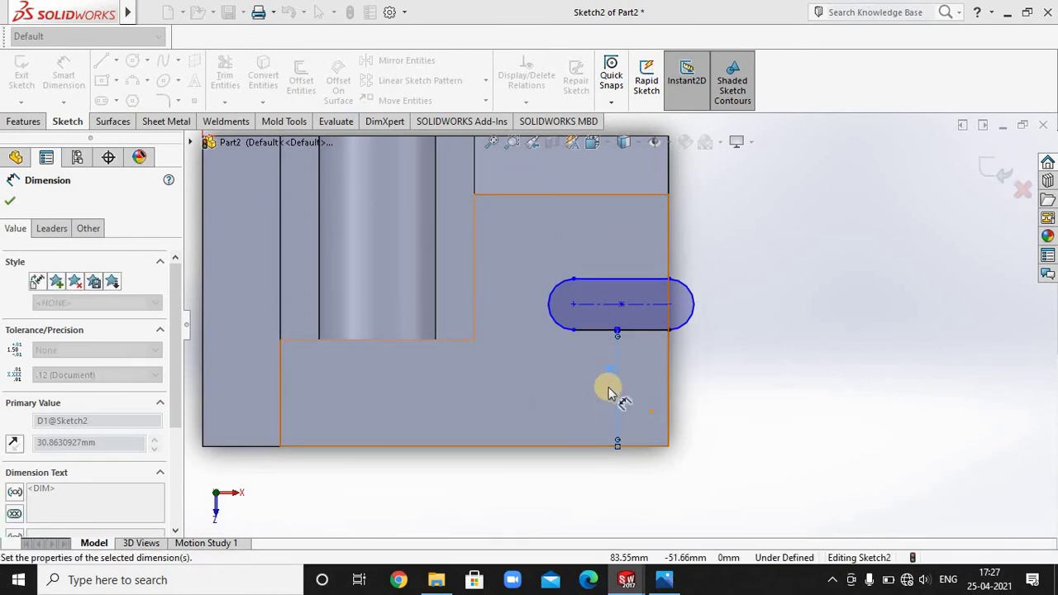
left_click(608, 281)
left_click(608, 249)
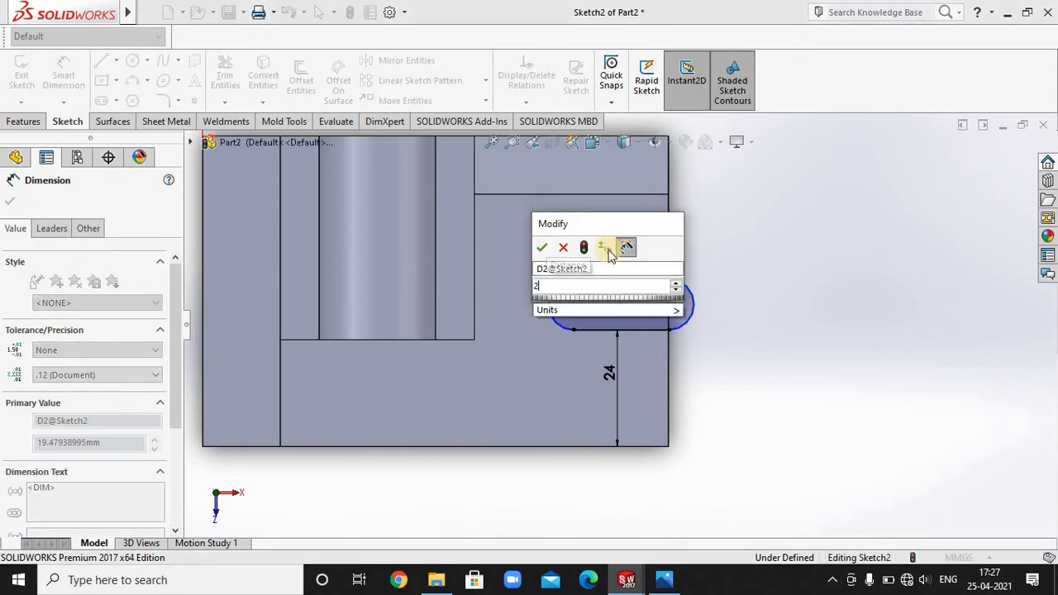
type("20")
key("Return")
- Dimension the slot width as 16 mm and exit Sketch2
left_click(632, 281)
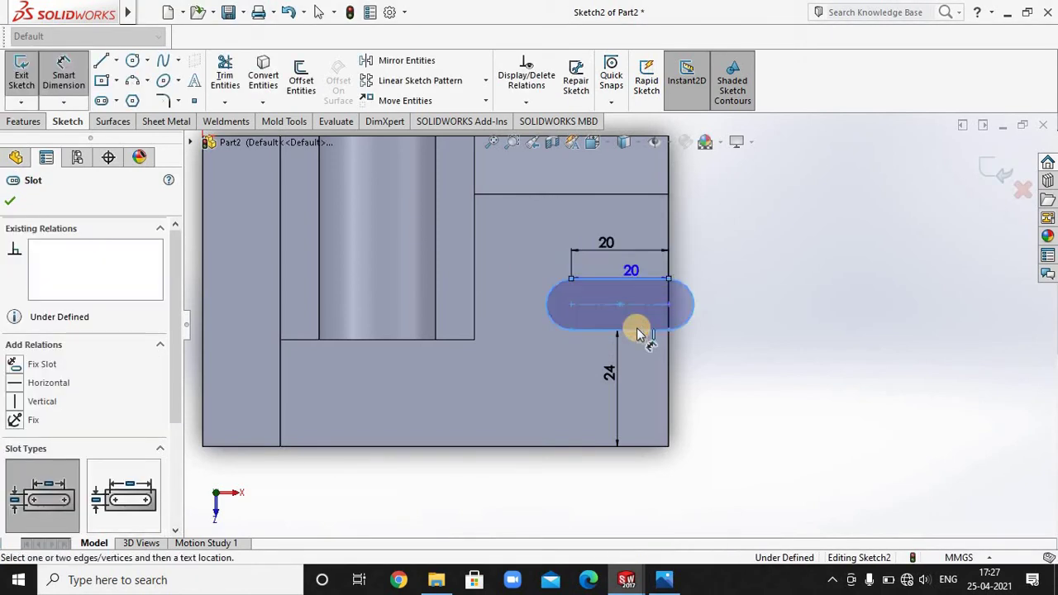
left_click(637, 329)
left_click(724, 308)
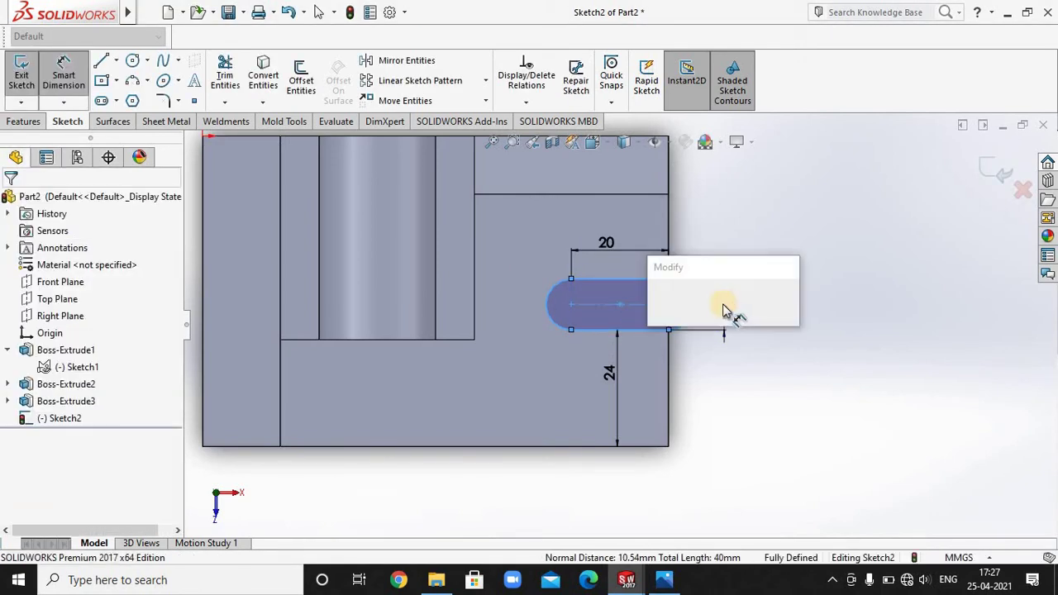
type("10")
key("Return")
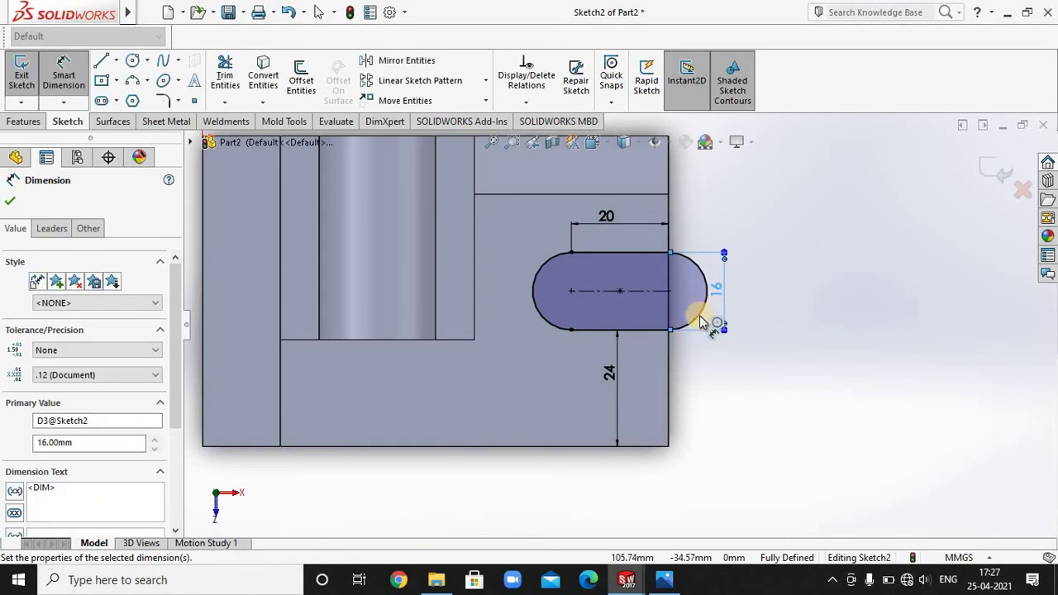
key("Escape")
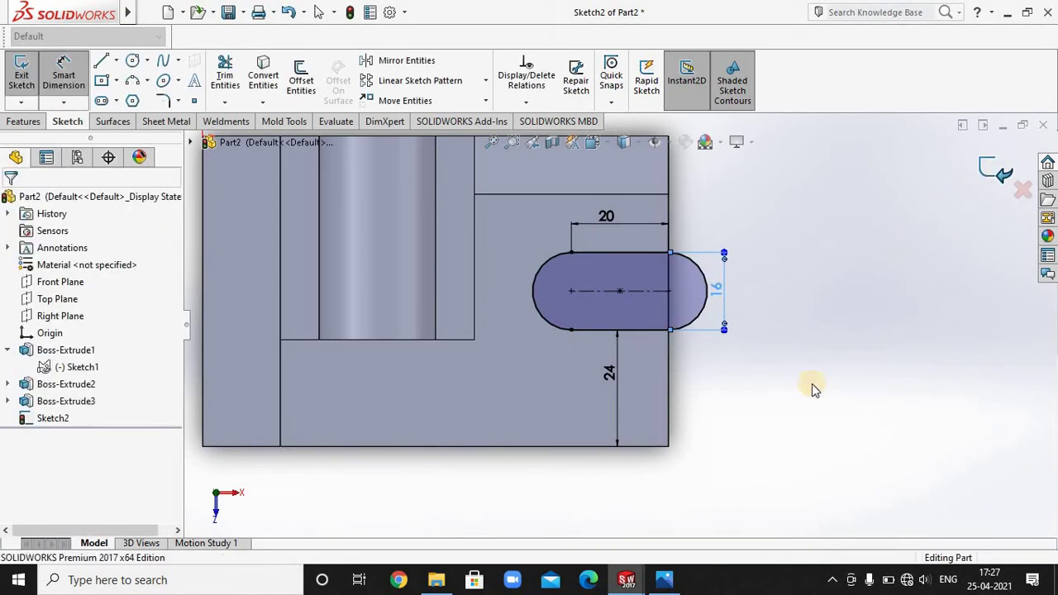
key("ctrl+b")
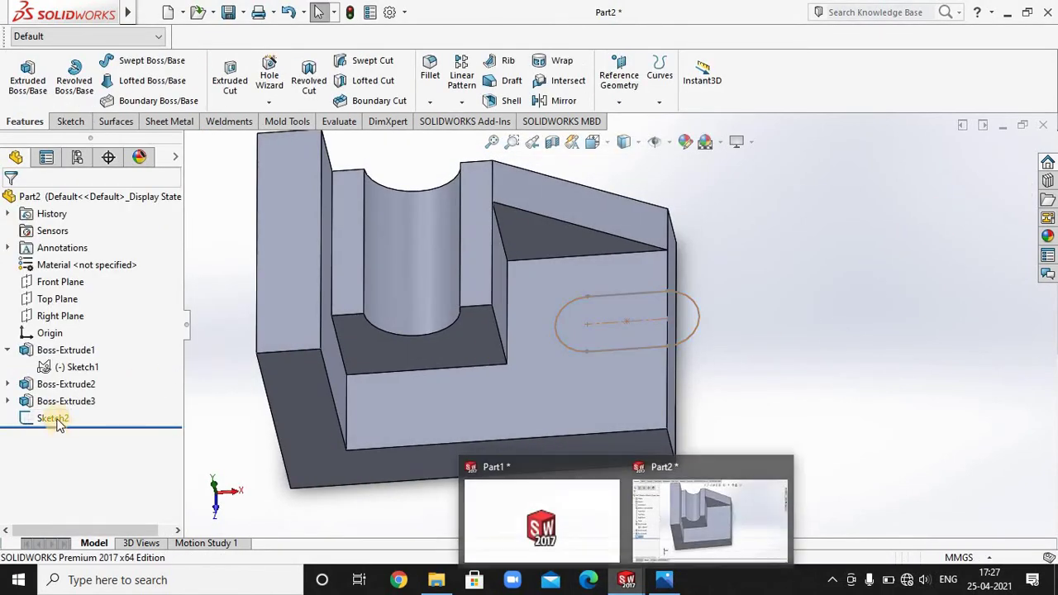
- Cut Sketch2's slot Through All as Cut-Extrude1, then bring up the reference drawing
left_click(53, 417)
left_click(226, 82)
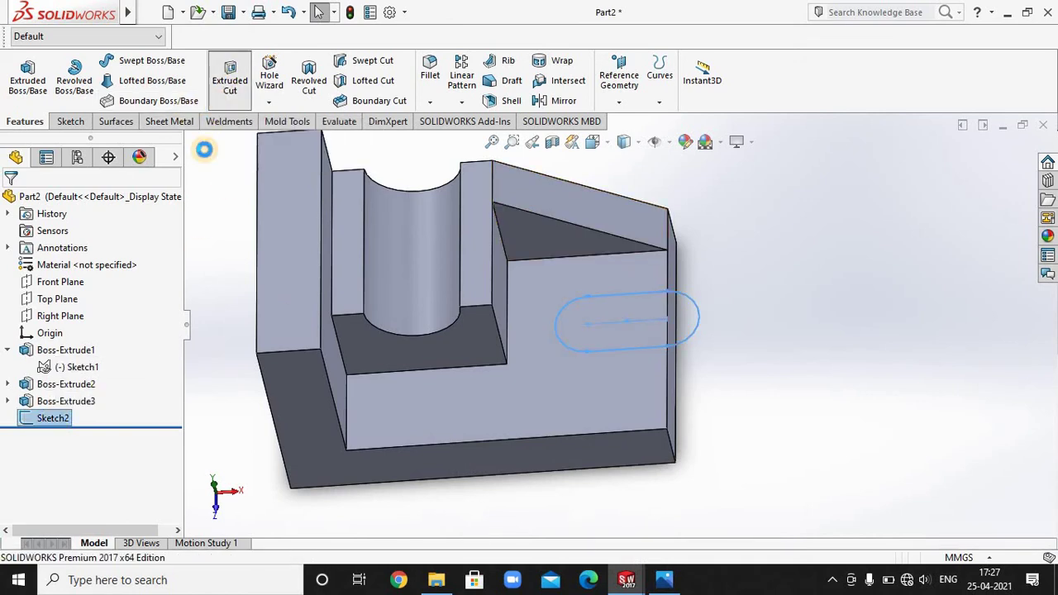
middle_click_drag(807, 356, 829, 385)
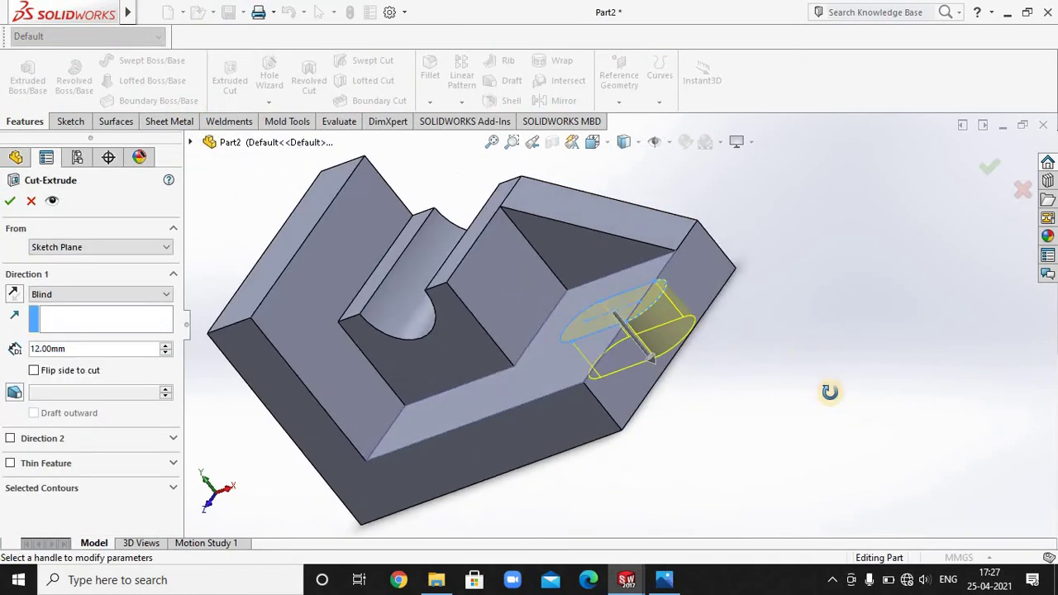
left_click(66, 294)
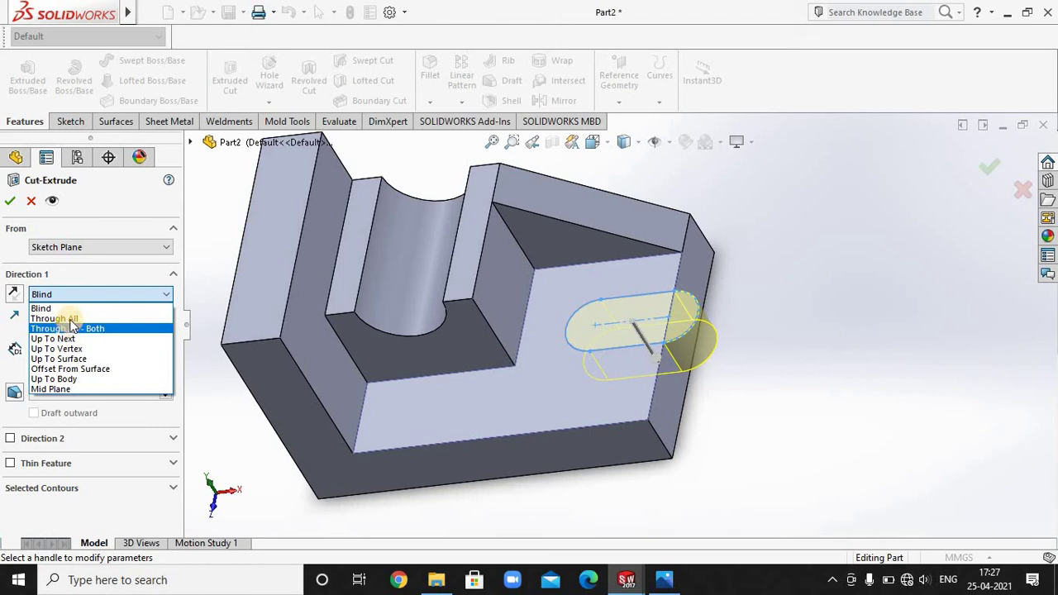
left_click(55, 318)
left_click(10, 200)
mouse_move(739, 465)
middle_mouse_down()
mouse_move(769, 438)
mouse_move(744, 430)
mouse_move(763, 468)
mouse_move(761, 423)
mouse_move(725, 390)
mouse_move(692, 395)
mouse_move(687, 408)
middle_mouse_up()
scroll(690, 406, "up", 2)
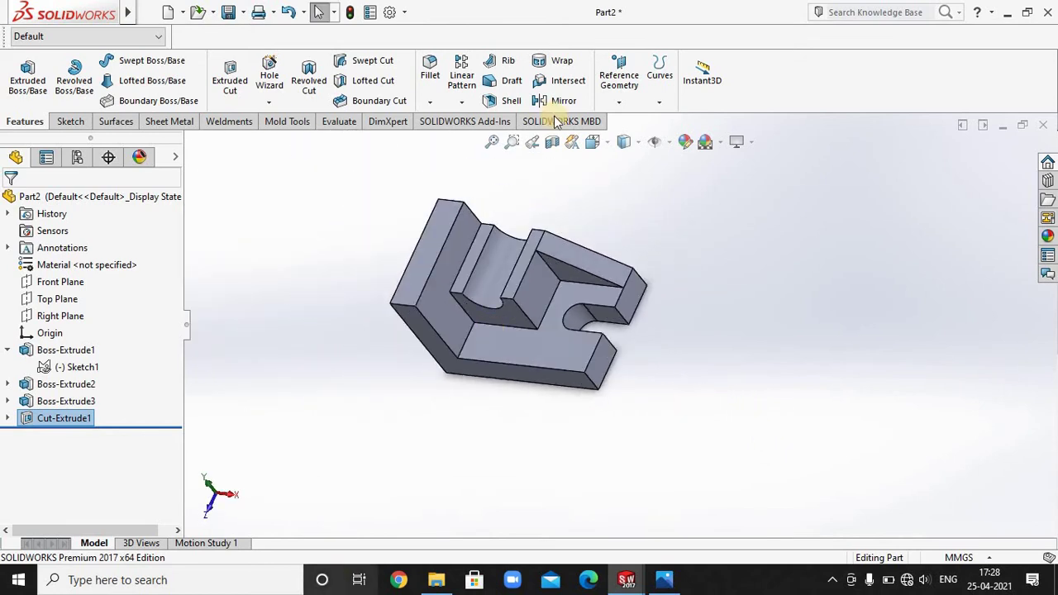
mouse_move(664, 579)
left_click(683, 519)
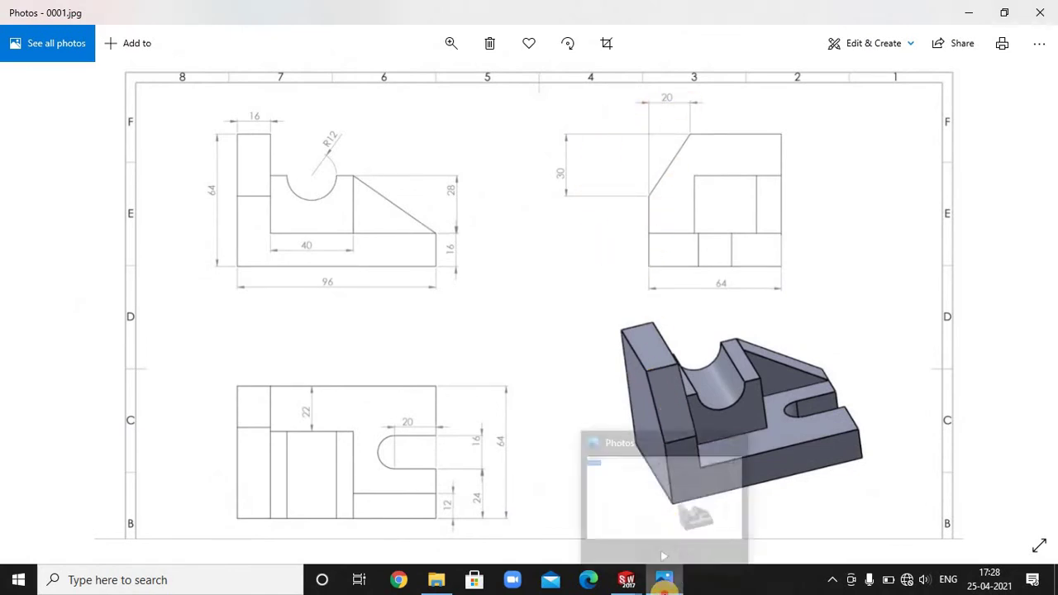
- Start a distance-distance chamfer on the tall corner edge
left_click(663, 579)
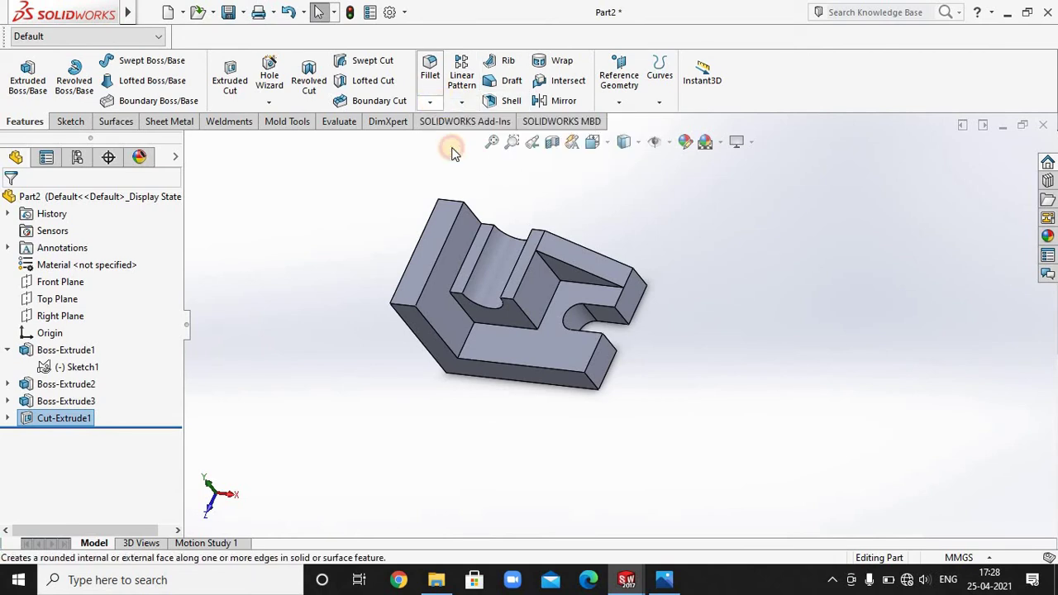
left_click(430, 100)
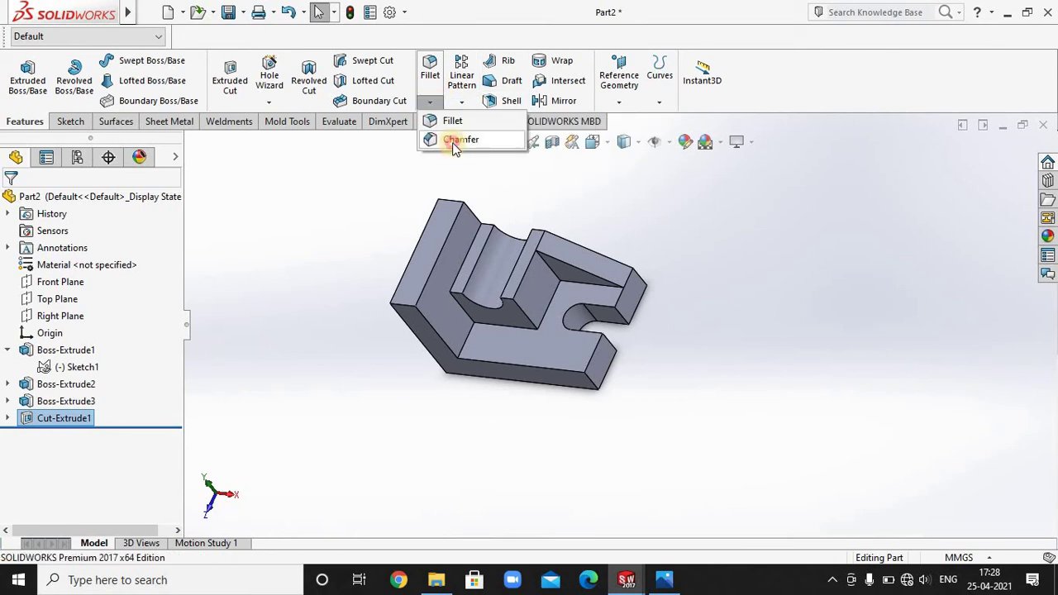
left_click(402, 309)
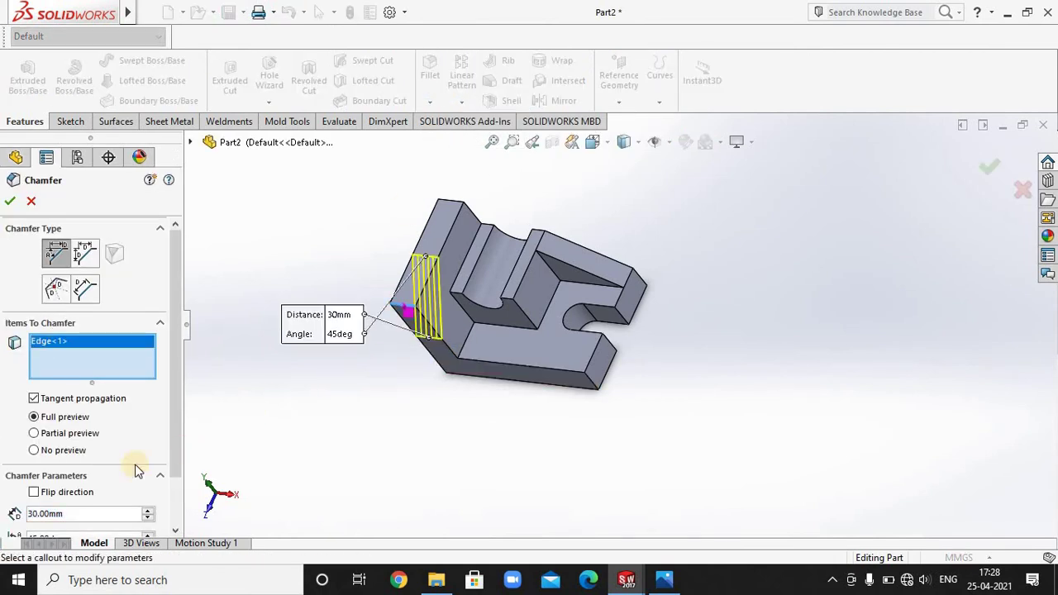
left_click(87, 252)
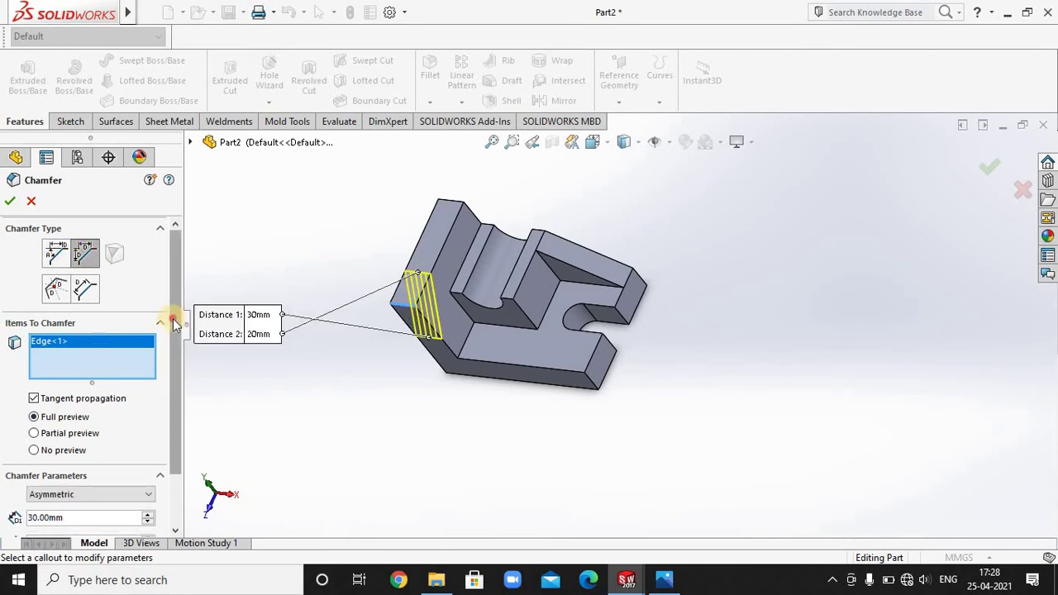
left_click_drag(173, 318, 165, 394)
- Set the chamfer to asymmetric with Distance 1 at 20 mm and preview it
left_click(97, 433)
left_click(75, 441)
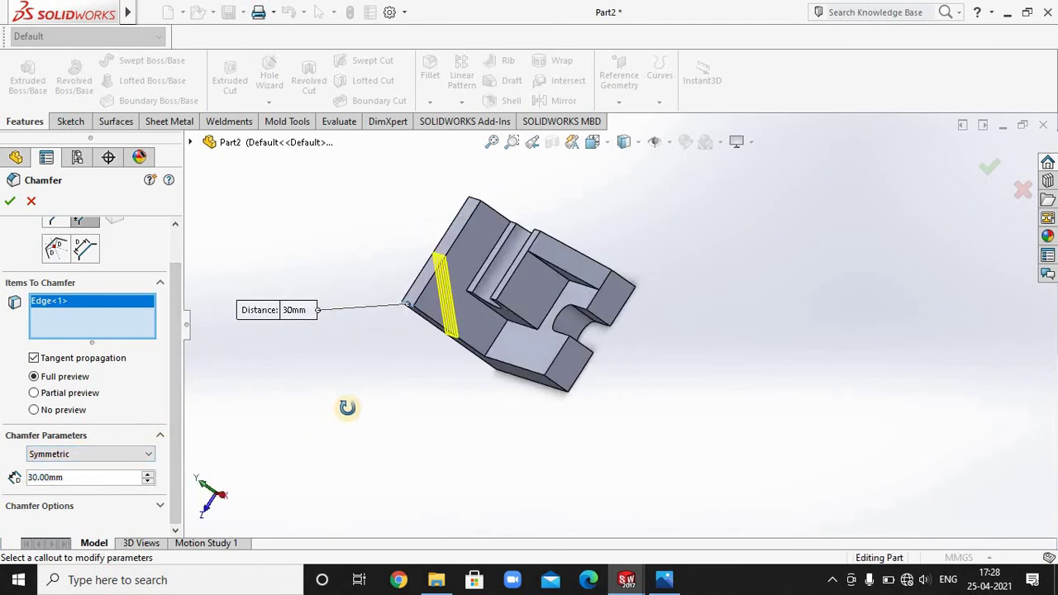
left_click(103, 458)
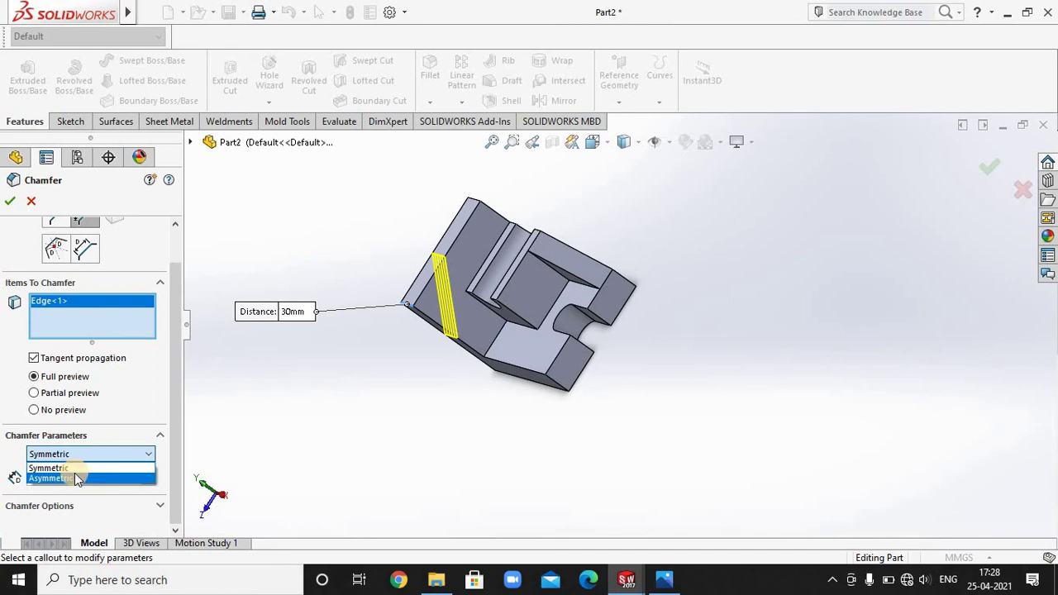
left_click(71, 477)
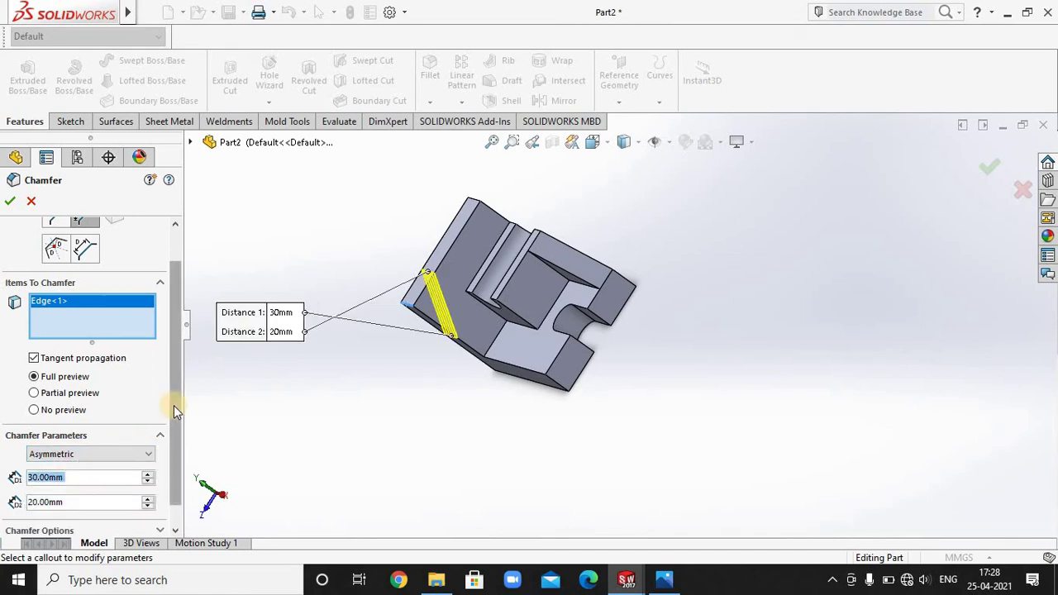
scroll(174, 405, "down", 1)
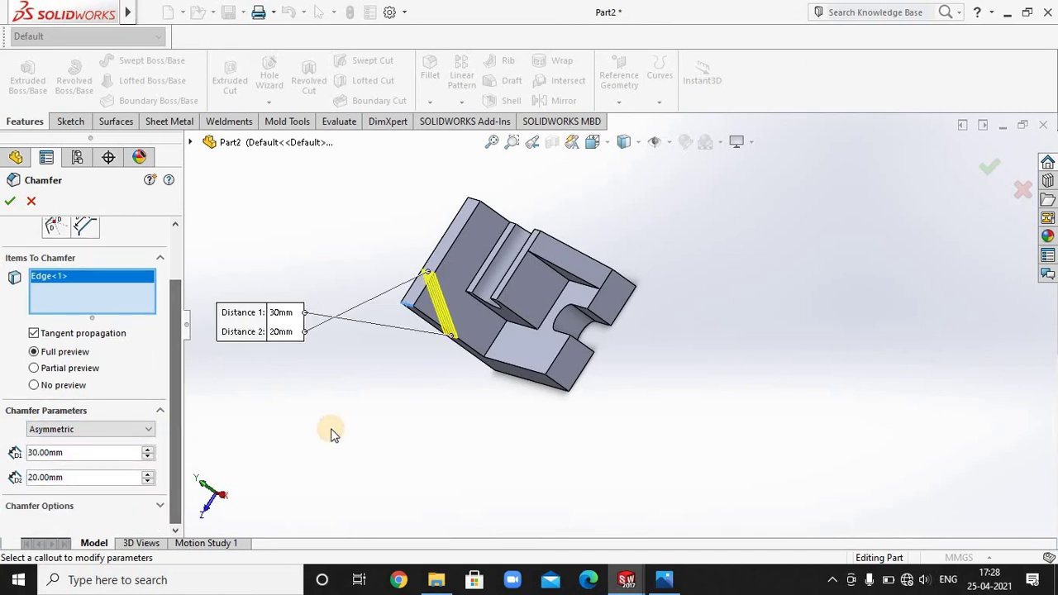
double_click(83, 451)
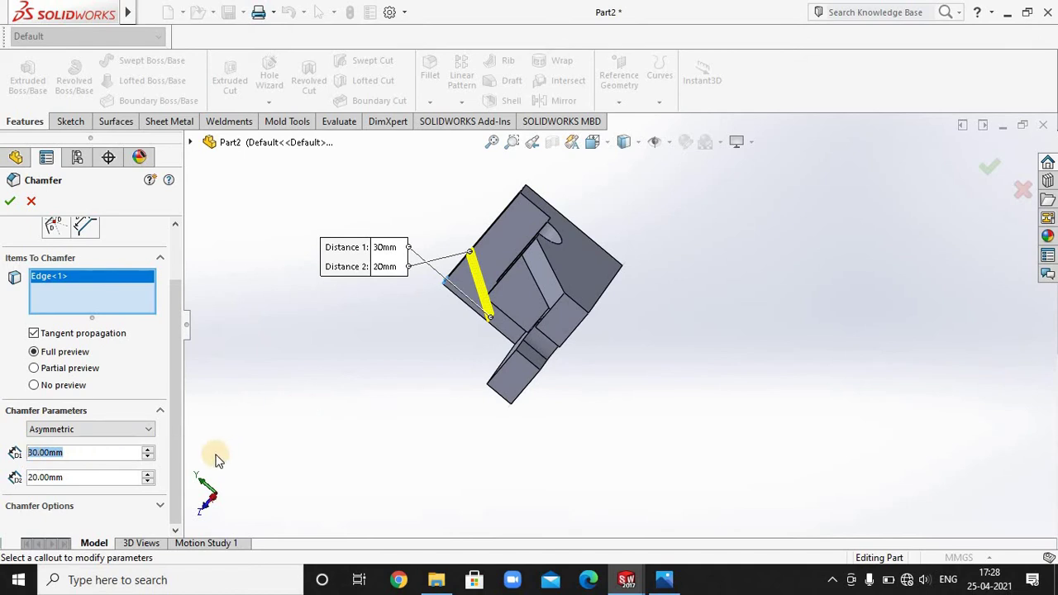
type("20")
key("Return")
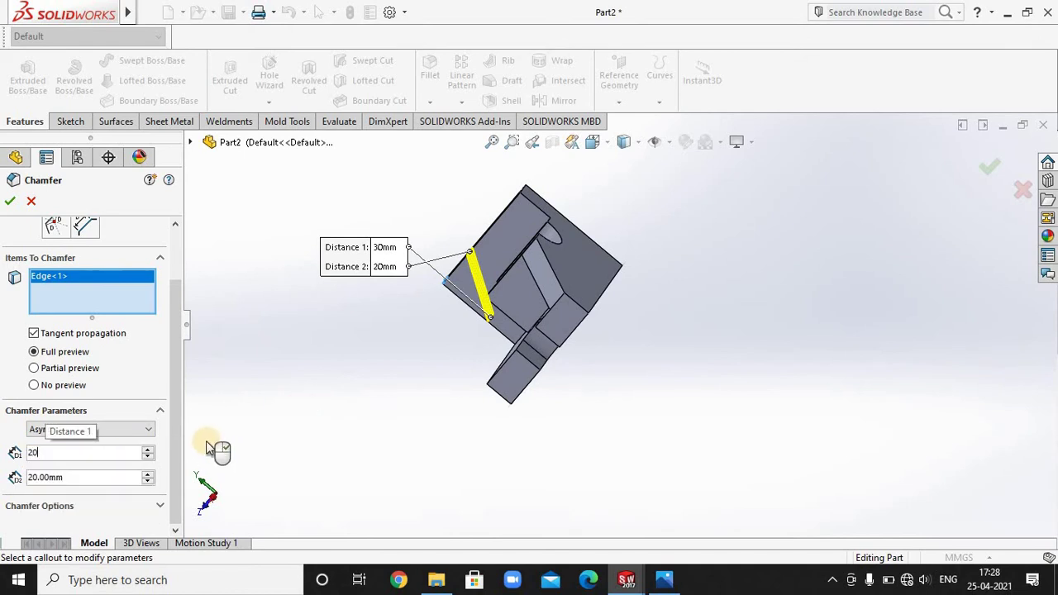
scroll(496, 297, "down", 3)
mouse_move(397, 385)
middle_mouse_down()
mouse_move(419, 388)
mouse_move(430, 323)
mouse_move(267, 422)
middle_mouse_up()
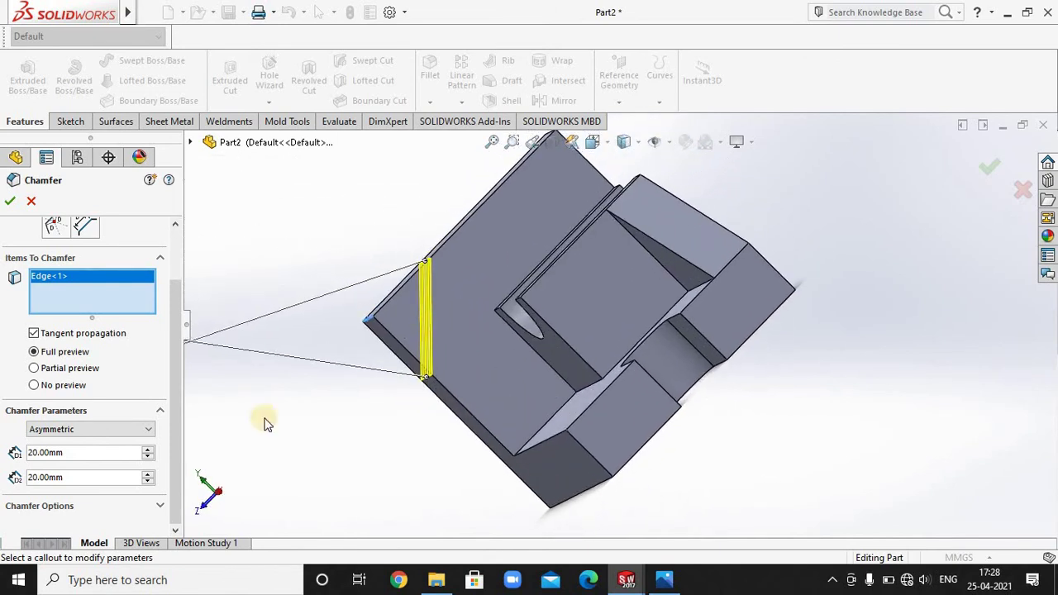
- Change chamfer Distance 1 to 30 mm, keep Distance 2 at 20 mm, and apply Chamfer1
left_click(74, 452)
left_click(664, 579)
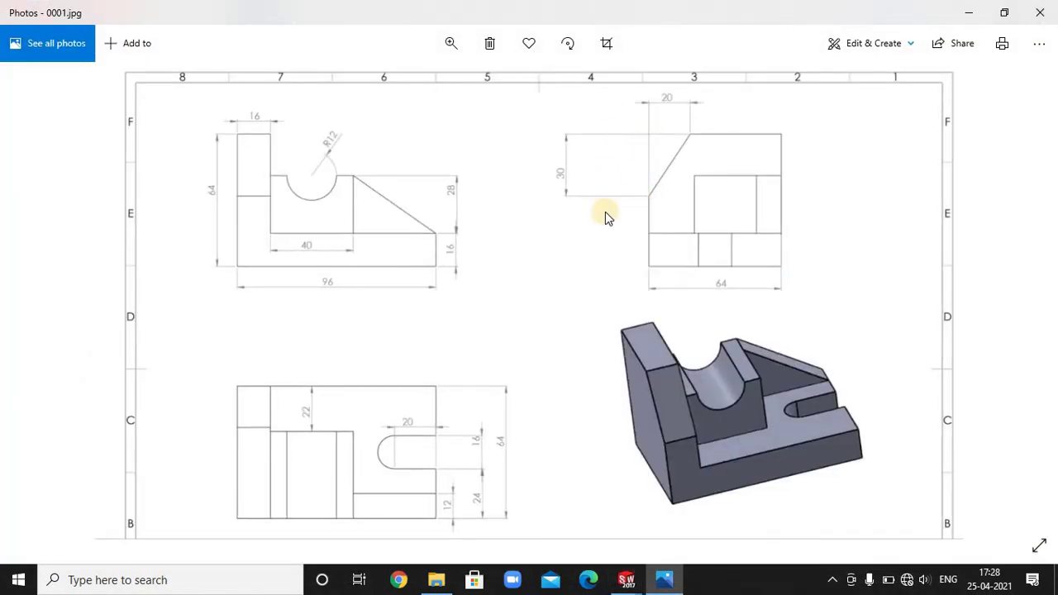
left_click(663, 579)
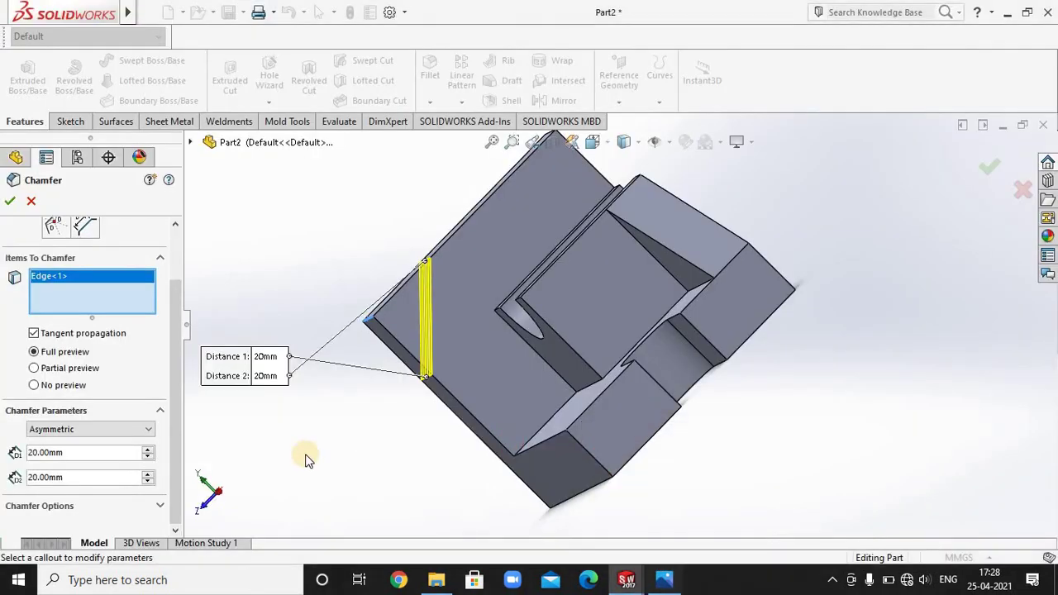
type("3")
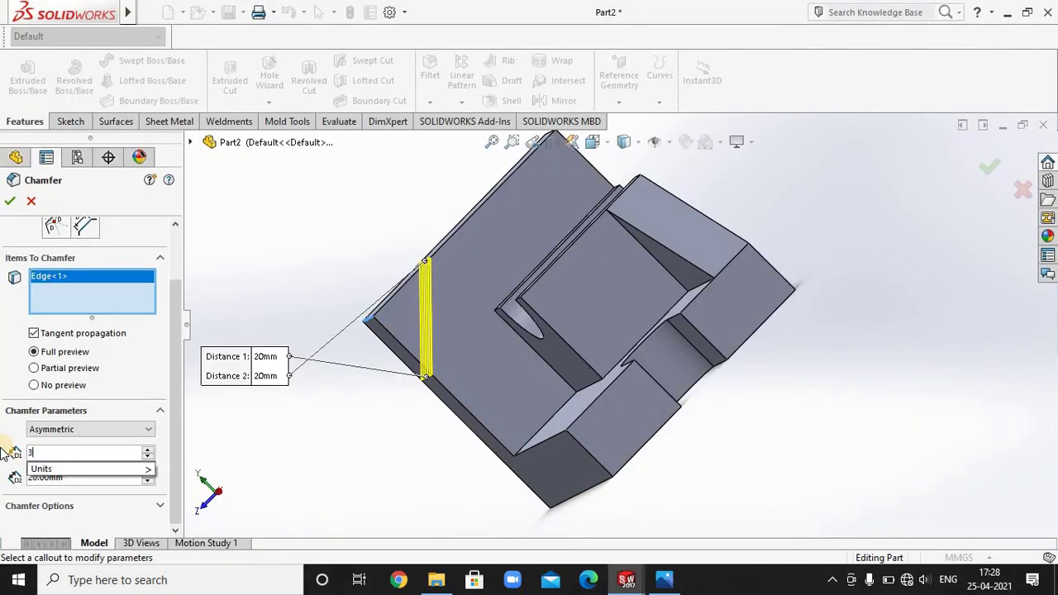
type("0")
key("Return")
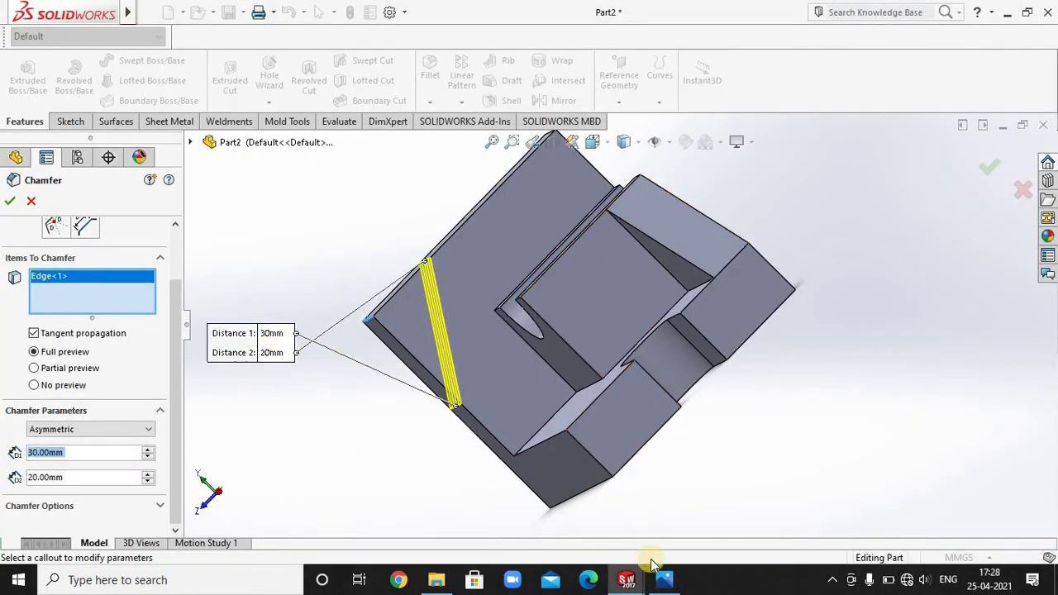
left_click(663, 579)
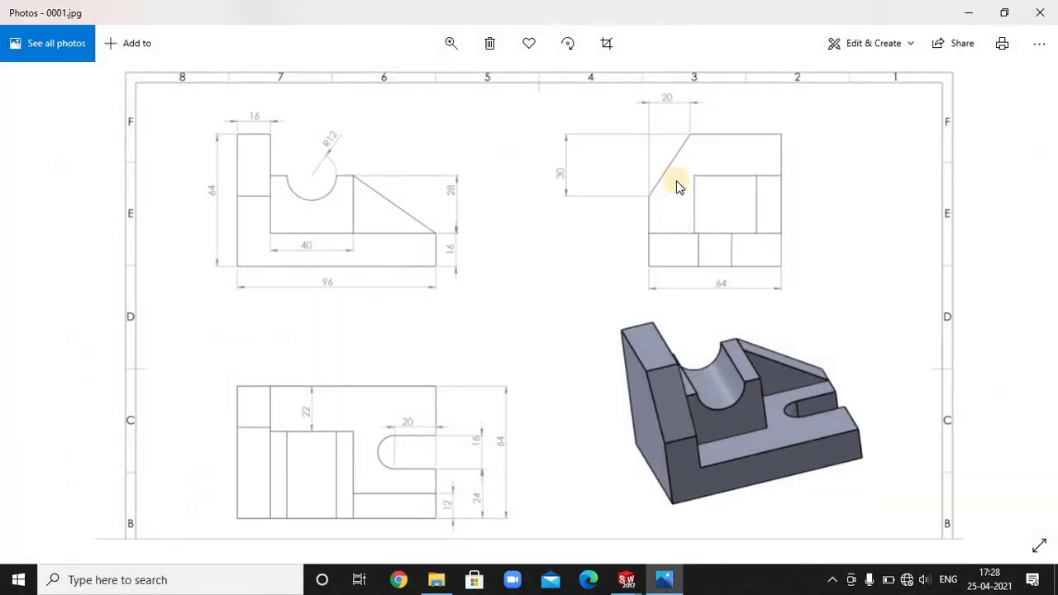
left_click(664, 579)
key("ctrl+a")
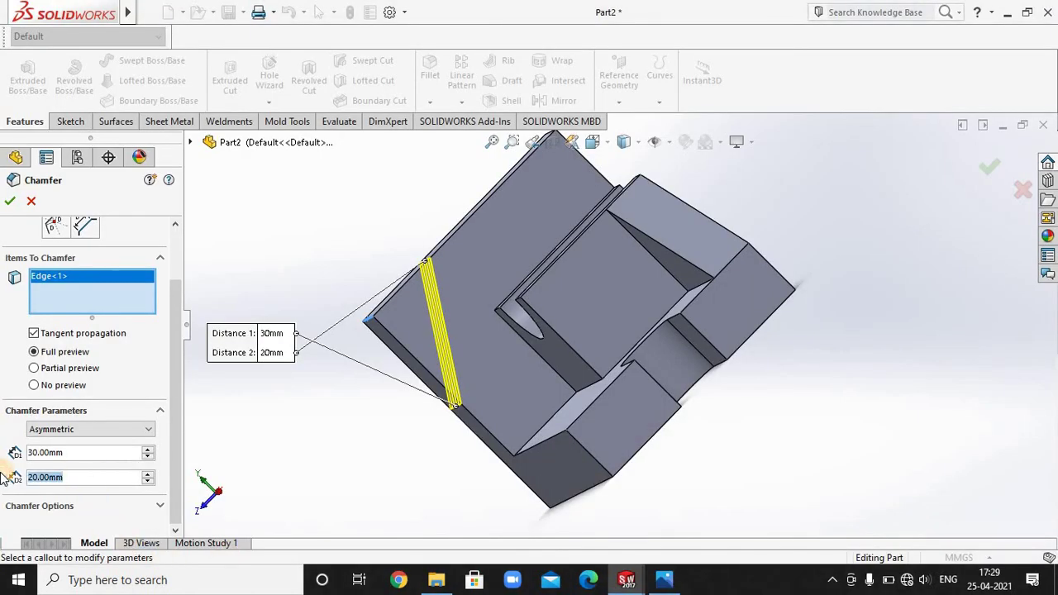
left_click(15, 202)
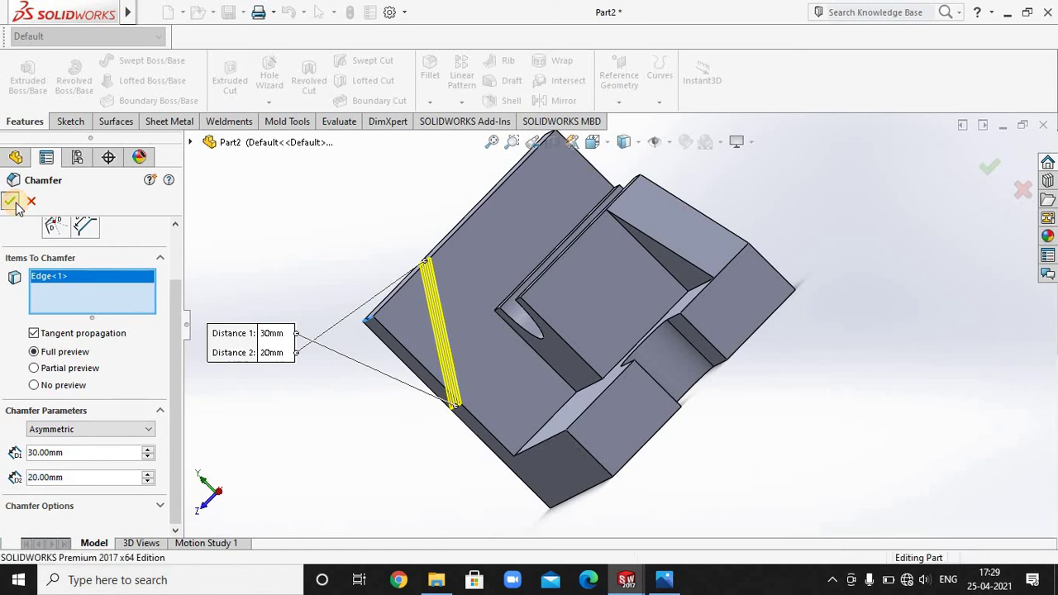
mouse_move(385, 383)
middle_mouse_down()
mouse_move(484, 345)
mouse_move(478, 326)
mouse_move(854, 383)
mouse_move(772, 355)
middle_mouse_up()
scroll(768, 347, "down", 3)
scroll(768, 348, "down", 4)
scroll(683, 388, "up", 5)
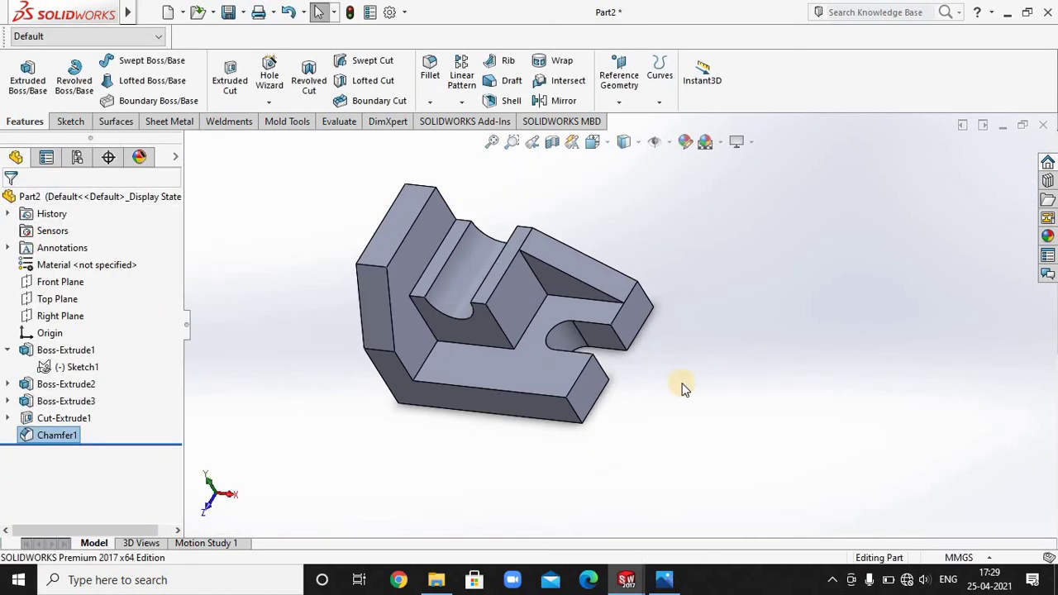
mouse_move(654, 398)
middle_mouse_down()
mouse_move(633, 371)
mouse_move(680, 377)
mouse_move(619, 416)
mouse_move(633, 373)
middle_mouse_up()
scroll(645, 388, "up", 2)
scroll(642, 387, "down", 3)
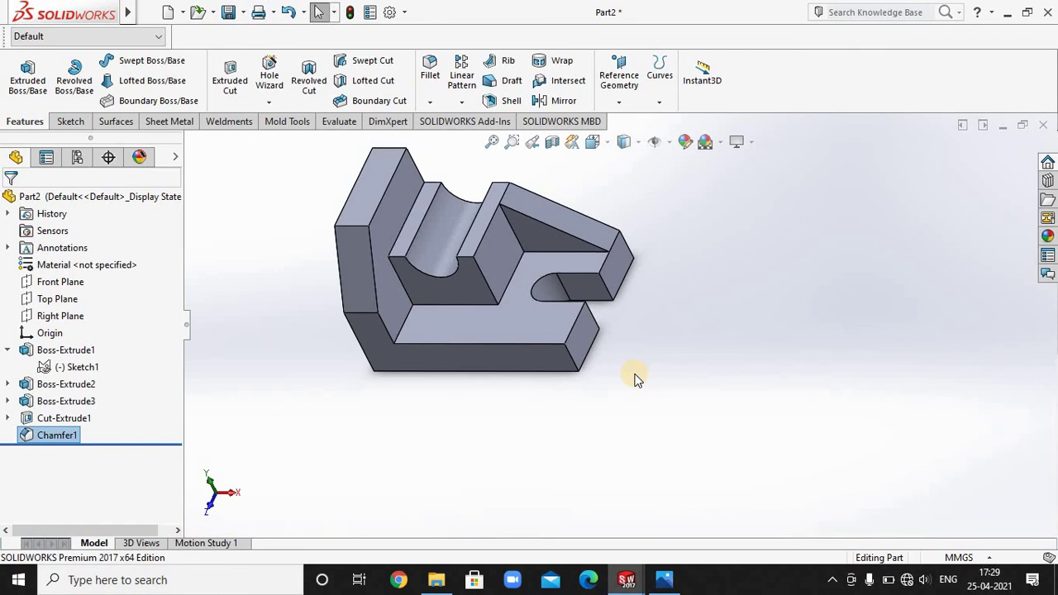
mouse_move(636, 373)
middle_mouse_down()
mouse_move(619, 314)
mouse_move(590, 362)
mouse_move(607, 357)
mouse_move(615, 332)
middle_mouse_up()
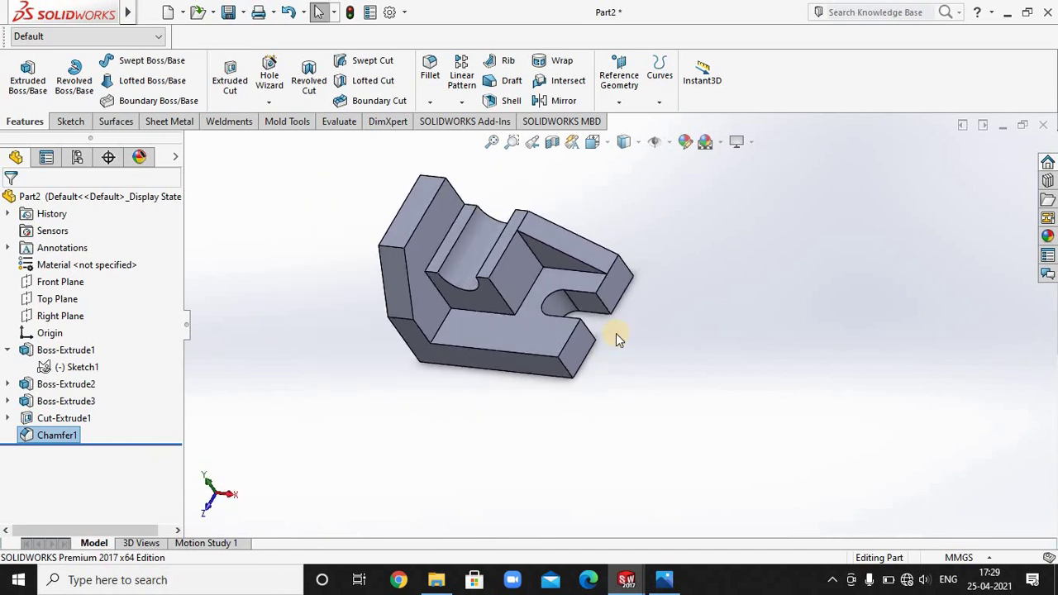
scroll(616, 333, "up", 1)
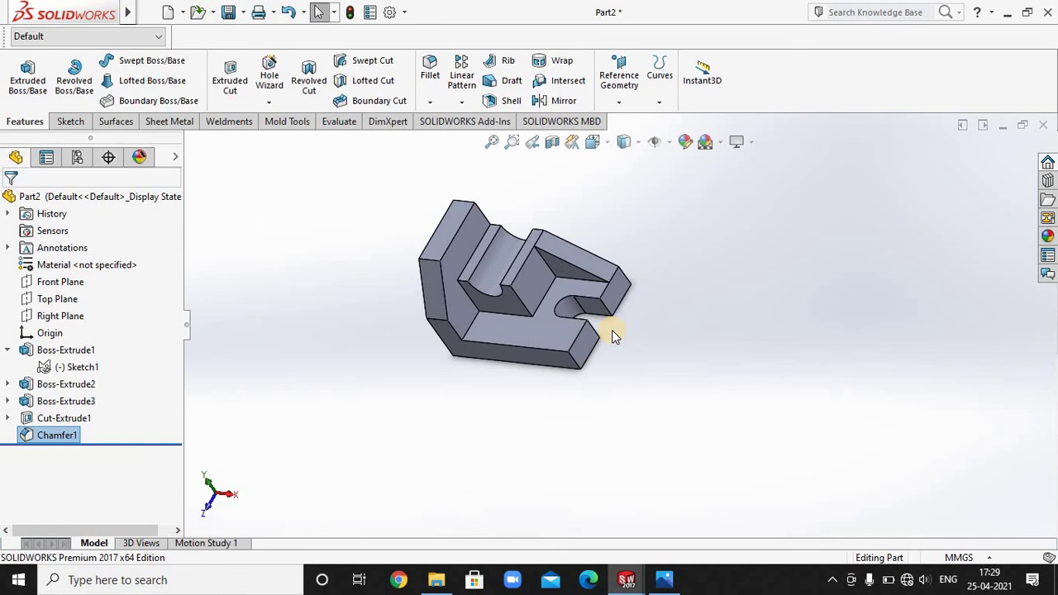
scroll(613, 334, "down", 2)
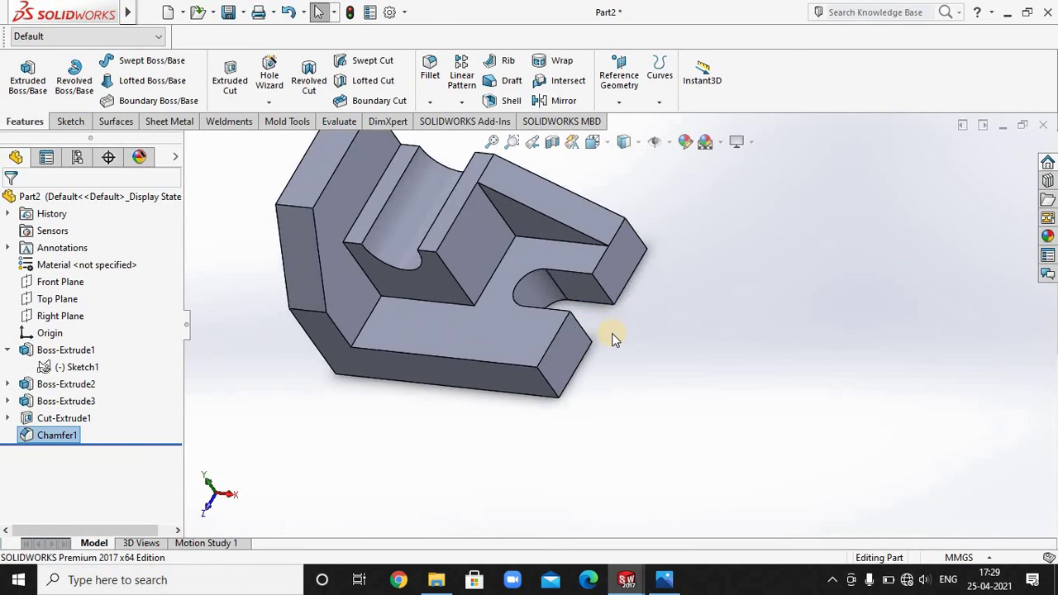
mouse_move(615, 324)
middle_mouse_down()
mouse_move(624, 323)
mouse_move(609, 333)
mouse_move(633, 309)
mouse_move(637, 321)
mouse_move(604, 337)
mouse_move(655, 333)
middle_mouse_up()
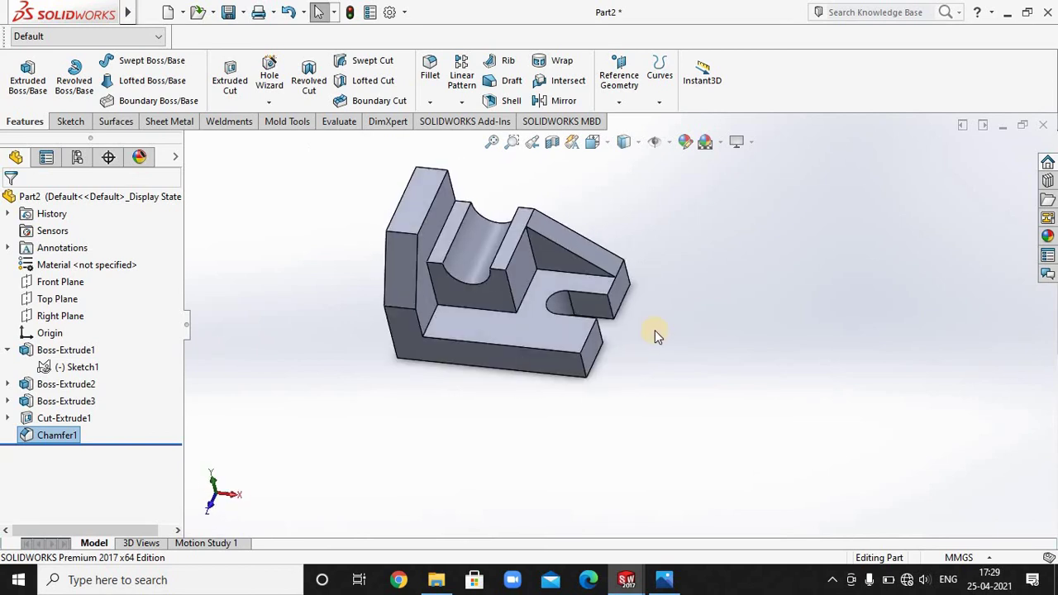